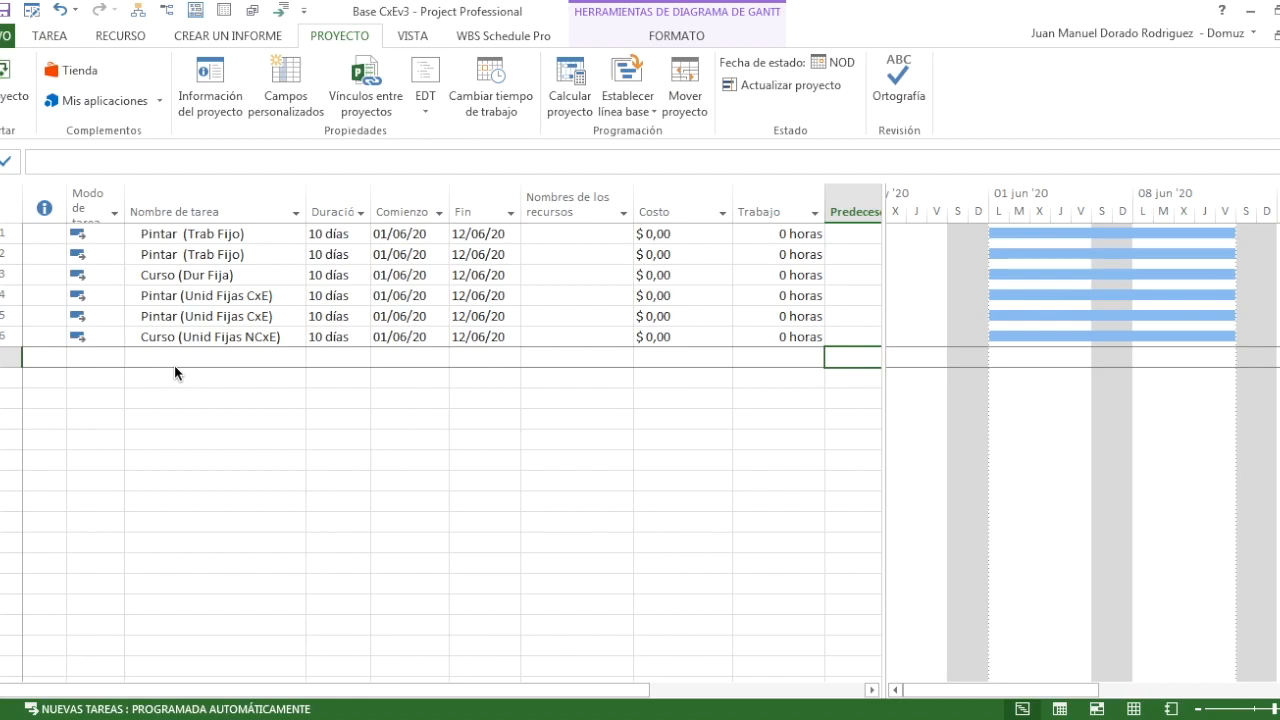
Step: Check the task type and effort-driven setting in the advanced information of both "Pintar (Trab Fijo)" tasks
{"action": "left_click", "coordinate": [160, 232]}
{"action": "left_click", "coordinate": [165, 232]}
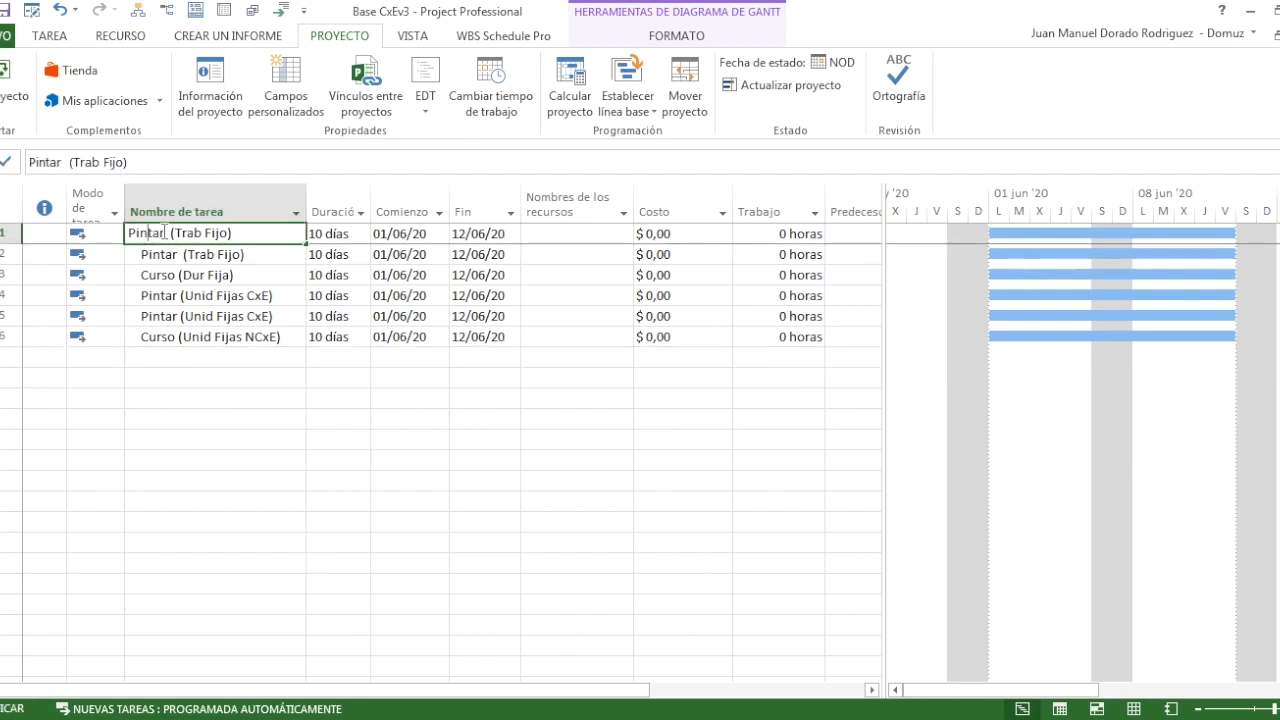
{"action": "left_click", "coordinate": [236, 272]}
{"action": "left_click", "coordinate": [248, 233]}
{"action": "double_click", "coordinate": [248, 233]}
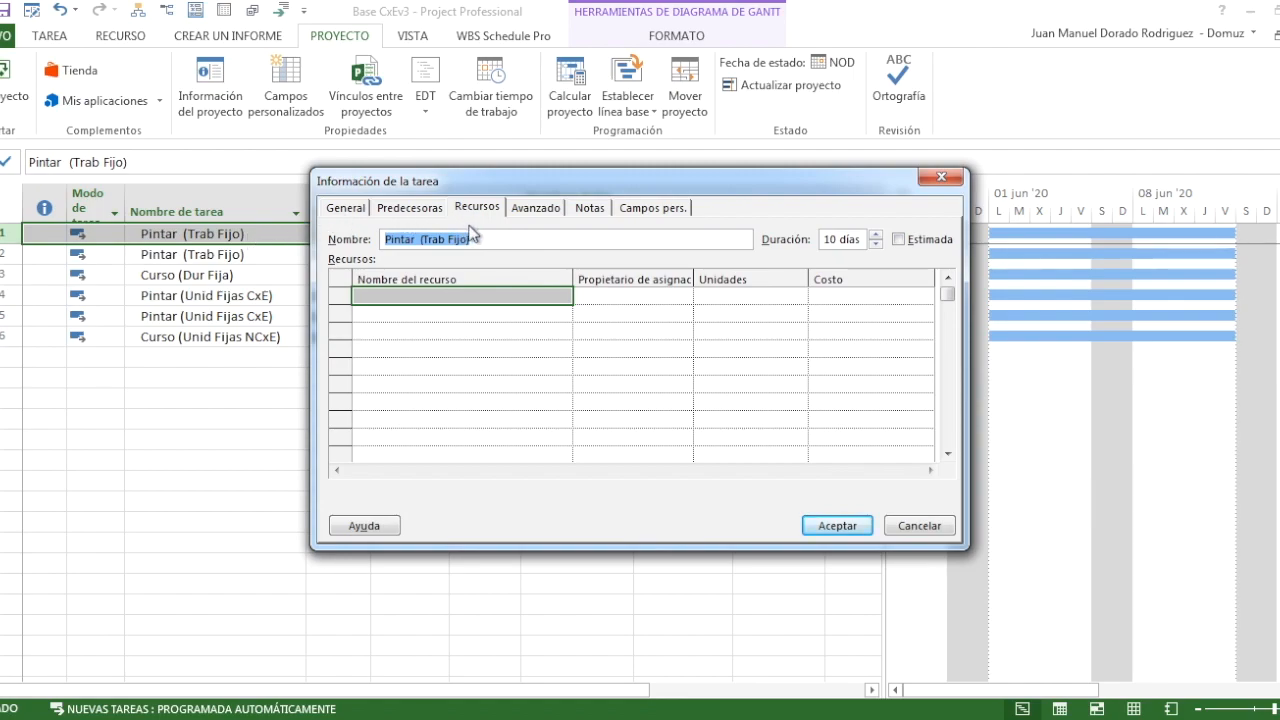
{"action": "left_click", "coordinate": [535, 209]}
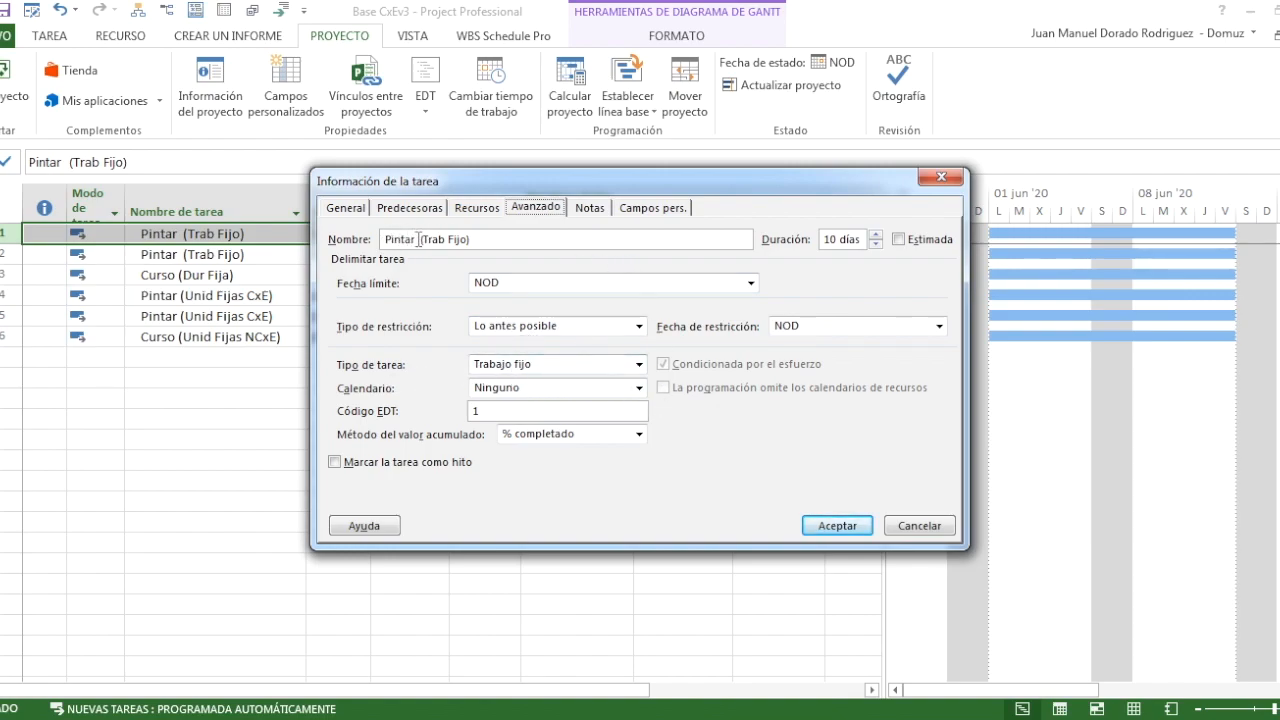
{"action": "left_click", "coordinate": [838, 526]}
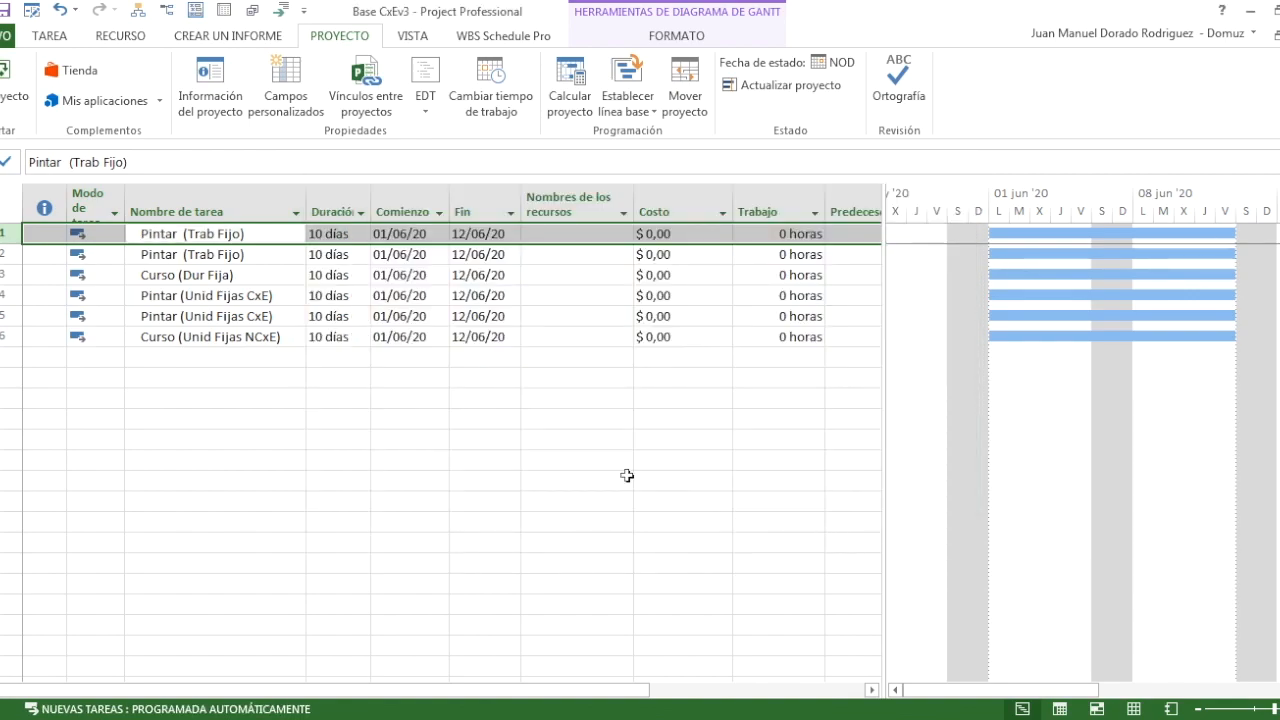
{"action": "double_click", "coordinate": [257, 258]}
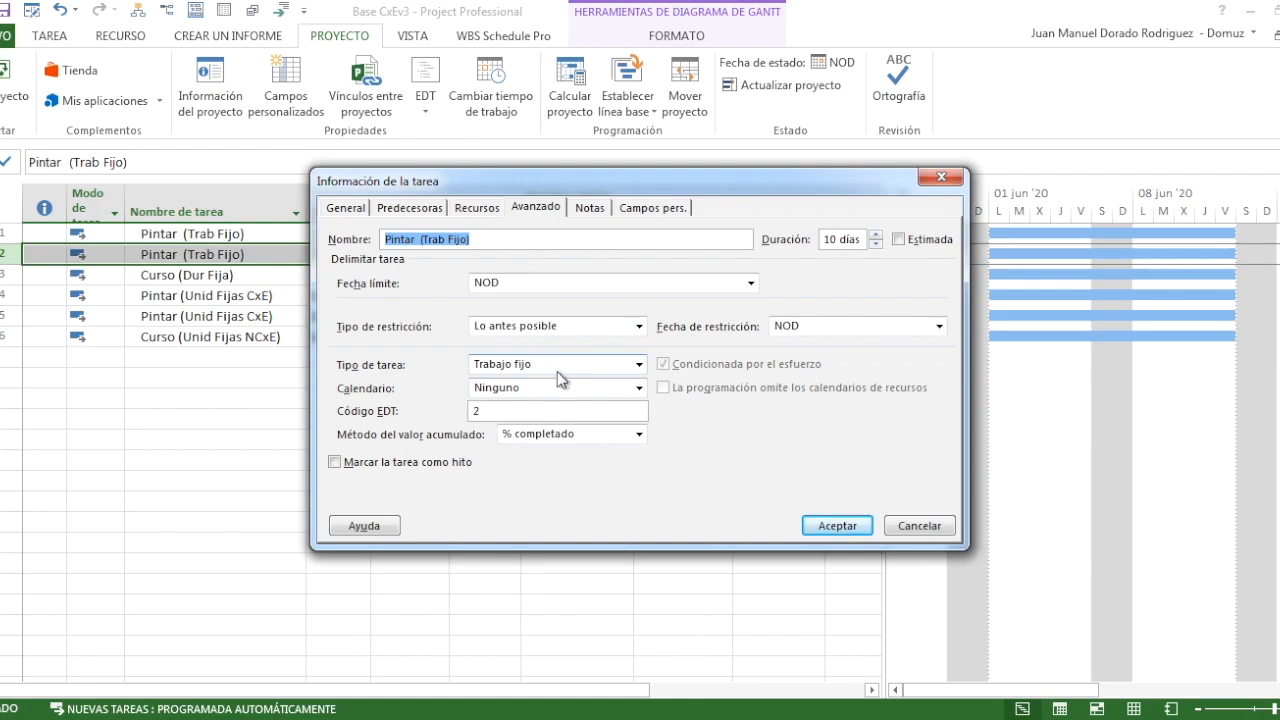
{"action": "left_click", "coordinate": [832, 526]}
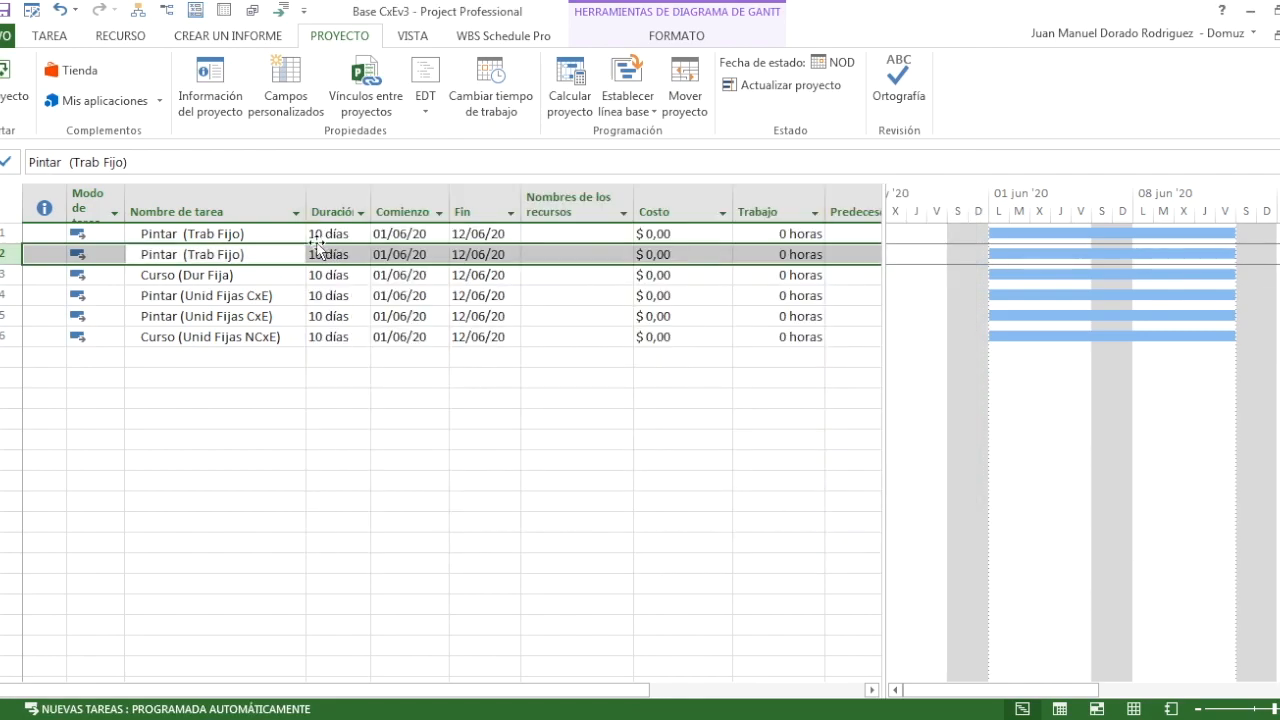
Step: Check the task type and effort-driven setting of "Curso (Dur Fija)" and both "Pintar (Unid Fijas CxE)" tasks
{"action": "double_click", "coordinate": [265, 277]}
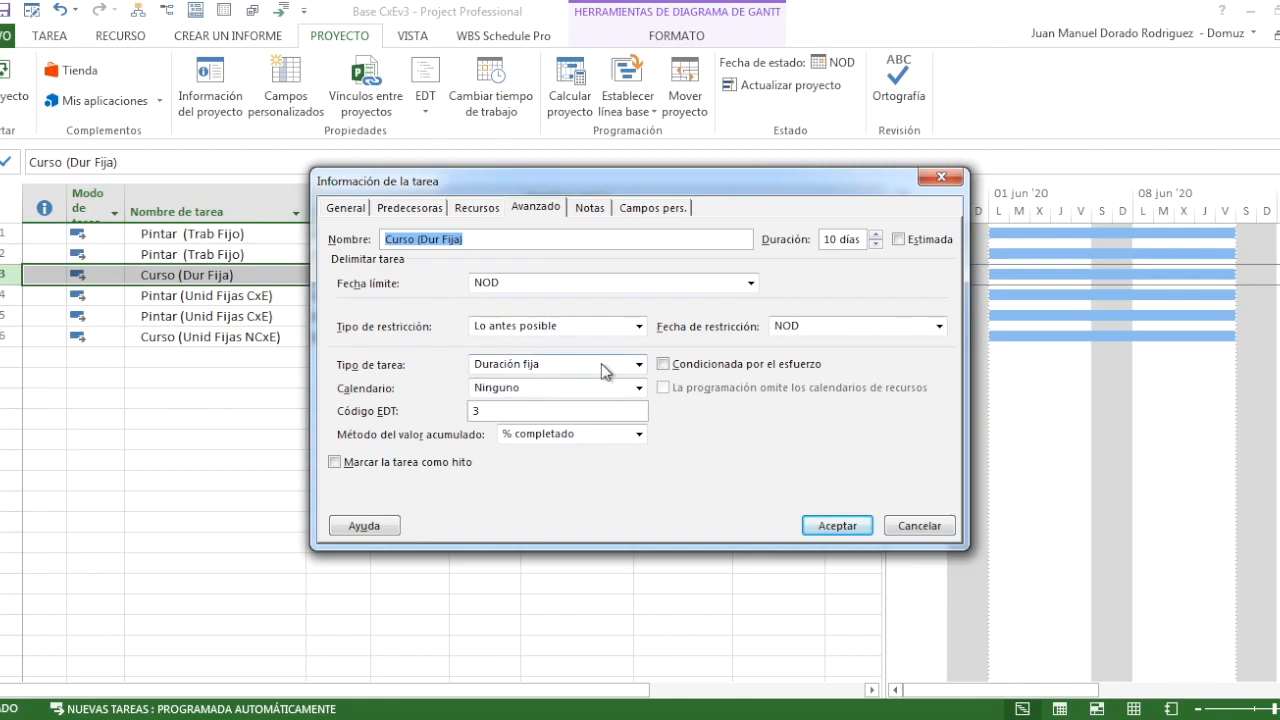
{"action": "left_click", "coordinate": [828, 528]}
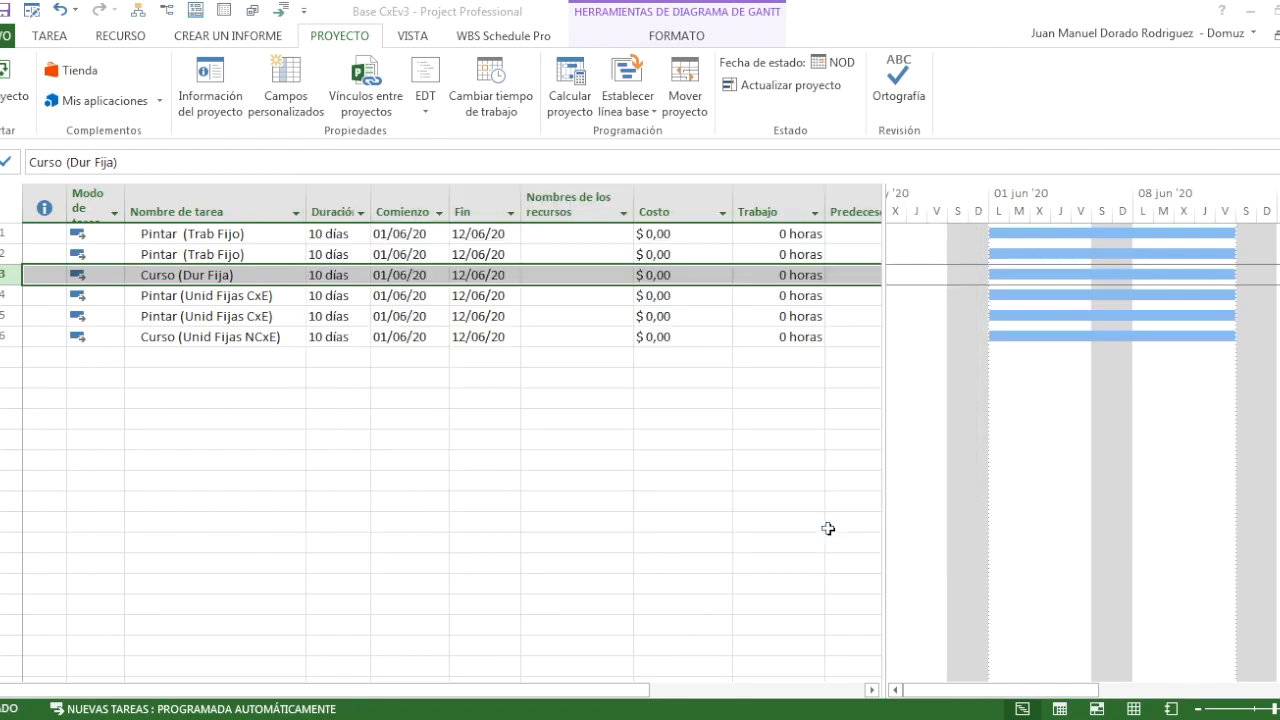
{"action": "left_click", "coordinate": [282, 296]}
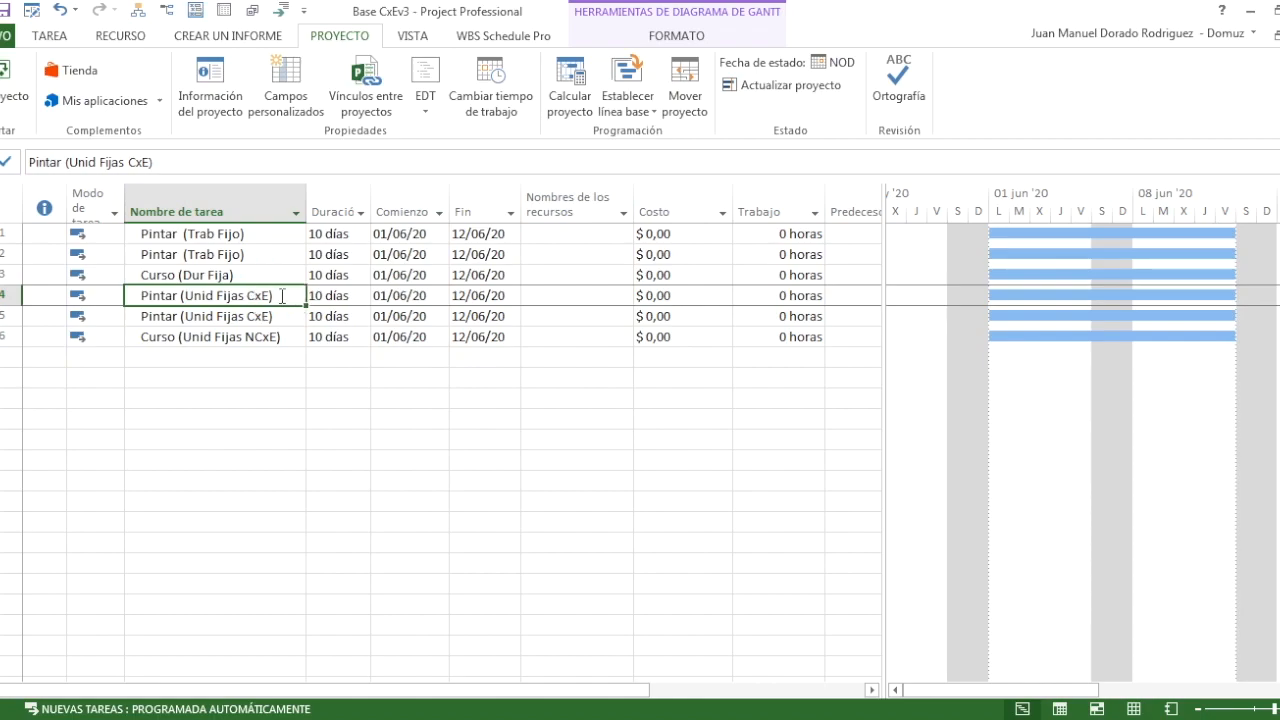
{"action": "double_click", "coordinate": [282, 296]}
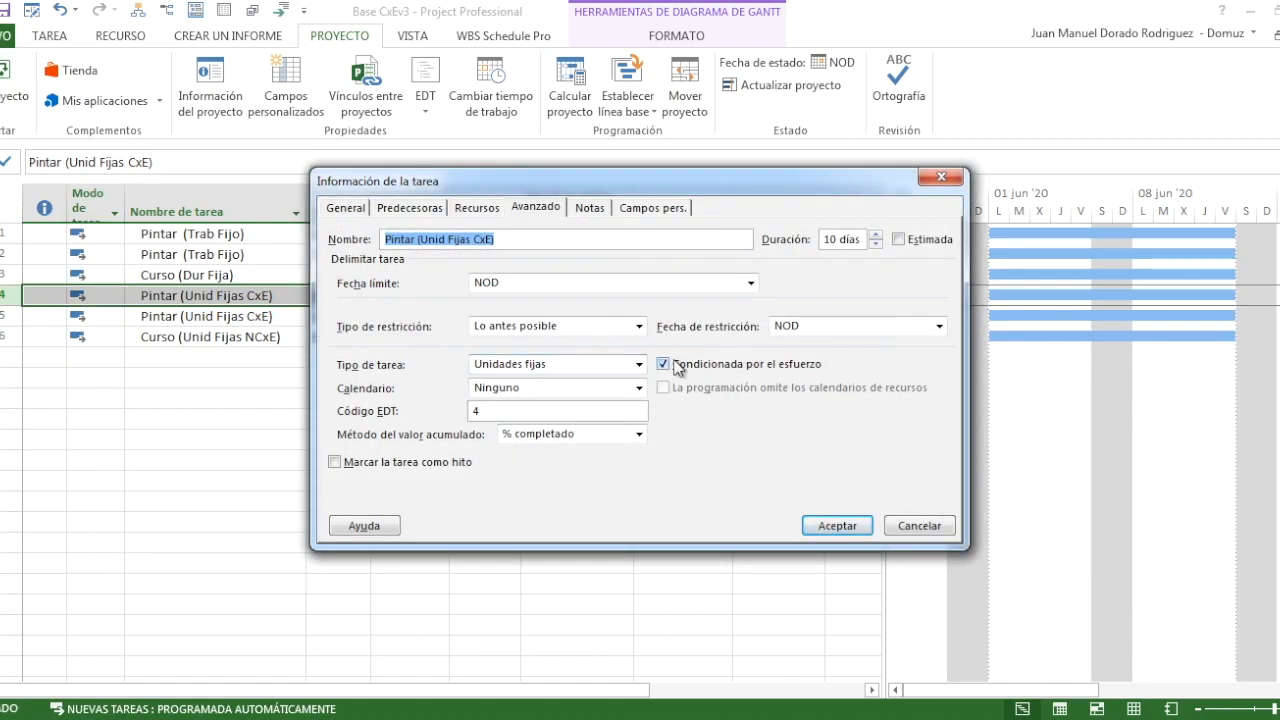
{"action": "left_click", "coordinate": [837, 526]}
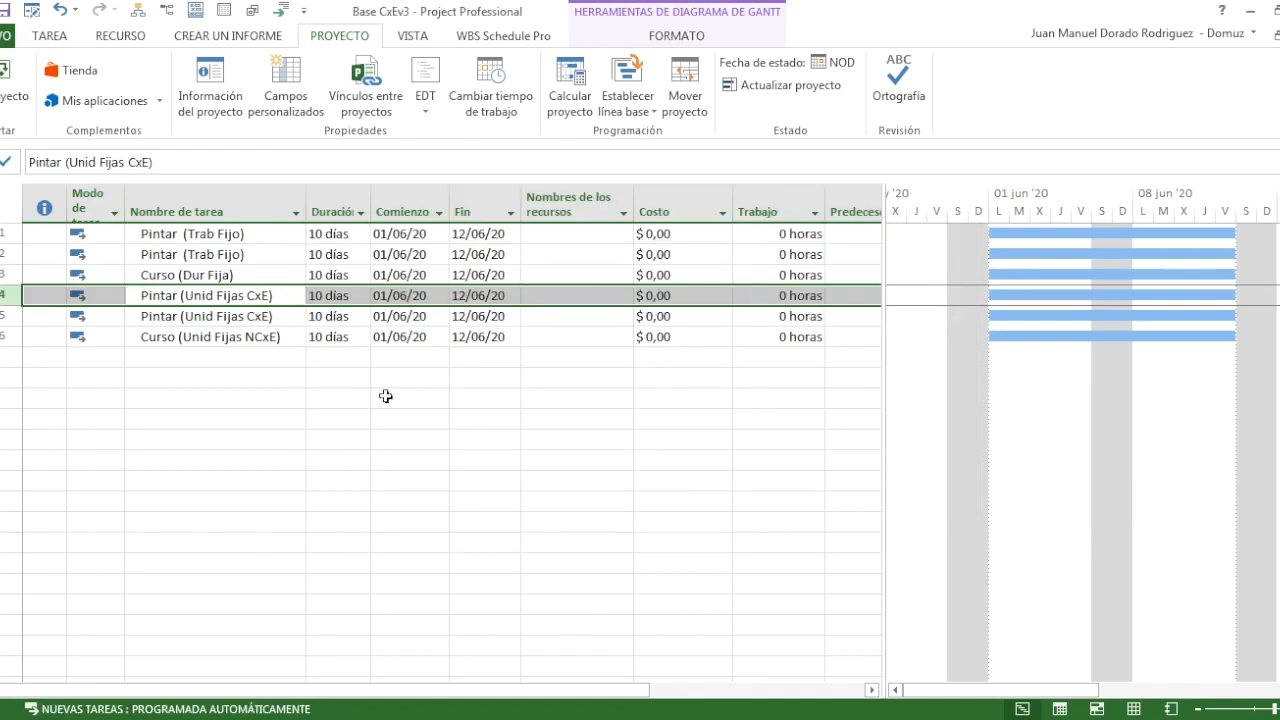
{"action": "double_click", "coordinate": [281, 315]}
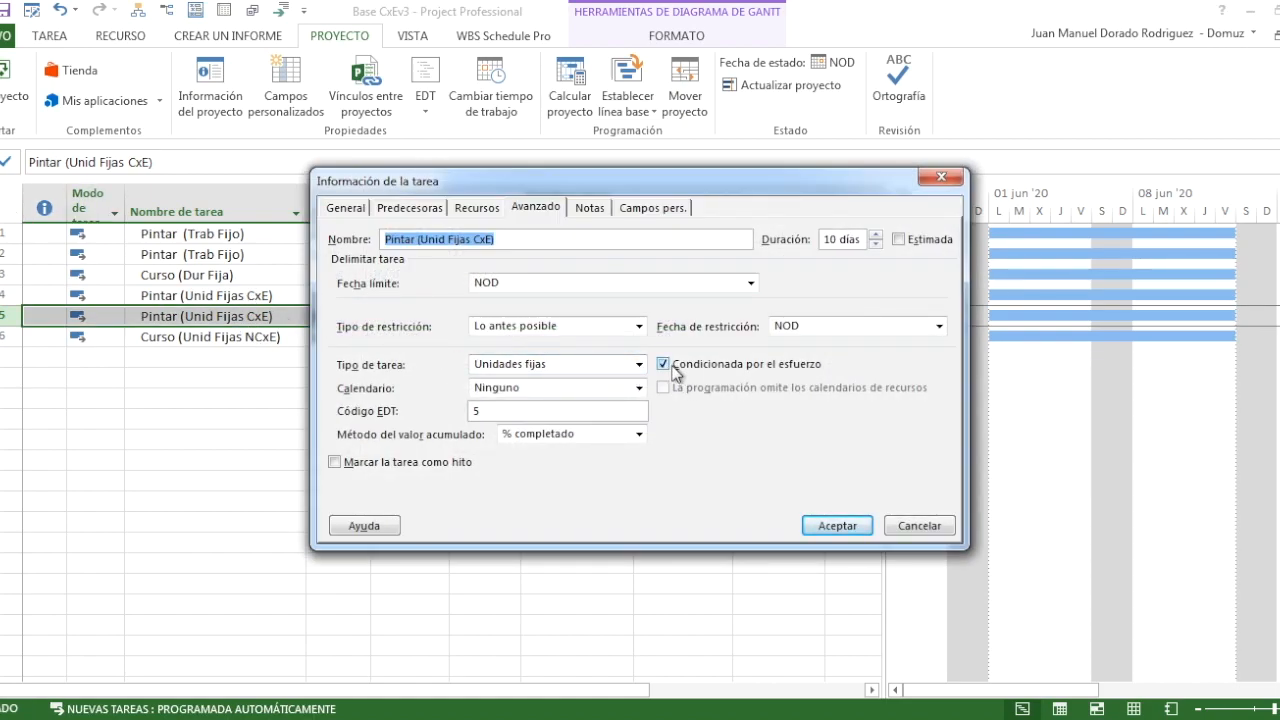
{"action": "left_click", "coordinate": [834, 532]}
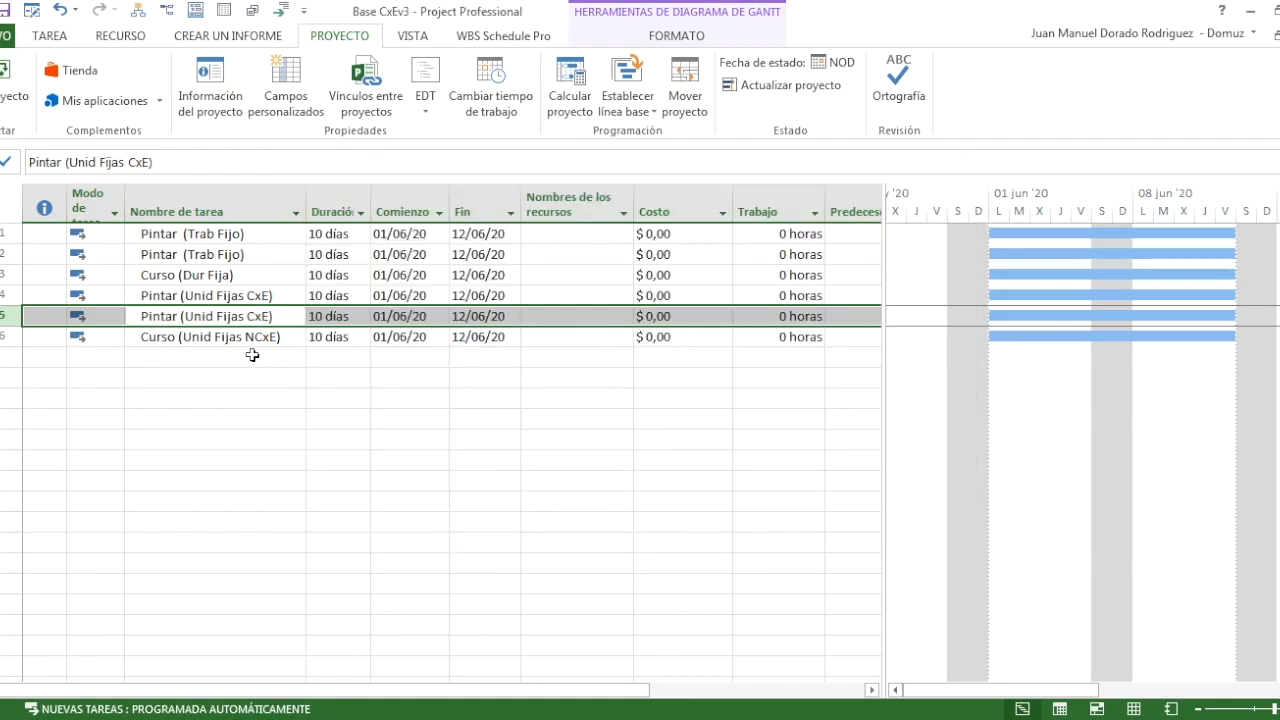
Step: Check the task type and effort-driven setting of the "Curso (Unid Fijas NCxE)" task
{"action": "left_click", "coordinate": [224, 337]}
{"action": "double_click", "coordinate": [224, 337]}
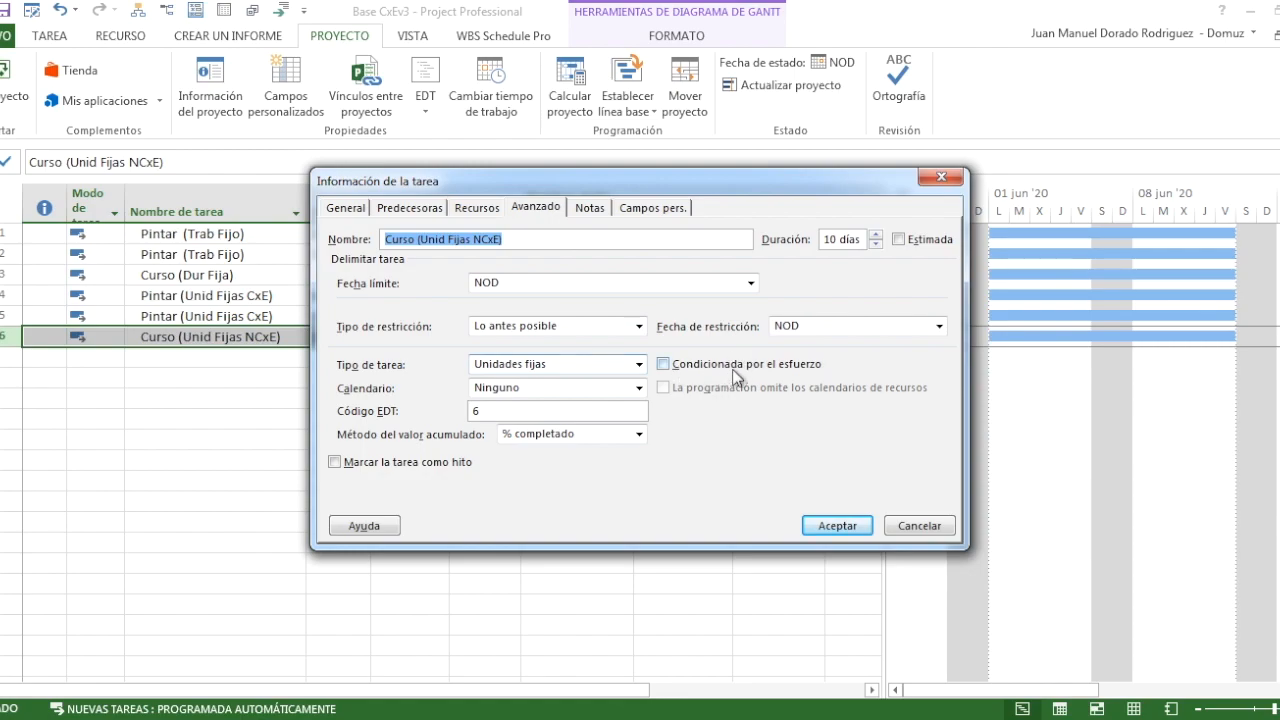
{"action": "left_click", "coordinate": [835, 525]}
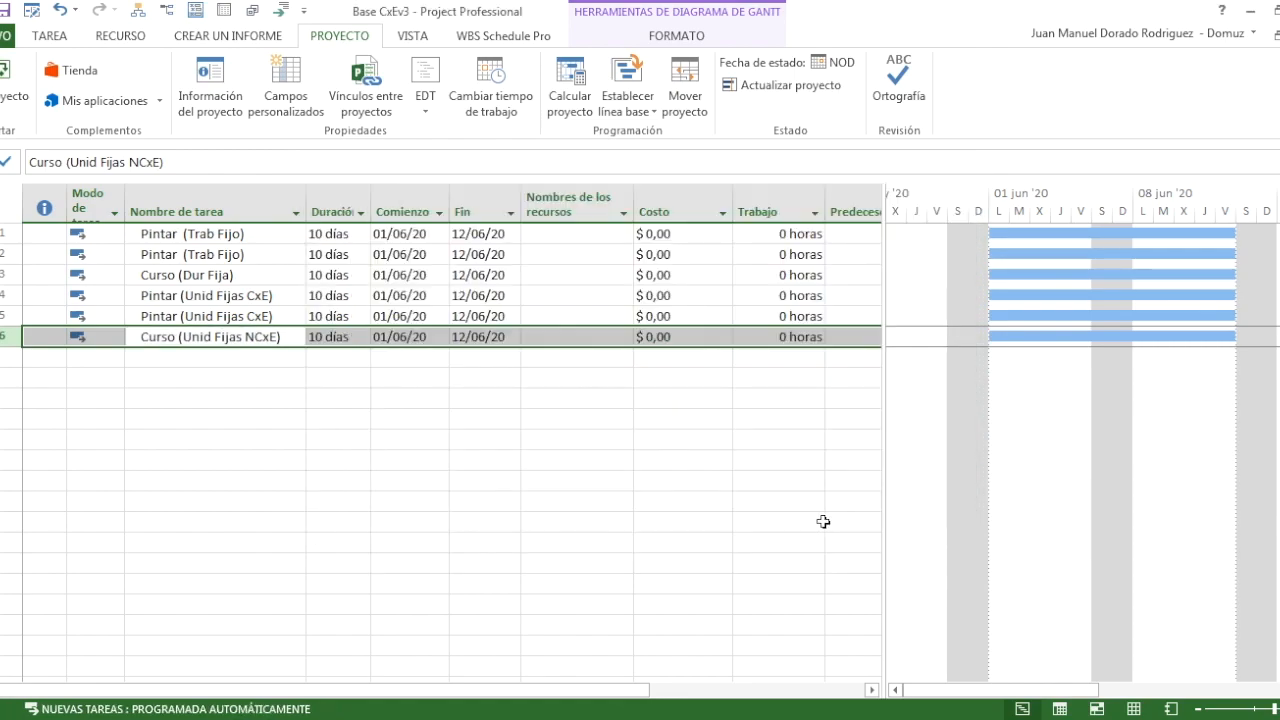
Step: Review the available resources and their rates in the resource sheet, and return to the Gantt chart
{"action": "left_click", "coordinate": [210, 401]}
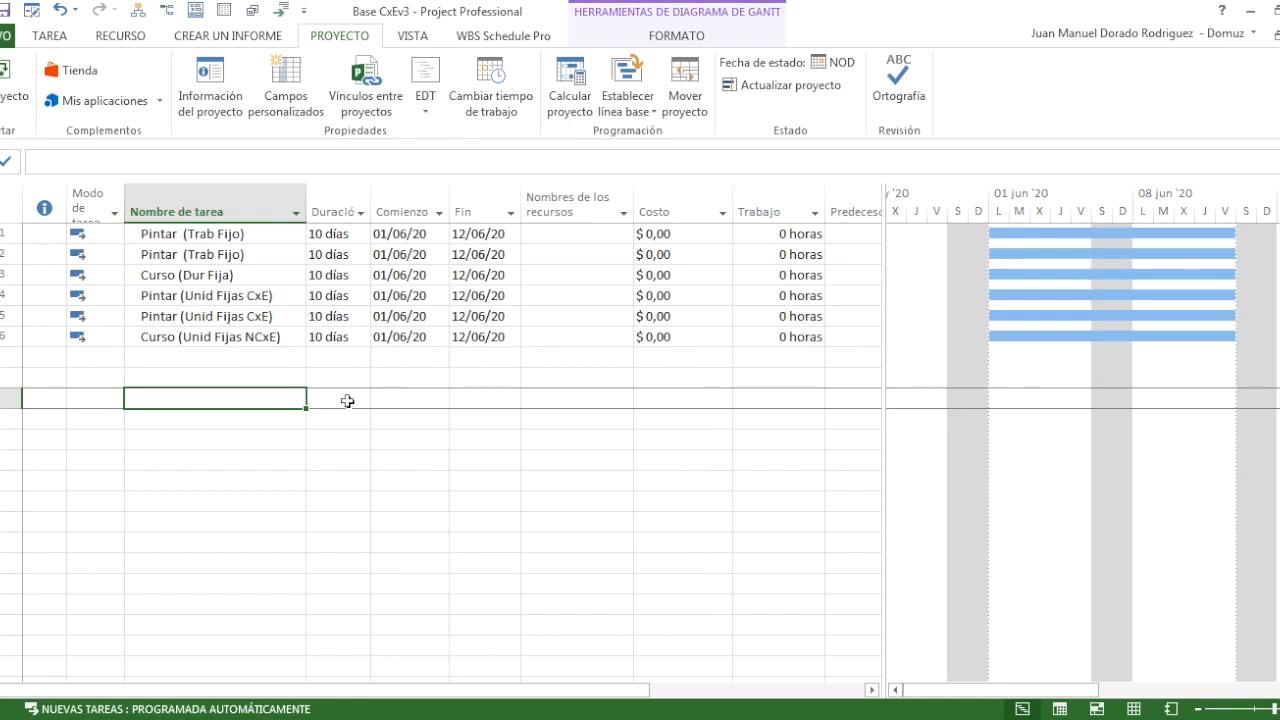
{"action": "left_click", "coordinate": [1132, 710]}
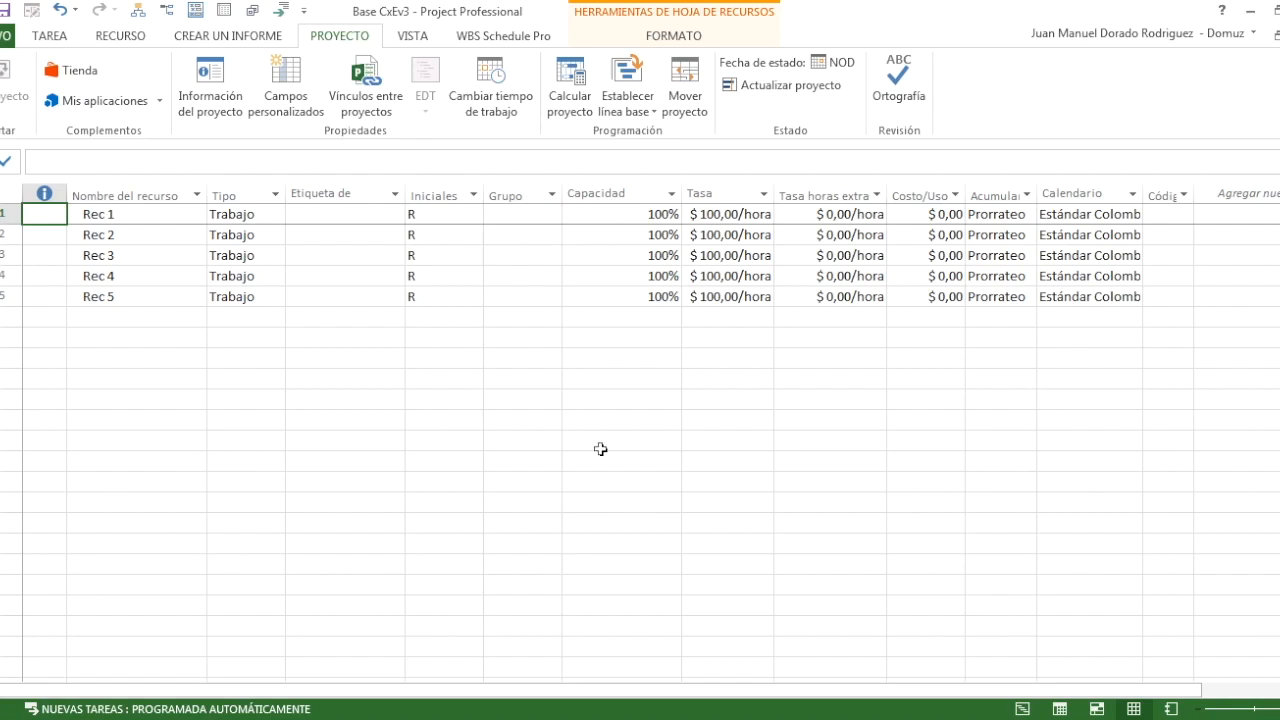
{"action": "left_click", "coordinate": [1022, 708]}
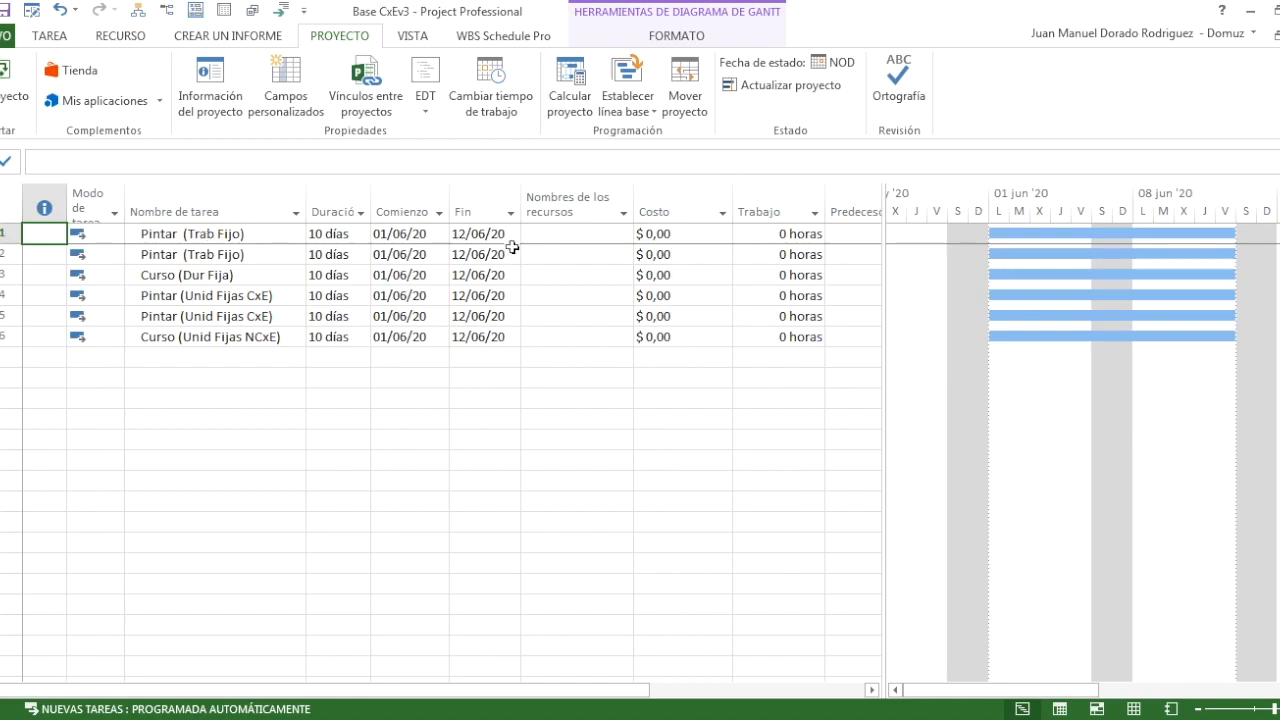
Step: Assign resource Rec 1 to the first "Pintar (Trab Fijo)" task
{"action": "left_click", "coordinate": [626, 233]}
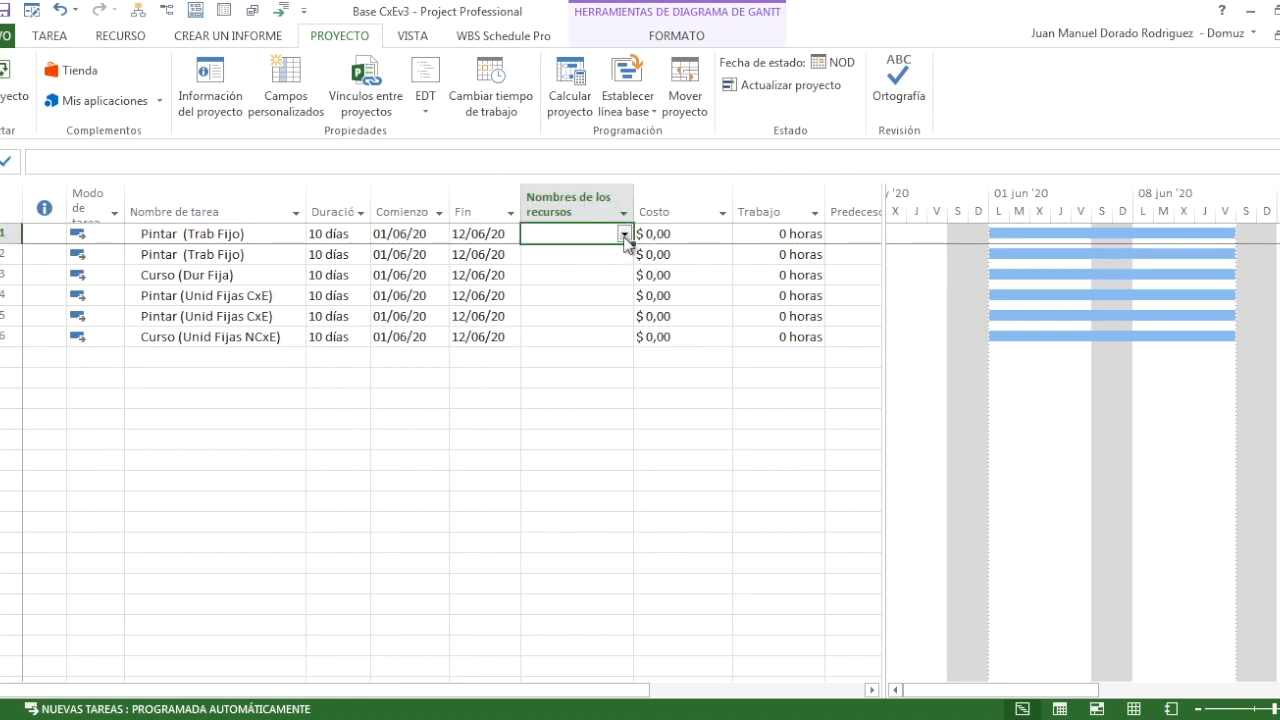
{"action": "left_click", "coordinate": [624, 234]}
{"action": "left_click", "coordinate": [550, 254]}
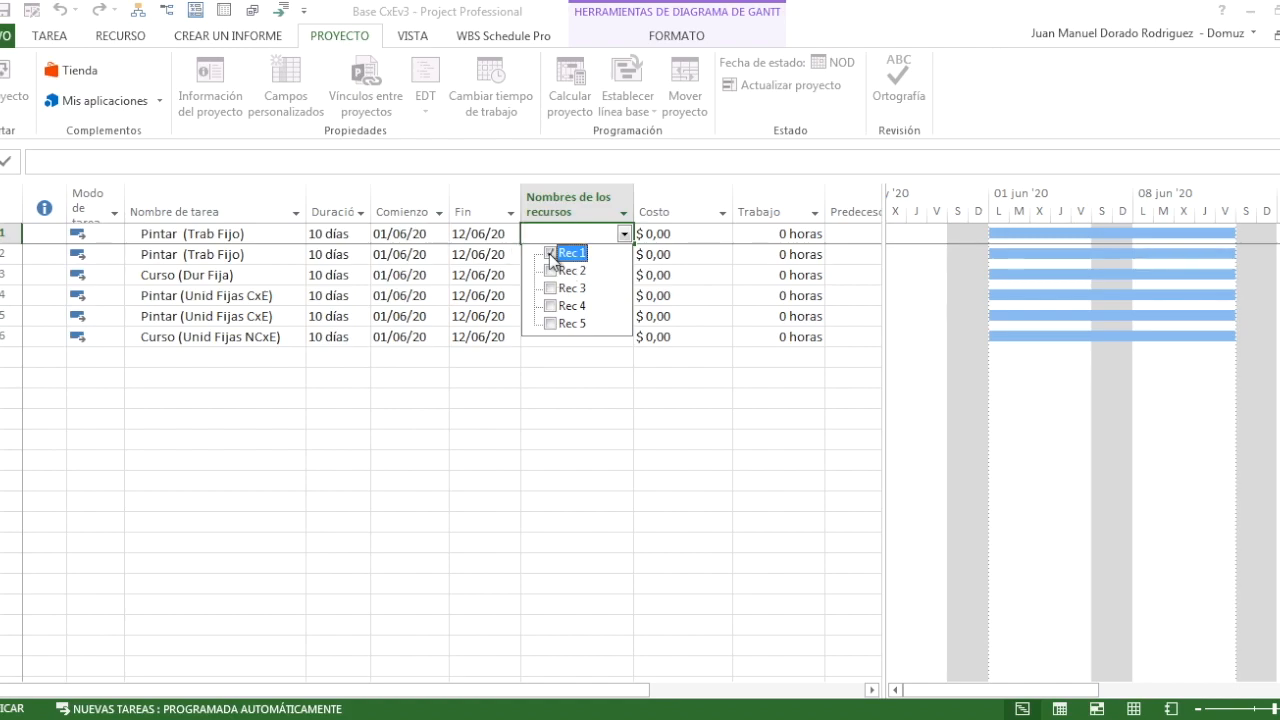
{"action": "left_click", "coordinate": [475, 414]}
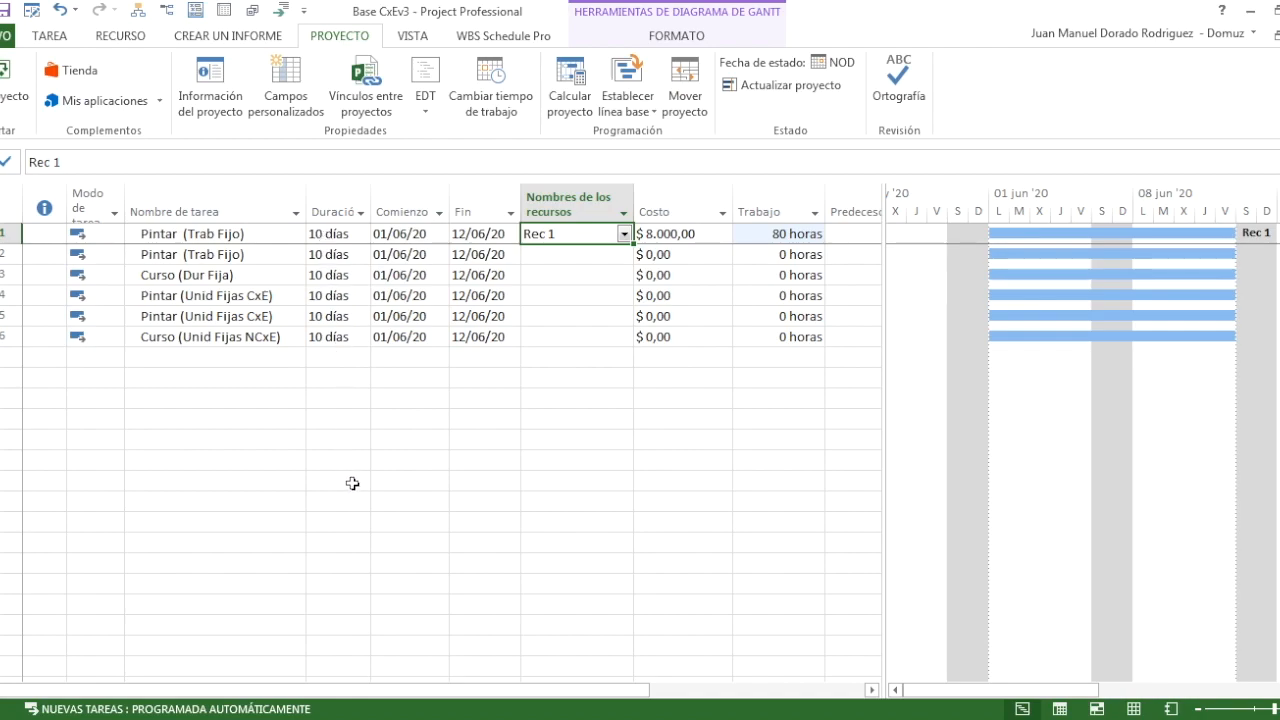
{"action": "left_click", "coordinate": [388, 478]}
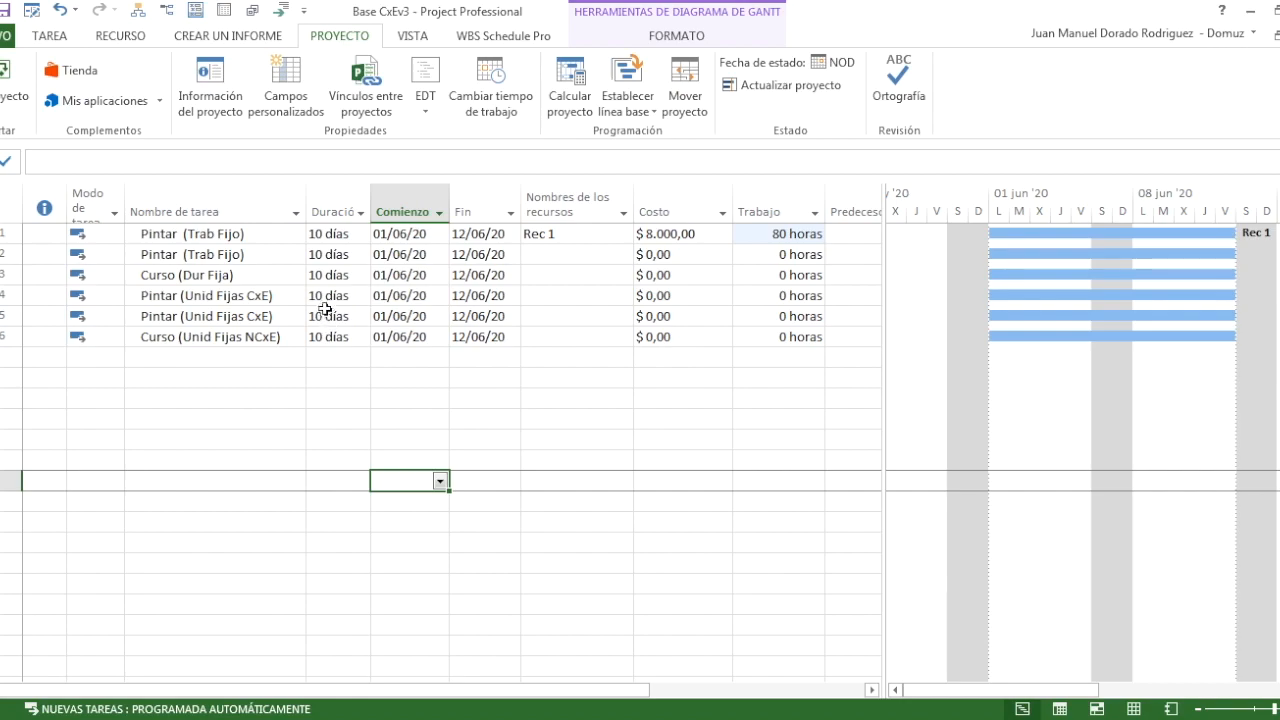
Step: Review the assigned resource, duration, cost and work of the first "Pintar (Trab Fijo)" task
{"action": "left_click", "coordinate": [530, 234]}
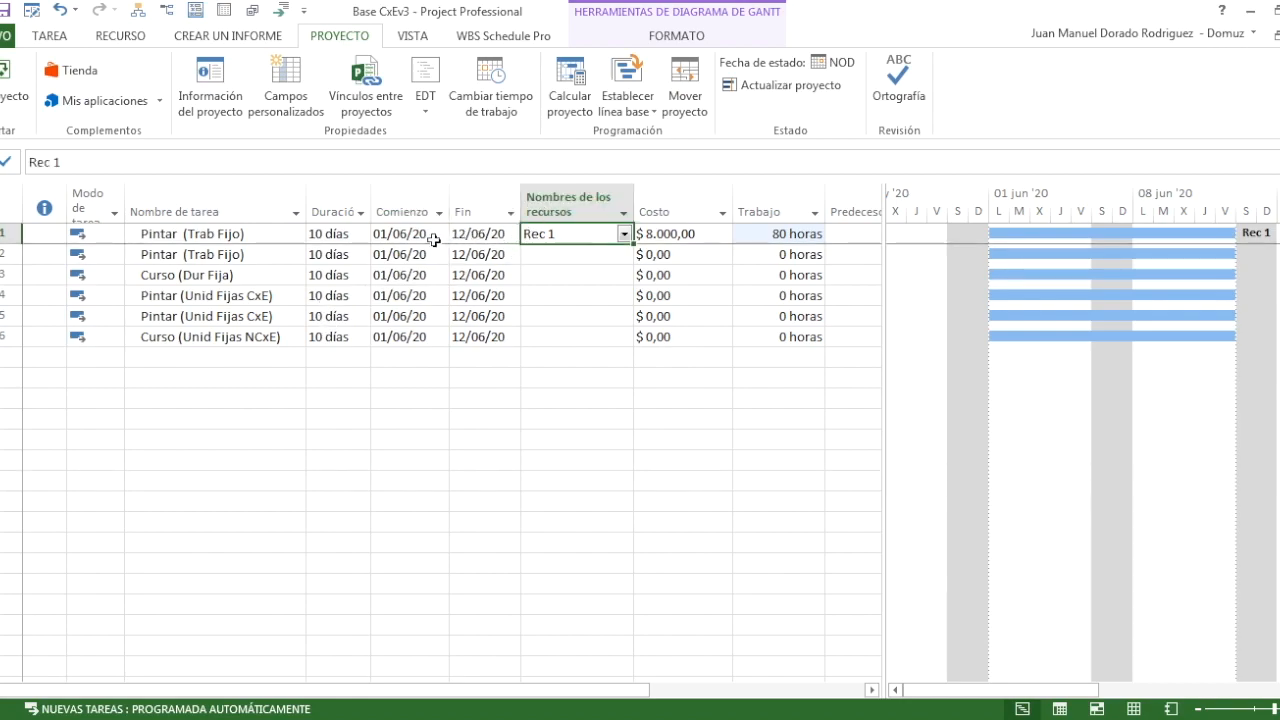
{"action": "left_click", "coordinate": [352, 234]}
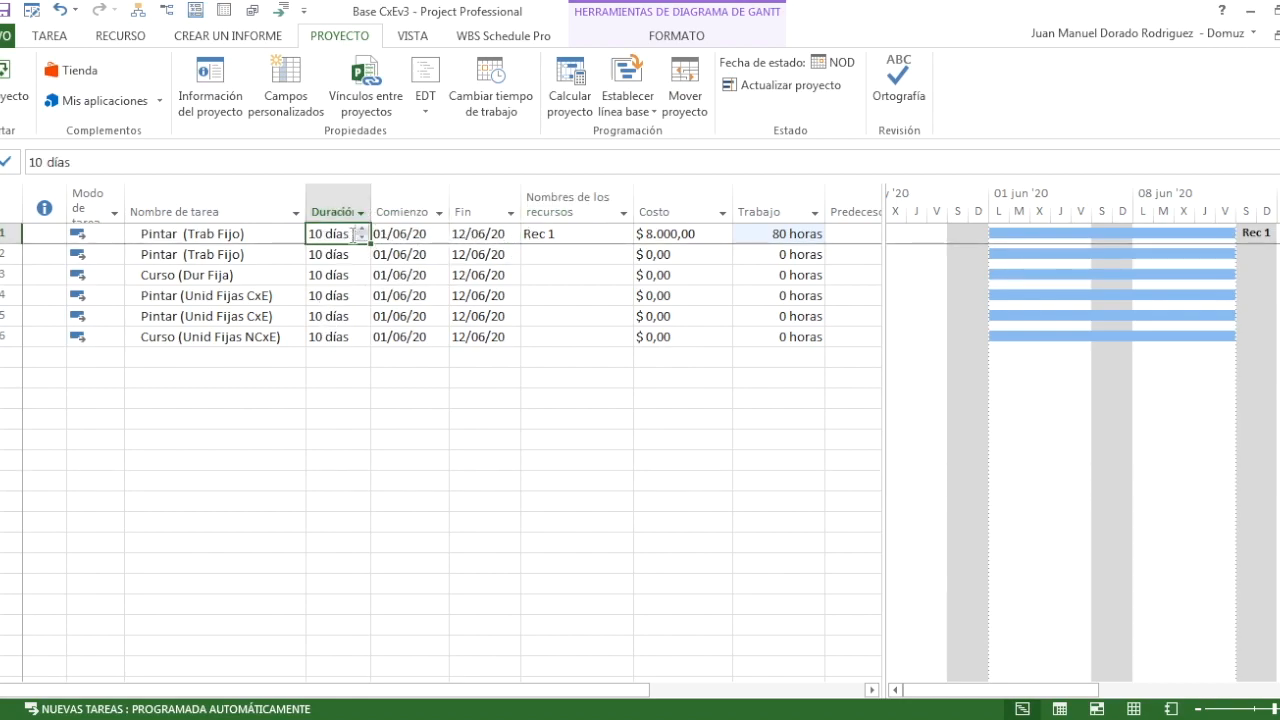
{"action": "left_click", "coordinate": [684, 238]}
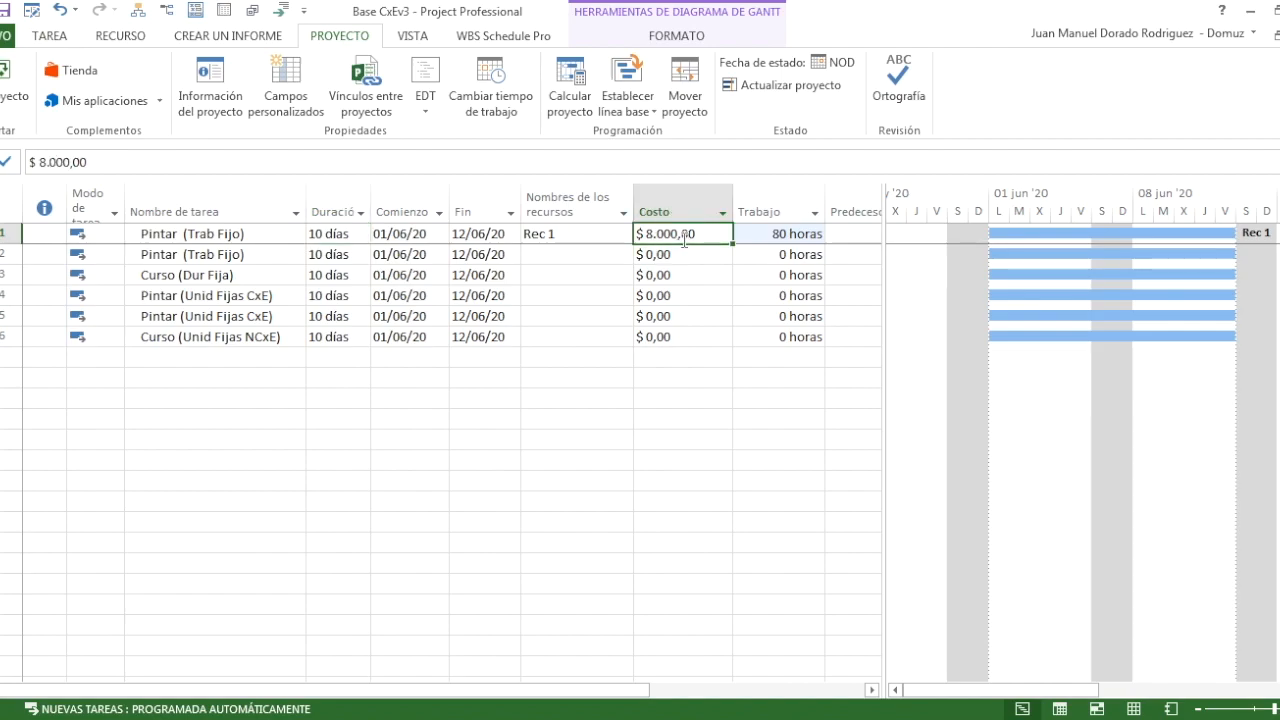
{"action": "left_click", "coordinate": [785, 238]}
{"action": "left_click", "coordinate": [700, 232]}
Step: Add Rec 2 to the resources assigned to the first "Pintar (Trab Fijo)" task
{"action": "left_click", "coordinate": [609, 237]}
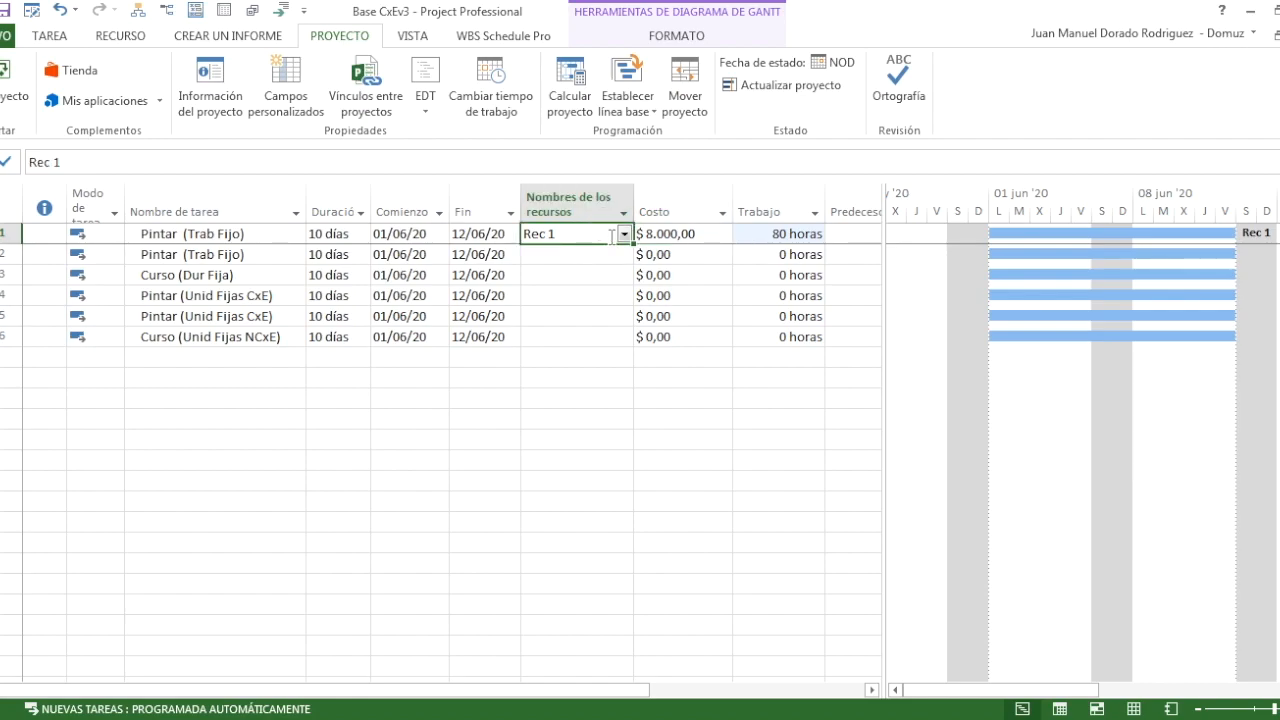
{"action": "left_click", "coordinate": [624, 234]}
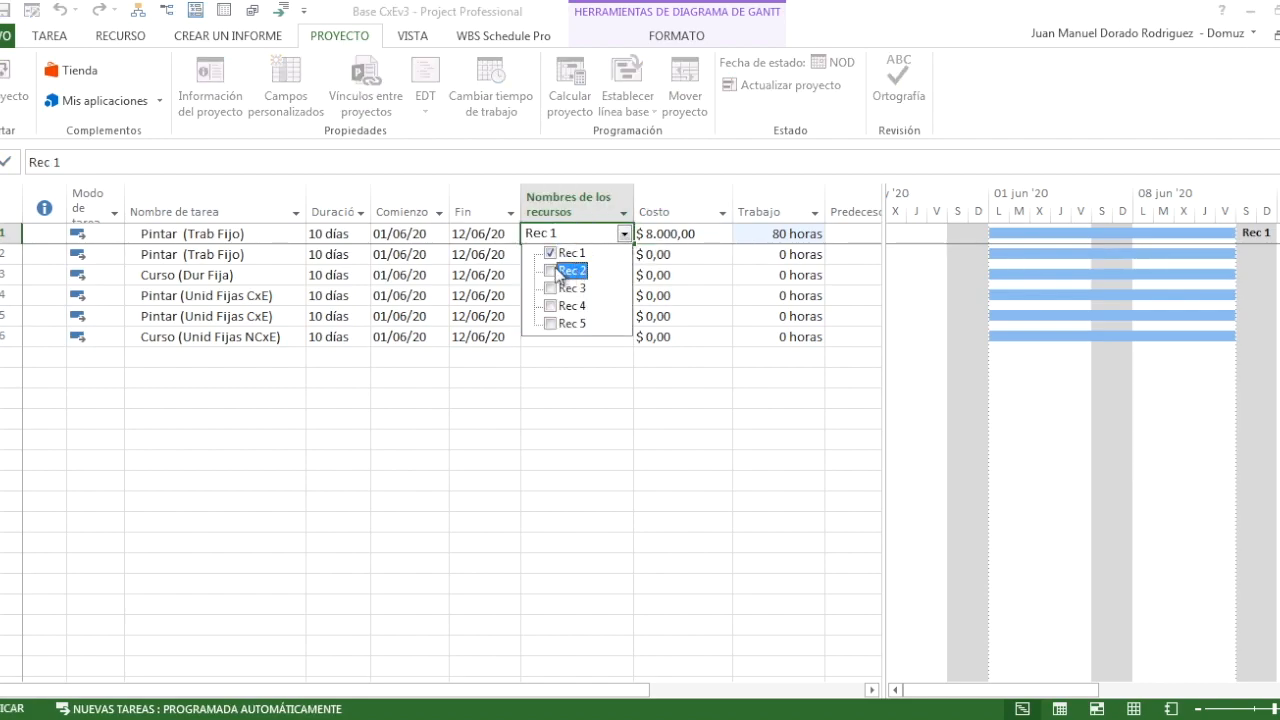
{"action": "left_click", "coordinate": [552, 272]}
{"action": "left_click", "coordinate": [463, 433]}
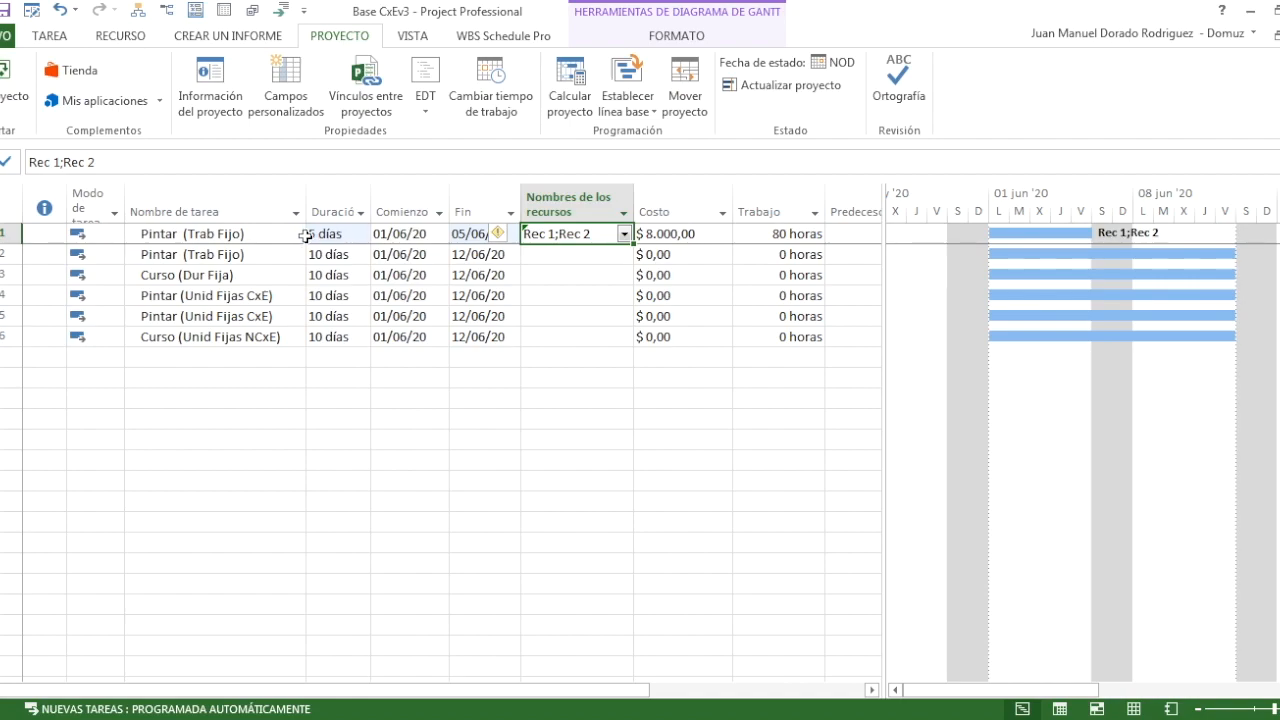
Step: Check the cost and work of the first "Pintar (Trab Fijo)" task with both resources assigned
{"action": "left_click", "coordinate": [686, 234]}
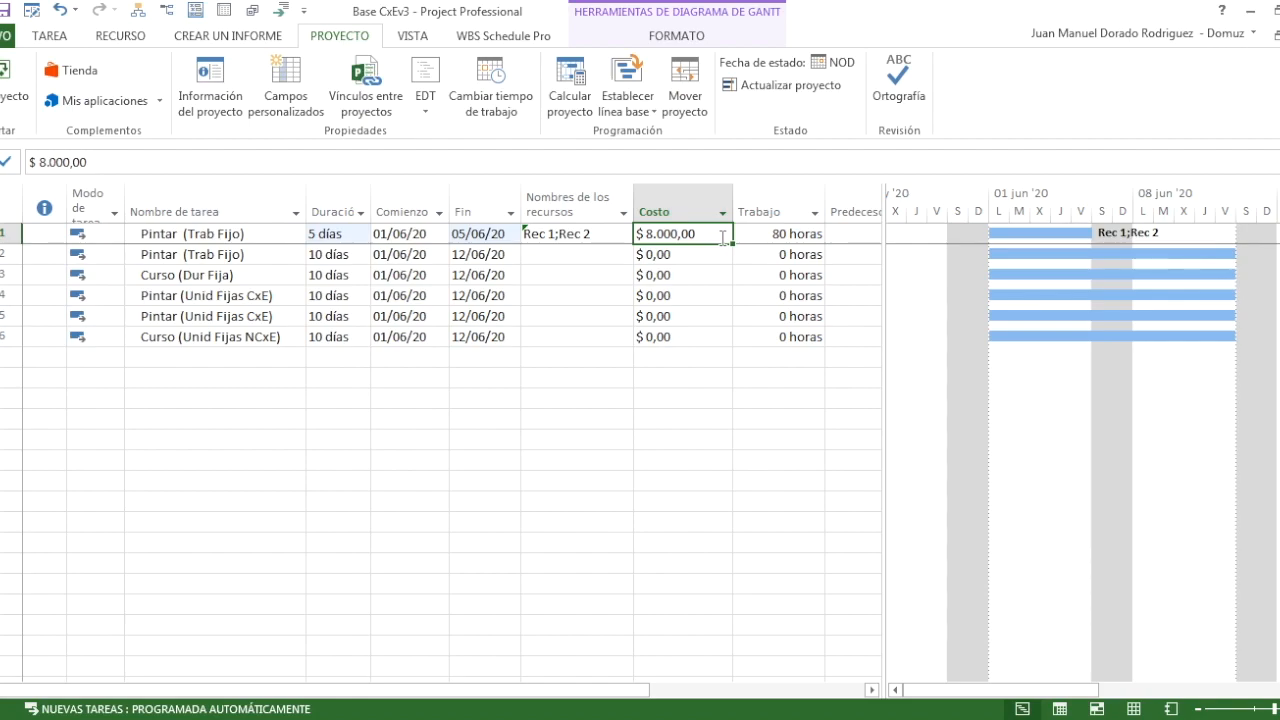
{"action": "left_click", "coordinate": [755, 235]}
{"action": "left_click", "coordinate": [647, 437]}
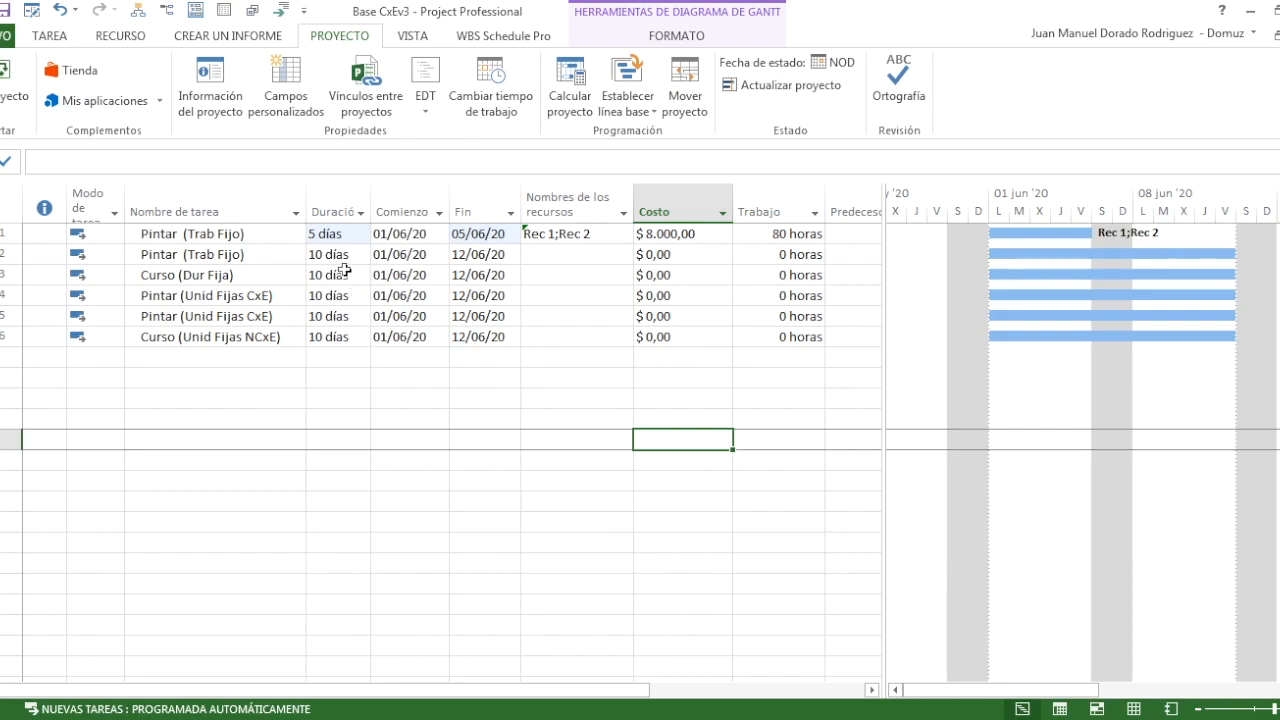
Step: Assign Rec 3 and Rec 4 together to the second "Pintar (Trab Fijo)" task
{"action": "left_click", "coordinate": [252, 254]}
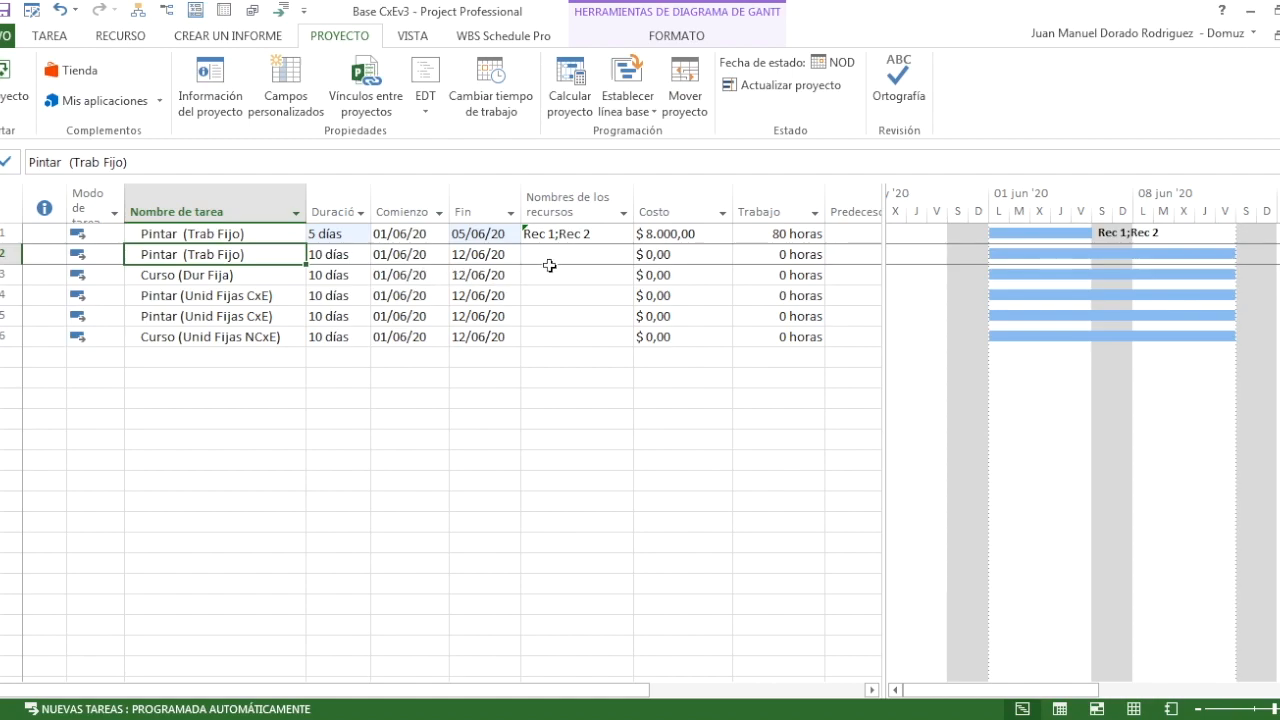
{"action": "left_click", "coordinate": [610, 257]}
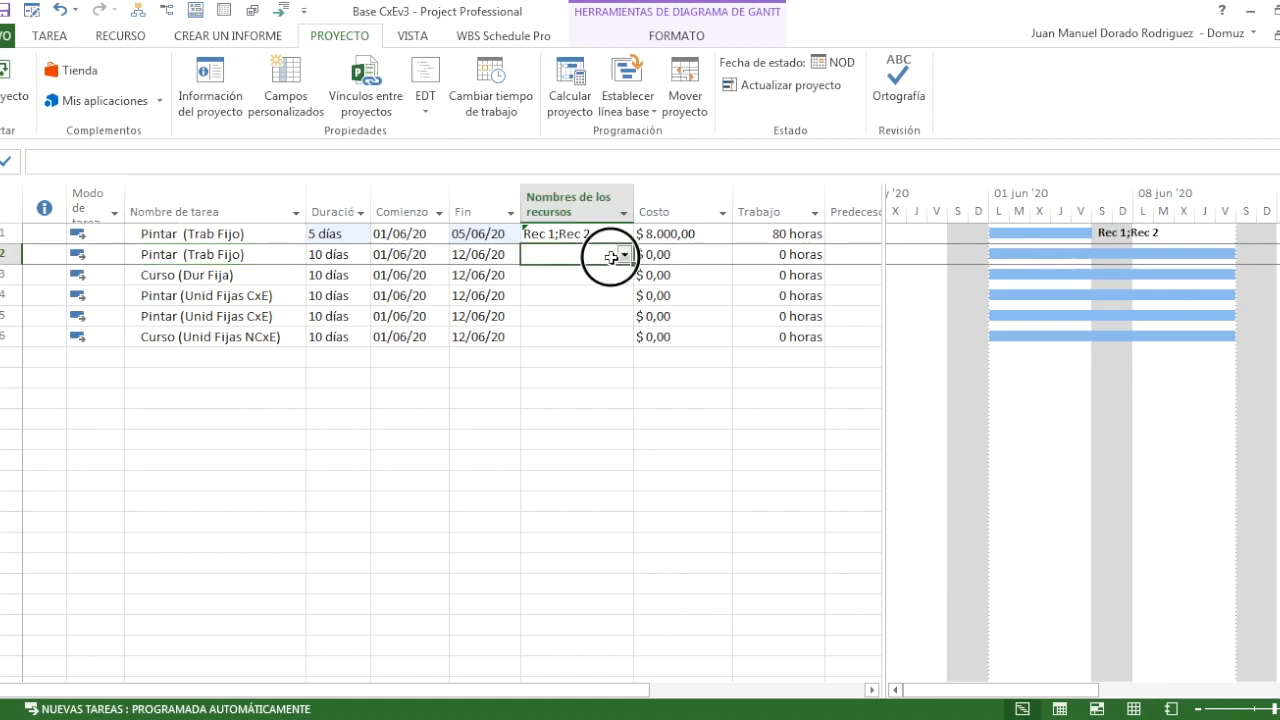
{"action": "left_click", "coordinate": [624, 255]}
{"action": "left_click", "coordinate": [551, 308]}
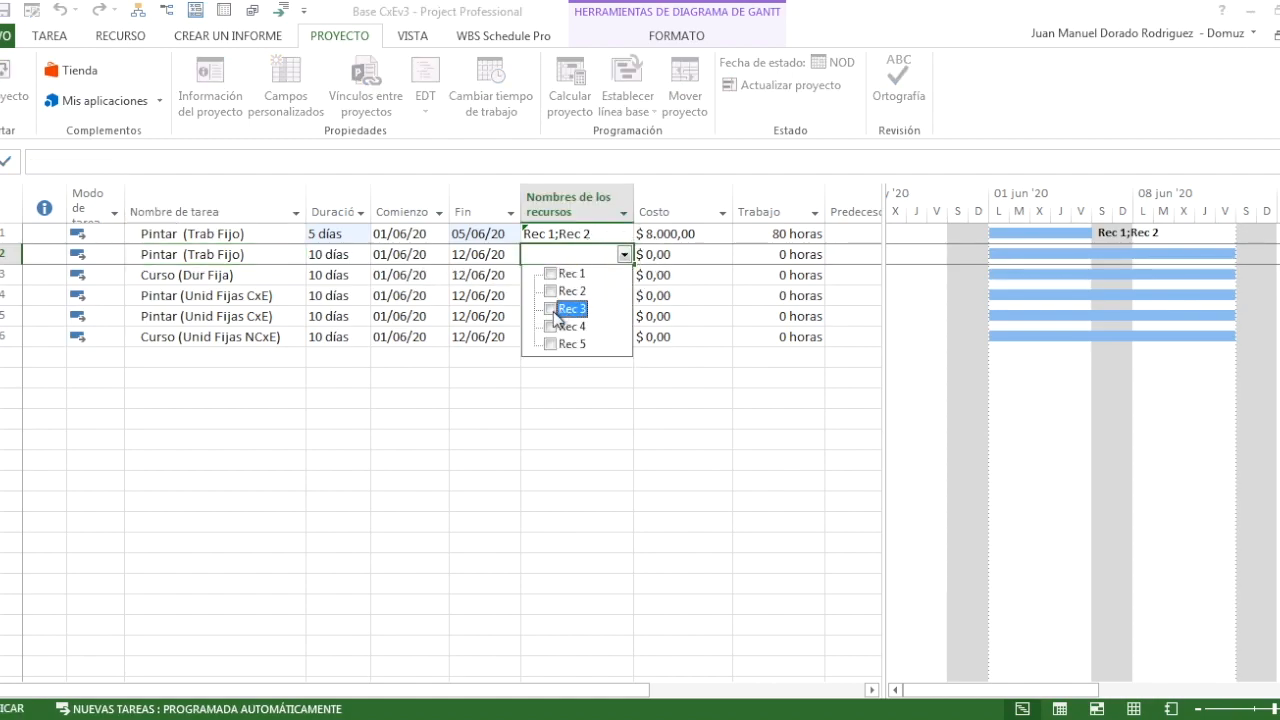
{"action": "left_click", "coordinate": [551, 326]}
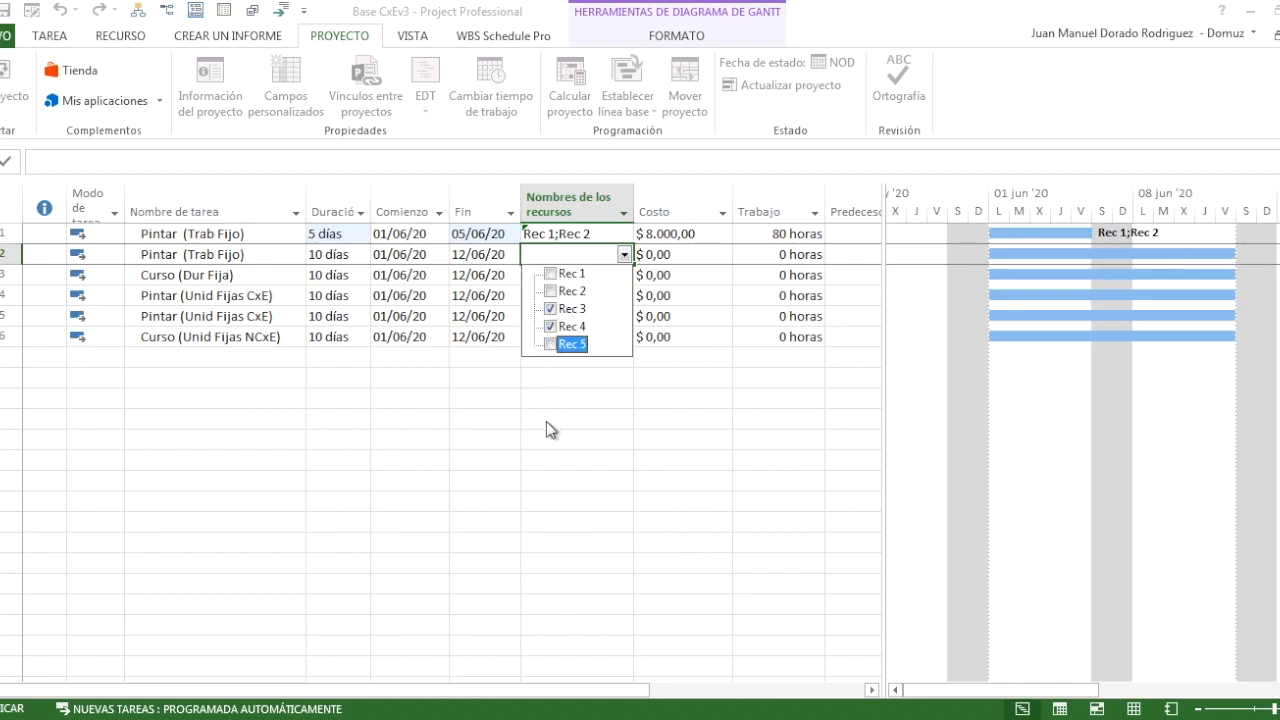
{"action": "left_click", "coordinate": [546, 421]}
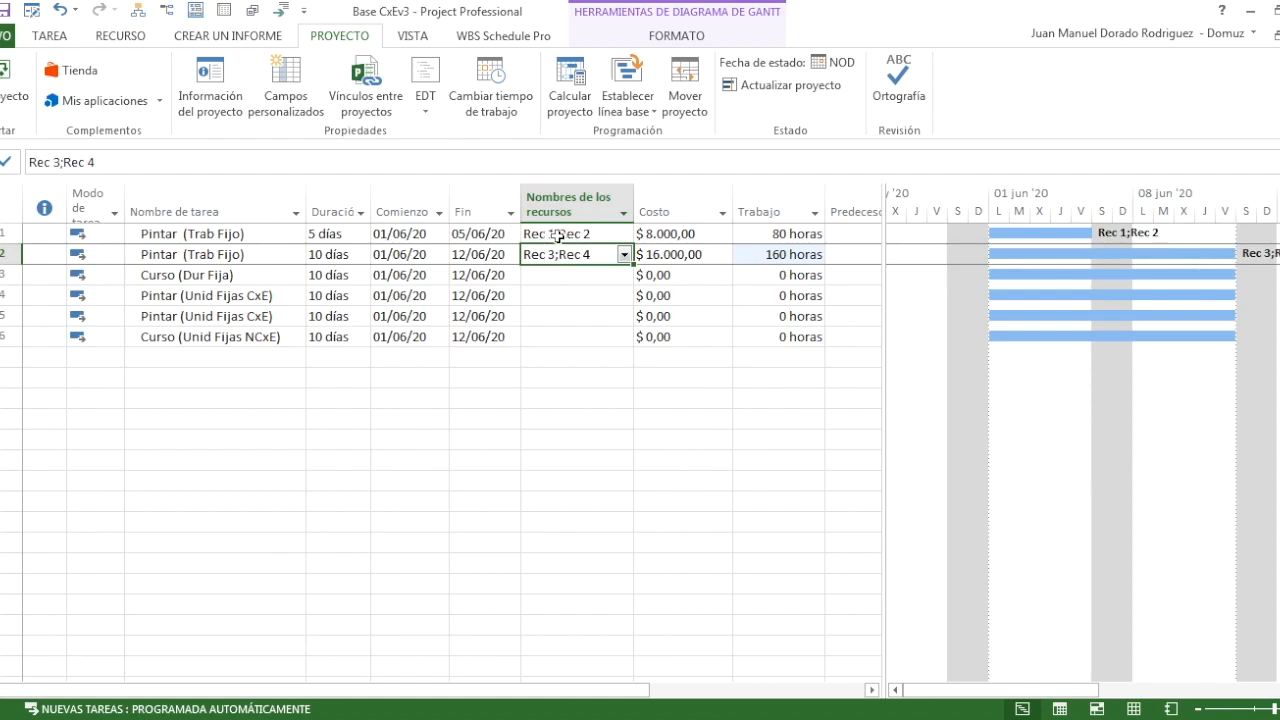
Step: Compare the duration, cost and work of the two "Pintar (Trab Fijo)" tasks
{"action": "left_click", "coordinate": [352, 256]}
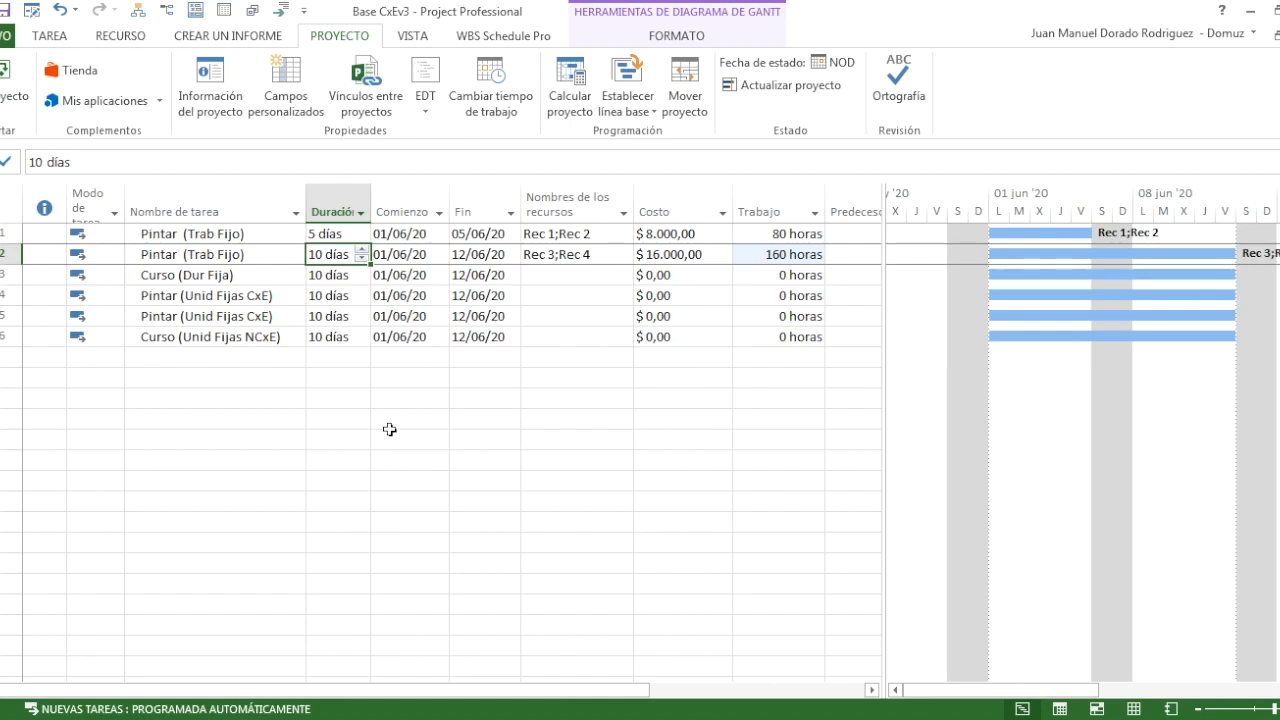
{"action": "left_click", "coordinate": [714, 253]}
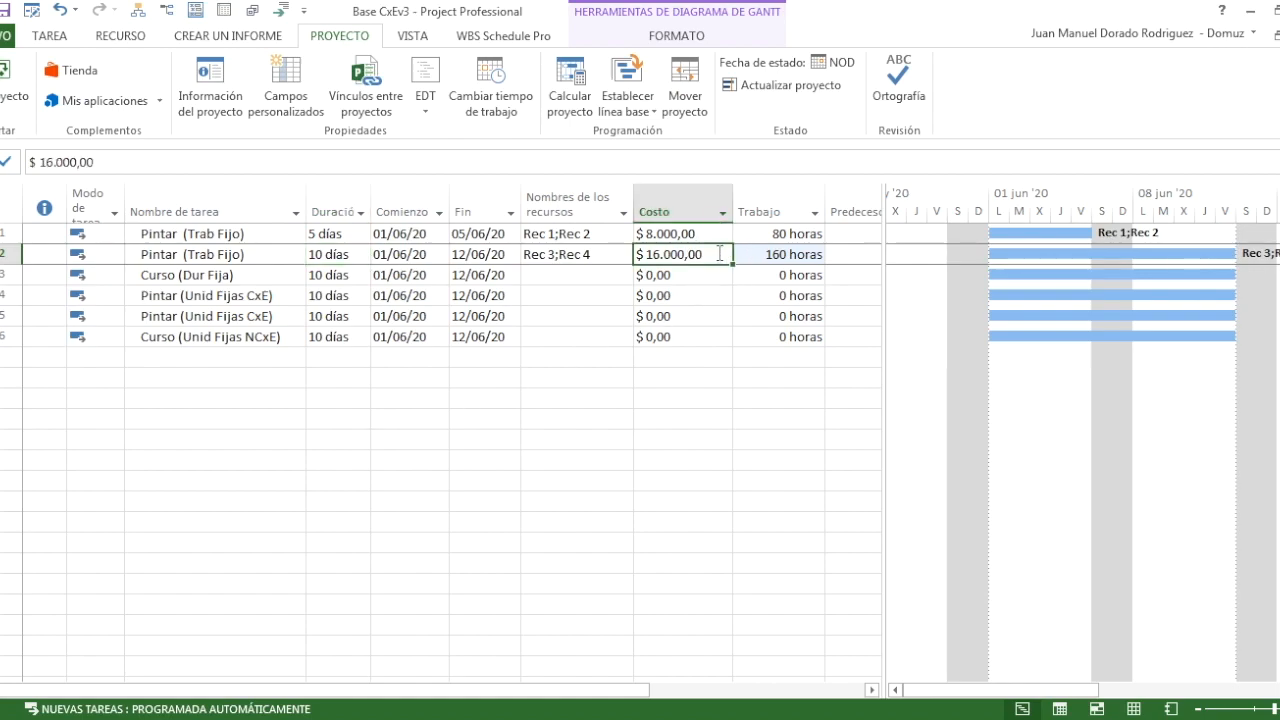
{"action": "left_click", "coordinate": [718, 232]}
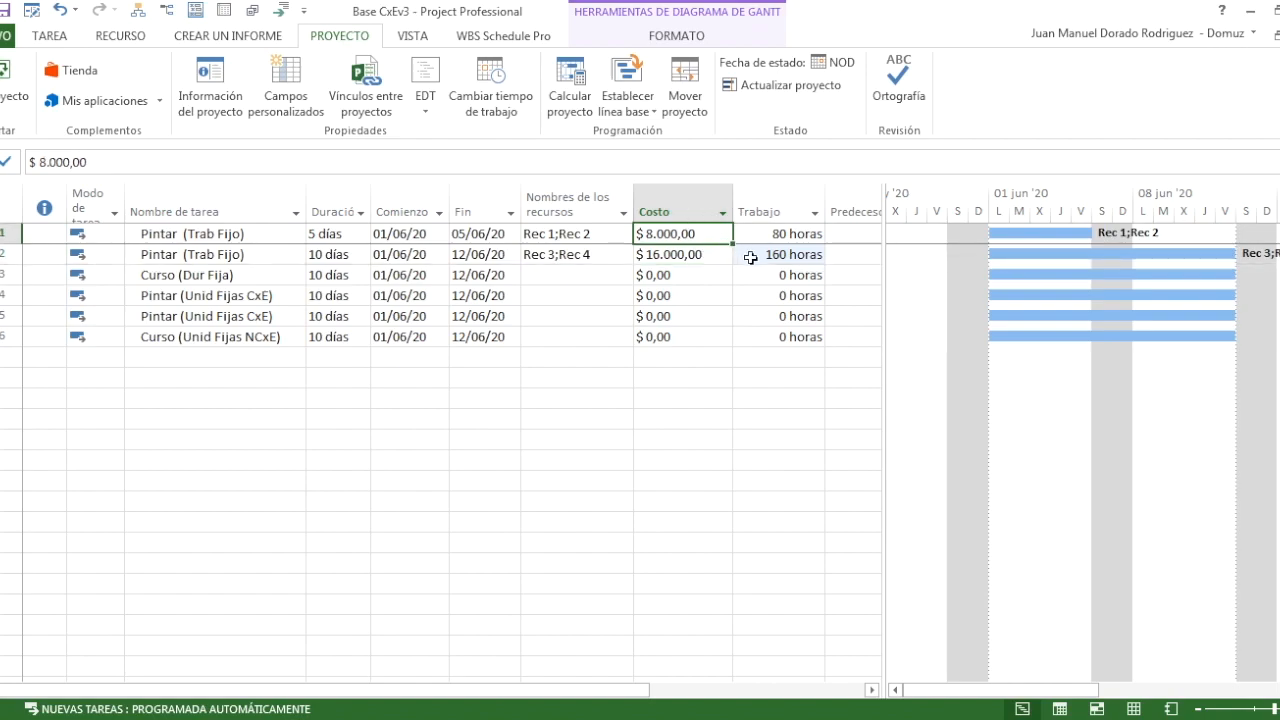
{"action": "left_click", "coordinate": [748, 257]}
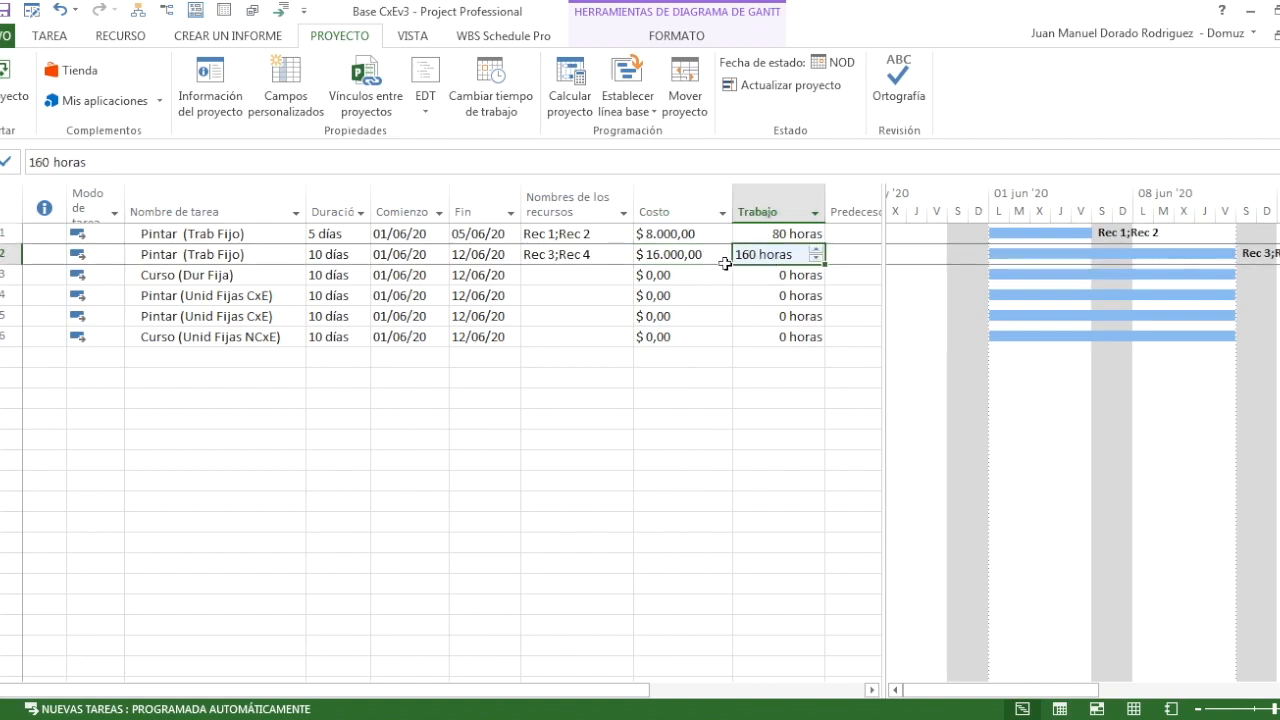
{"action": "left_click", "coordinate": [704, 236]}
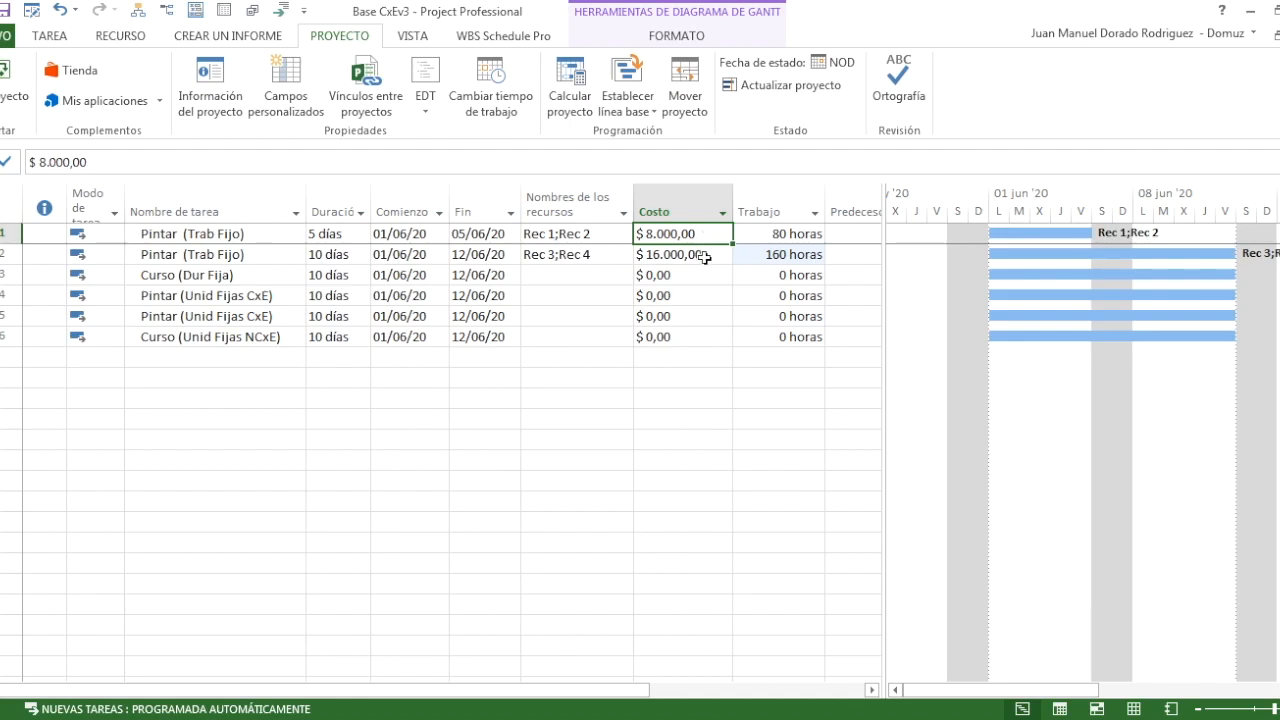
{"action": "left_click", "coordinate": [704, 254]}
{"action": "left_click", "coordinate": [568, 400]}
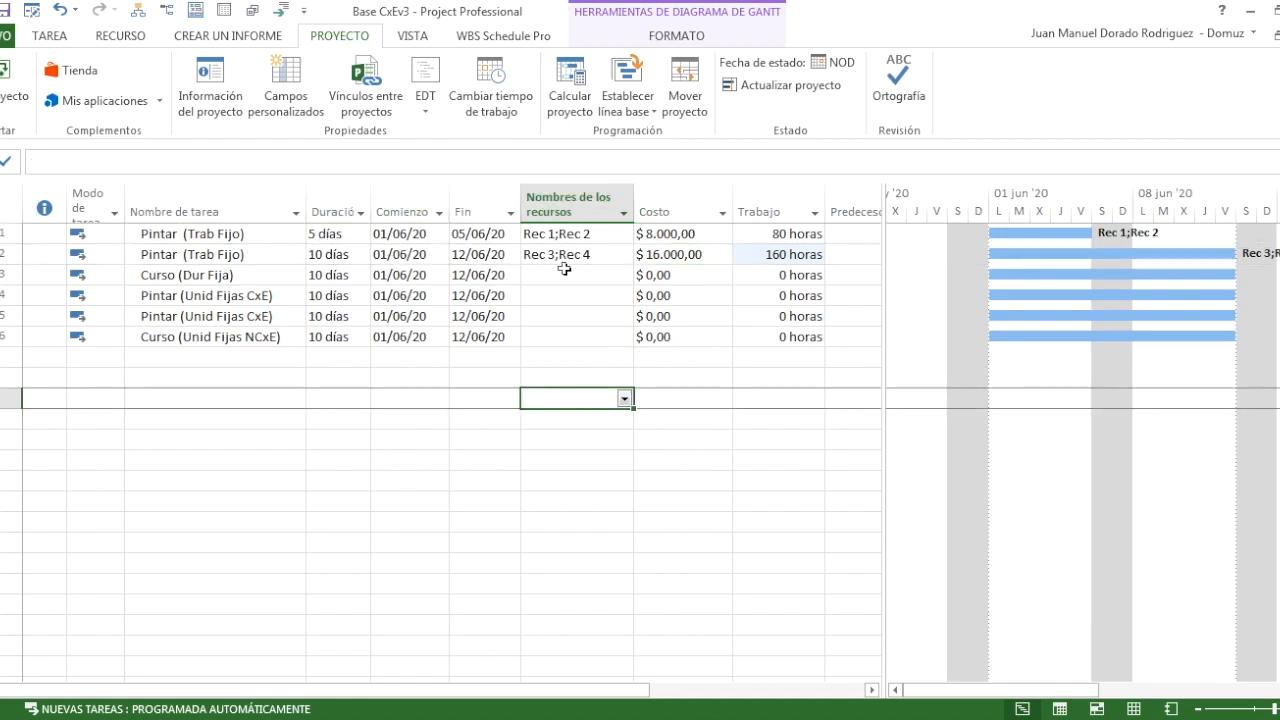
Step: Examine how the assigned resources relate to the duration in each of the two "Pintar (Trab Fijo)" tasks
{"action": "left_click", "coordinate": [540, 231]}
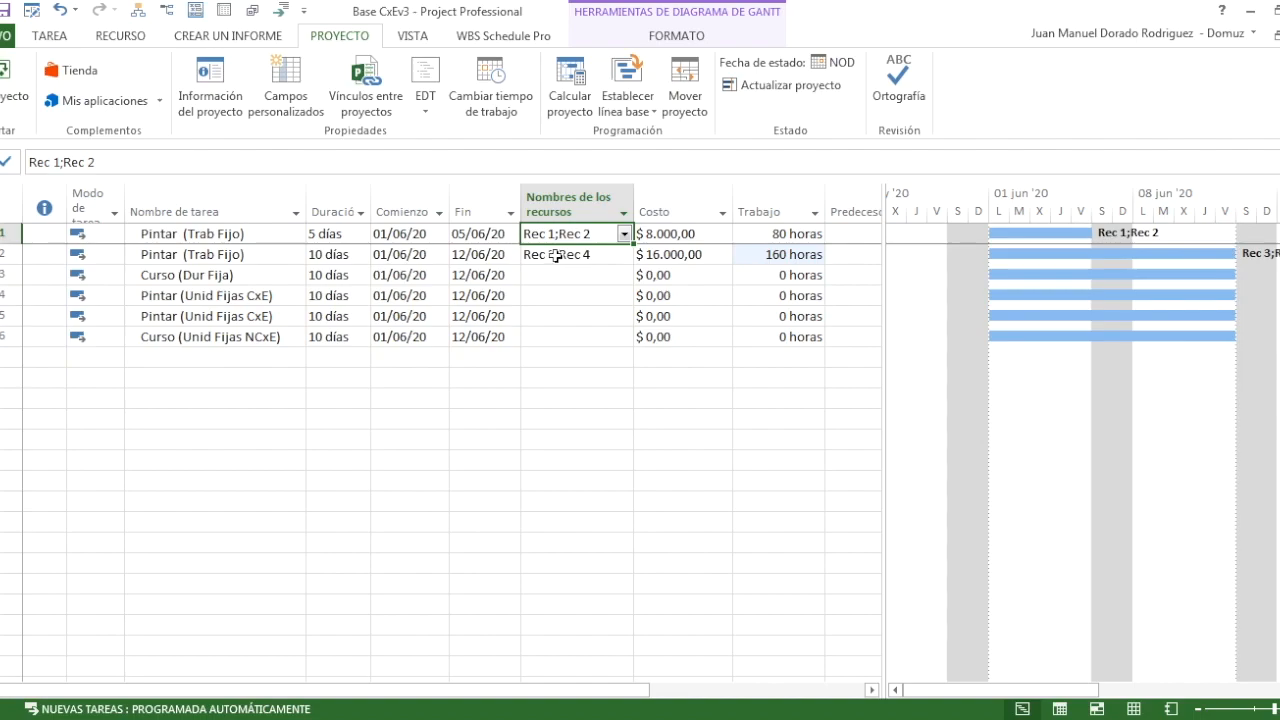
{"action": "left_click", "coordinate": [556, 255]}
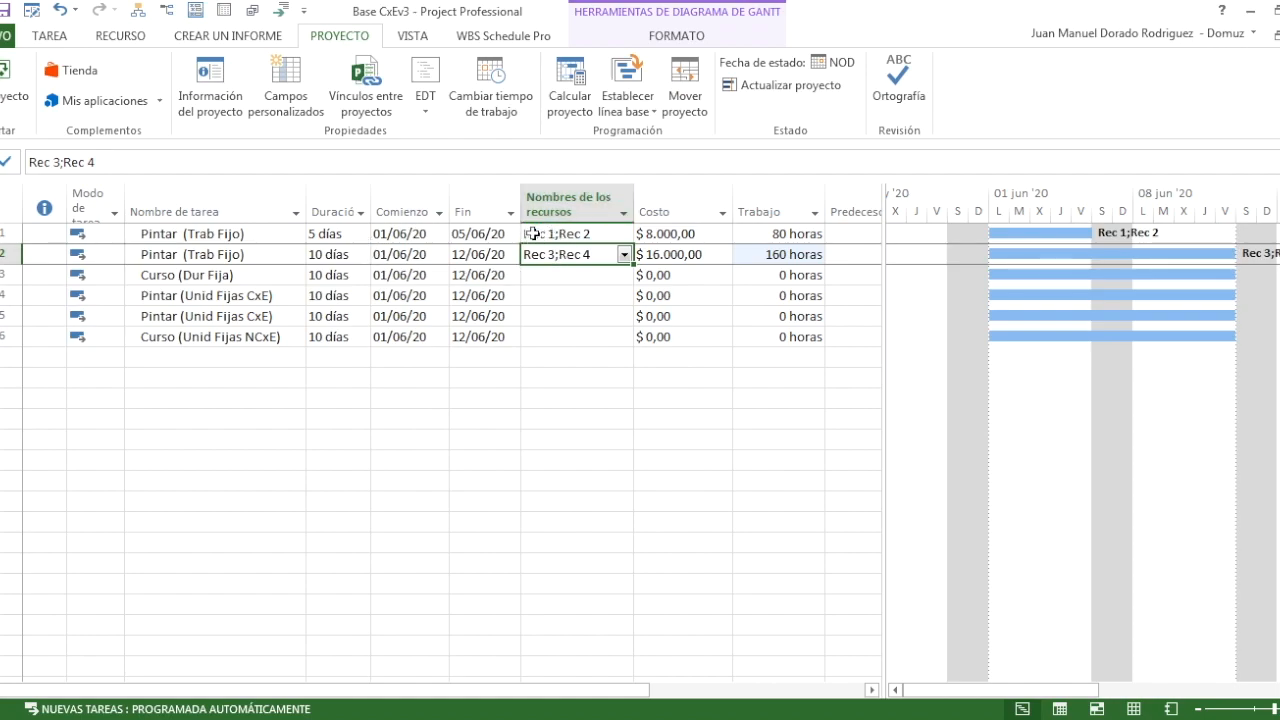
{"action": "left_click", "coordinate": [336, 233]}
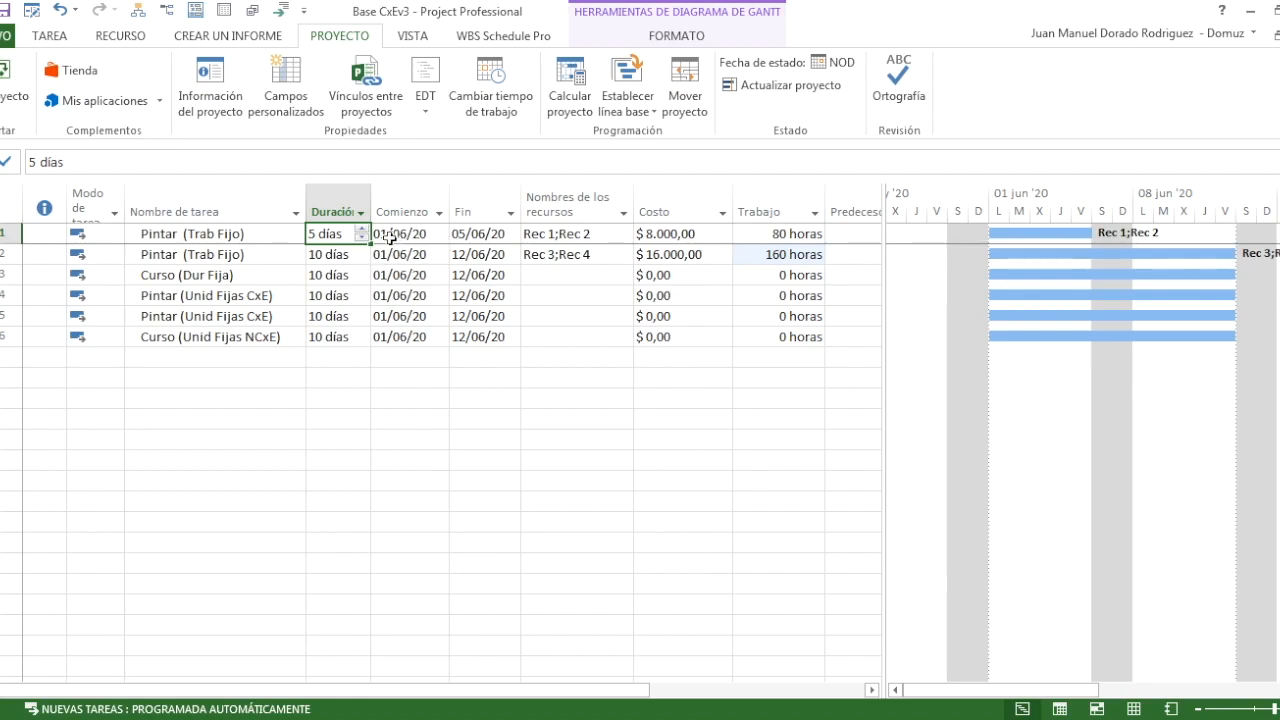
{"action": "left_click", "coordinate": [528, 233]}
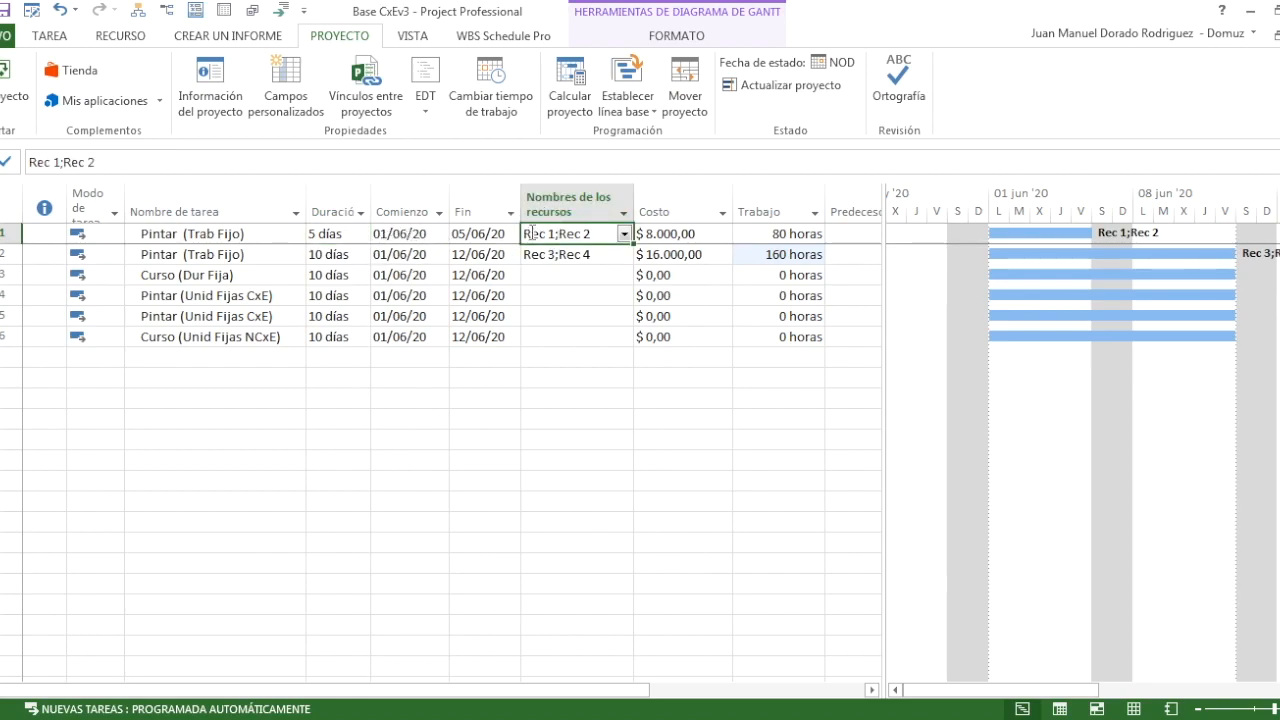
{"action": "left_click", "coordinate": [340, 234]}
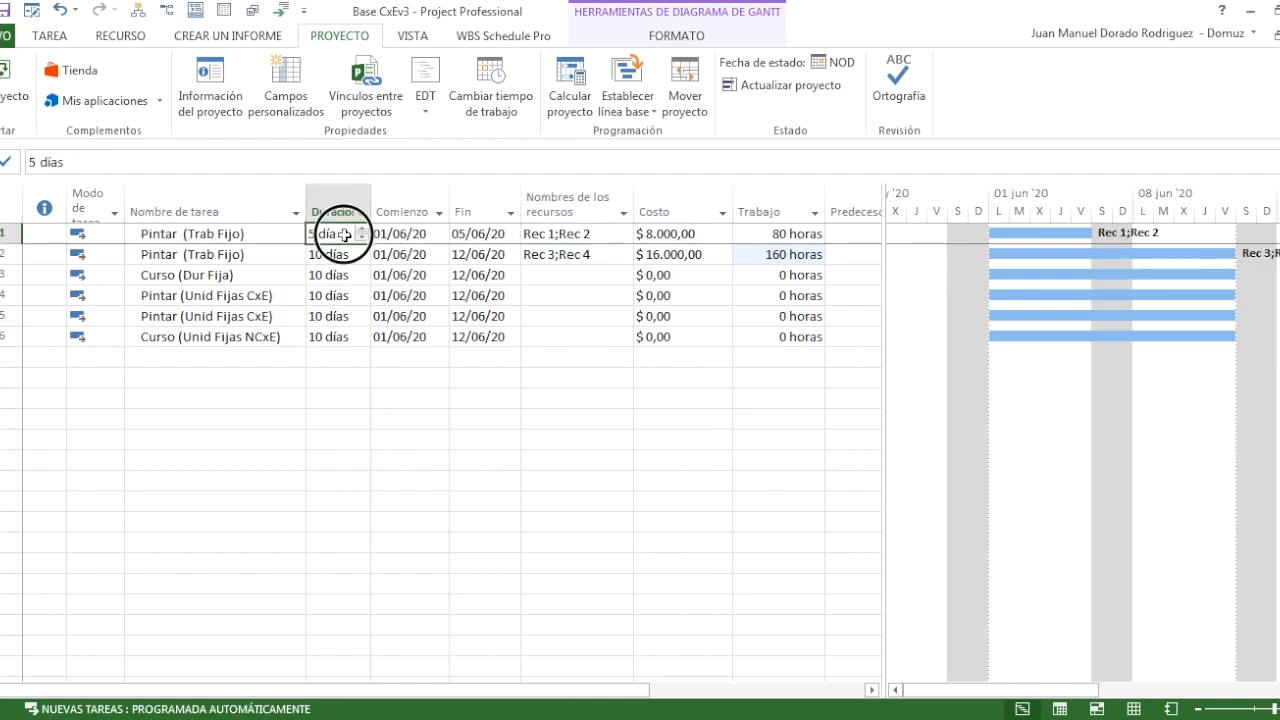
{"action": "left_click", "coordinate": [579, 234]}
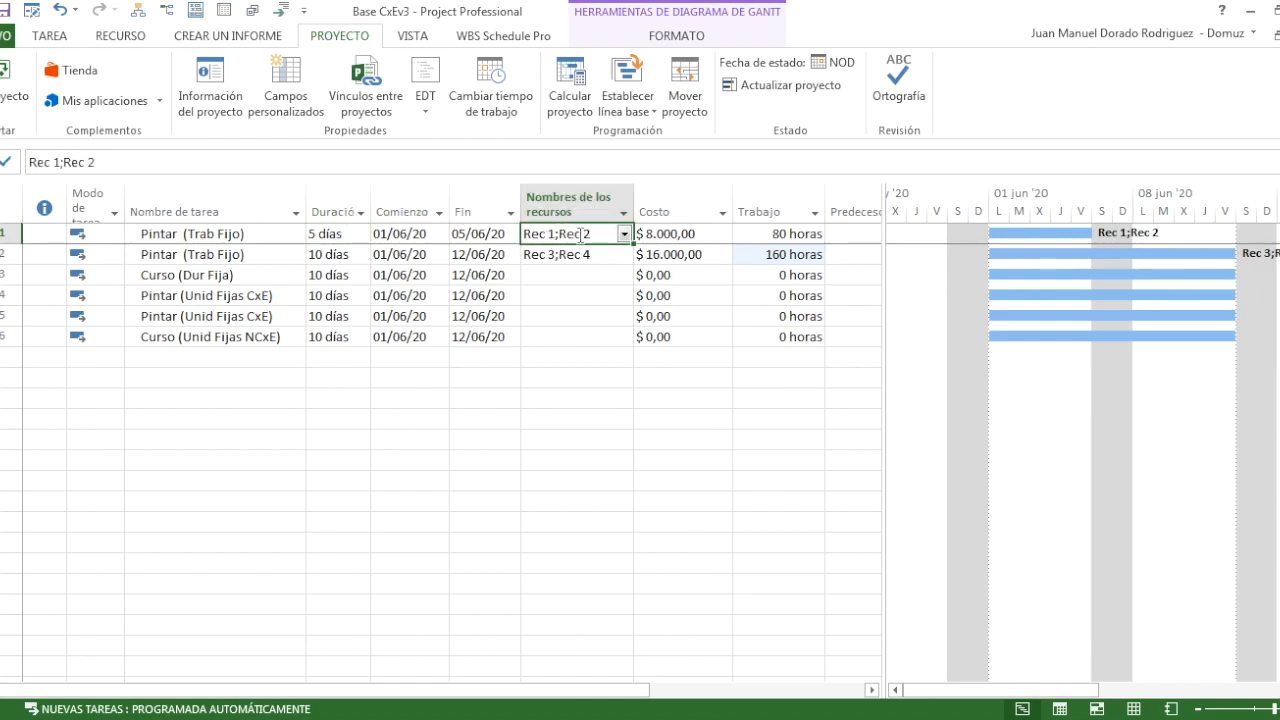
{"action": "left_click", "coordinate": [345, 234]}
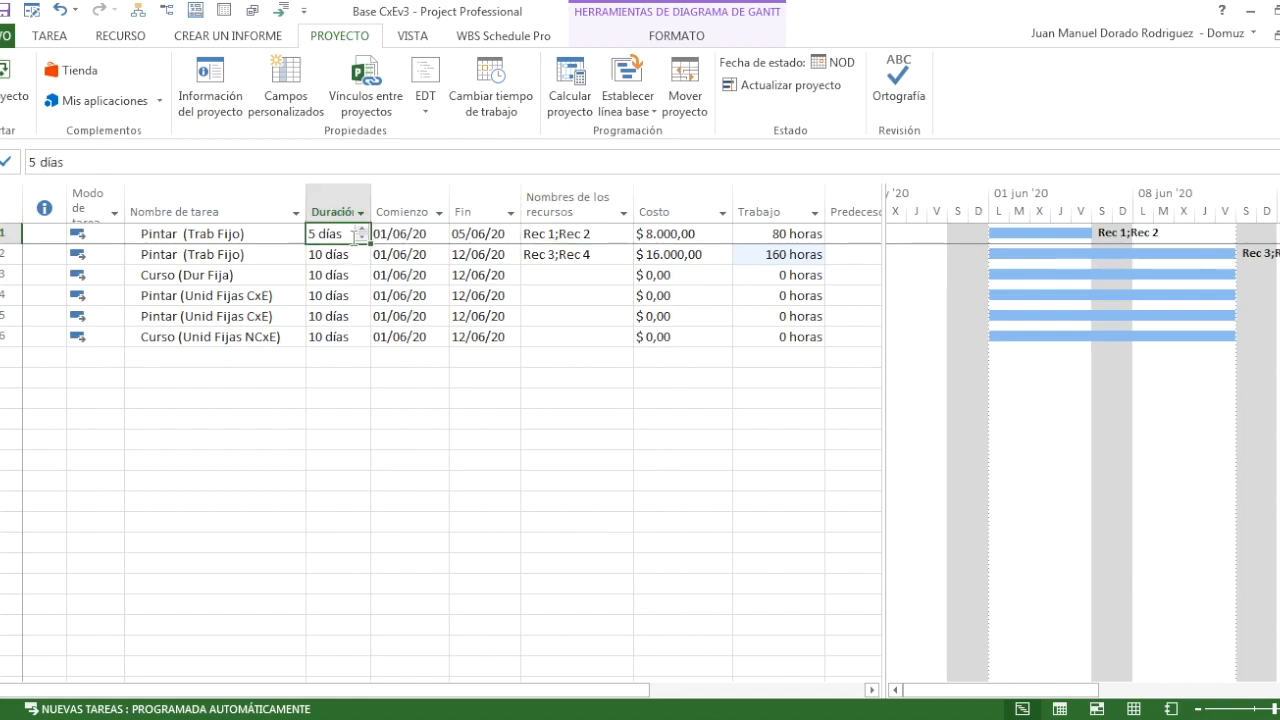
{"action": "left_click", "coordinate": [549, 257]}
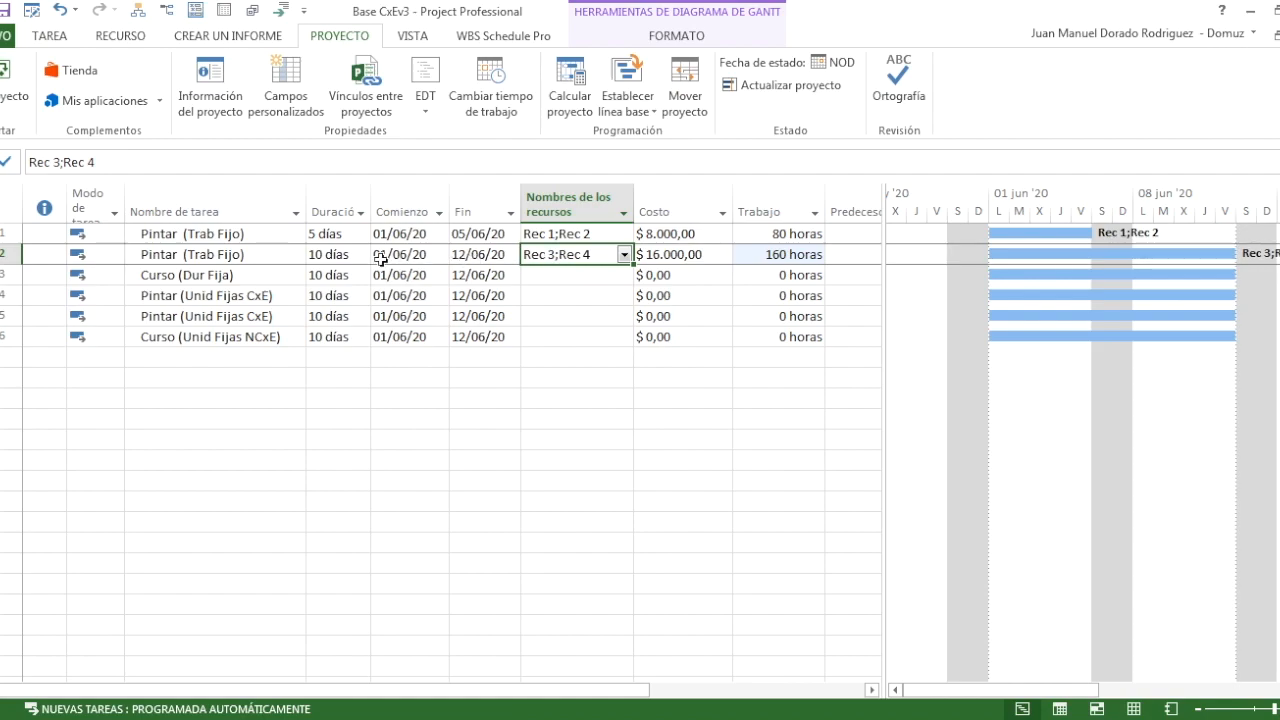
{"action": "left_click", "coordinate": [346, 258]}
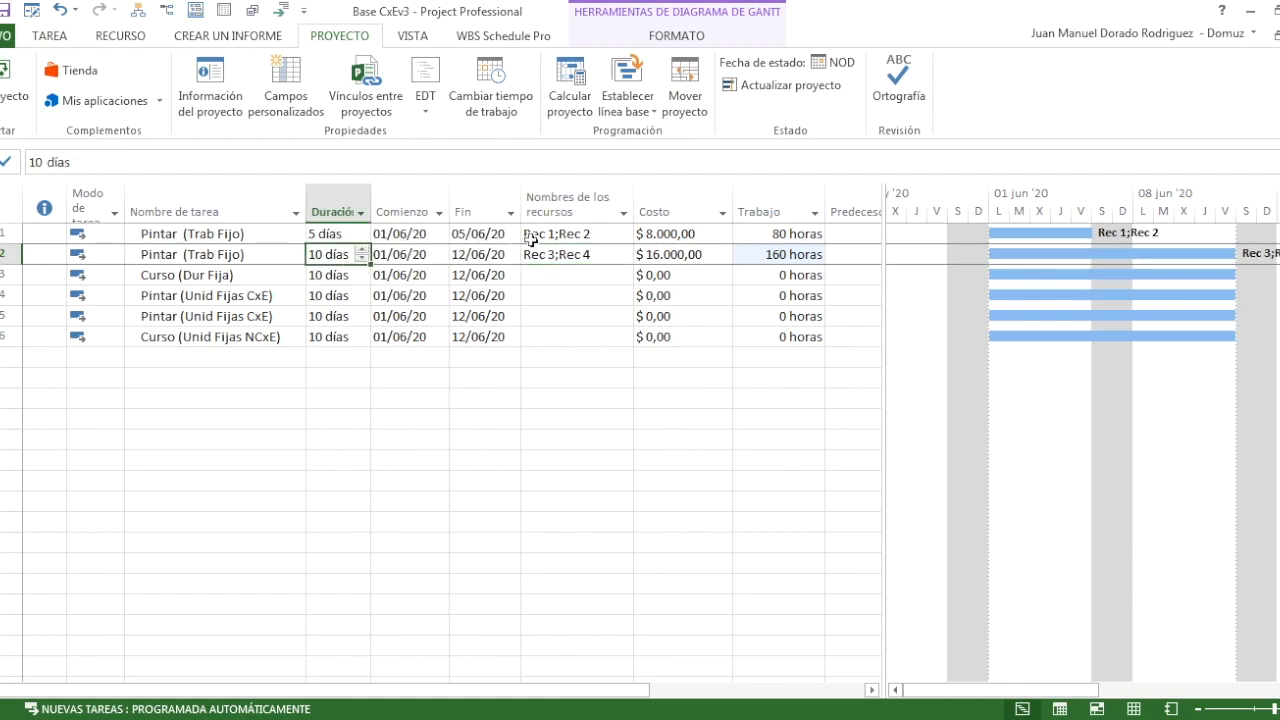
{"action": "left_click", "coordinate": [610, 233]}
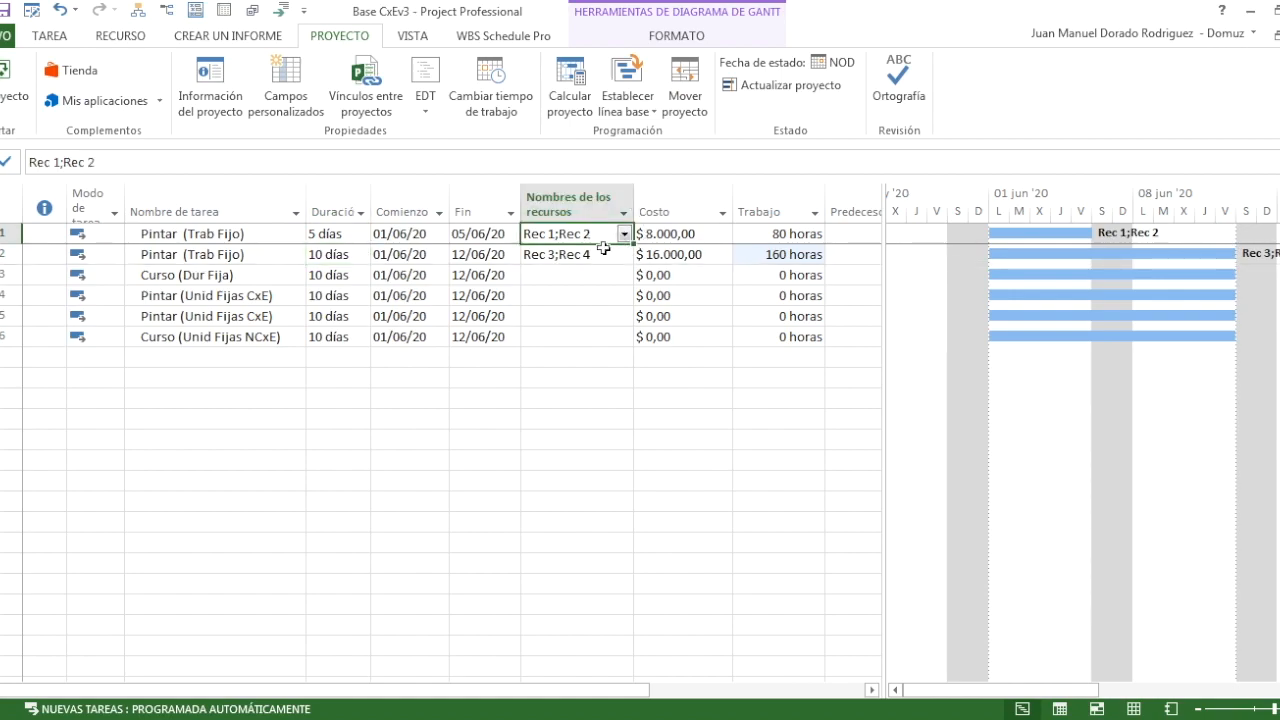
Step: Undo all the resource assignments made on the two "Pintar (Trab Fijo)" tasks
{"action": "left_click", "coordinate": [587, 312]}
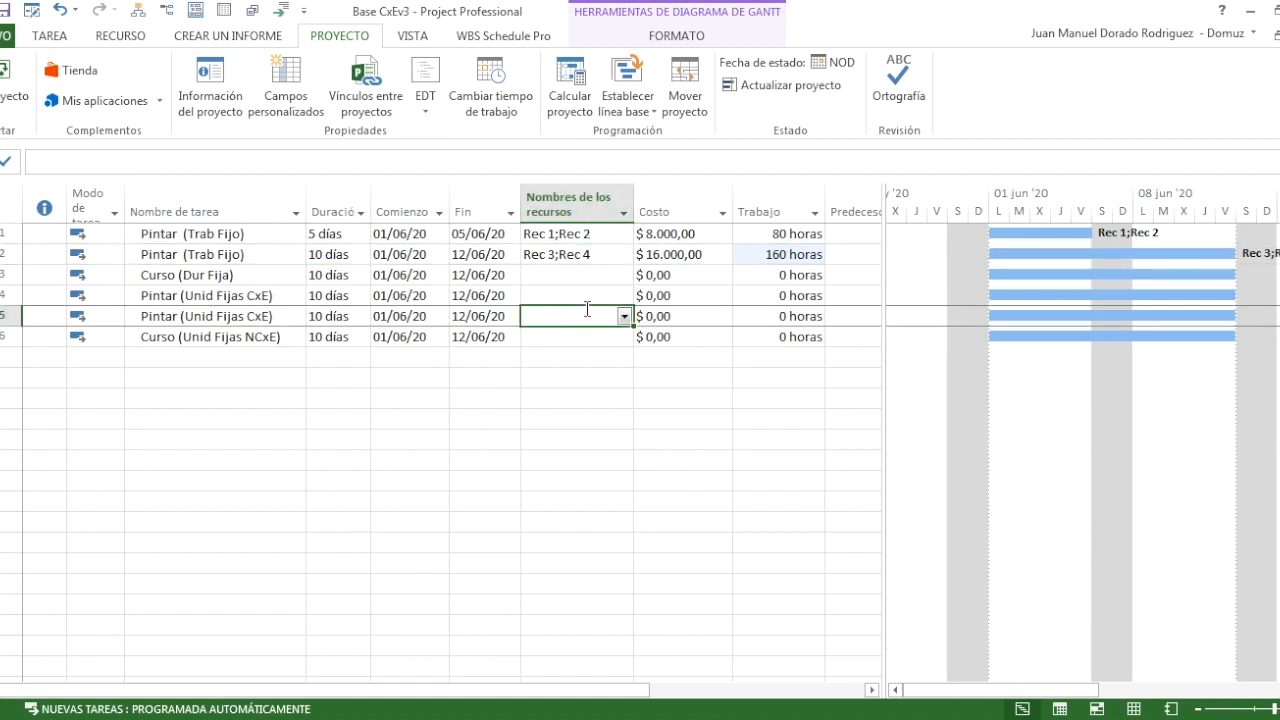
{"action": "key", "text": "ctrl+z"}
{"action": "key", "text": "ctrl+z"}
{"action": "key", "text": "ctrl+z"}
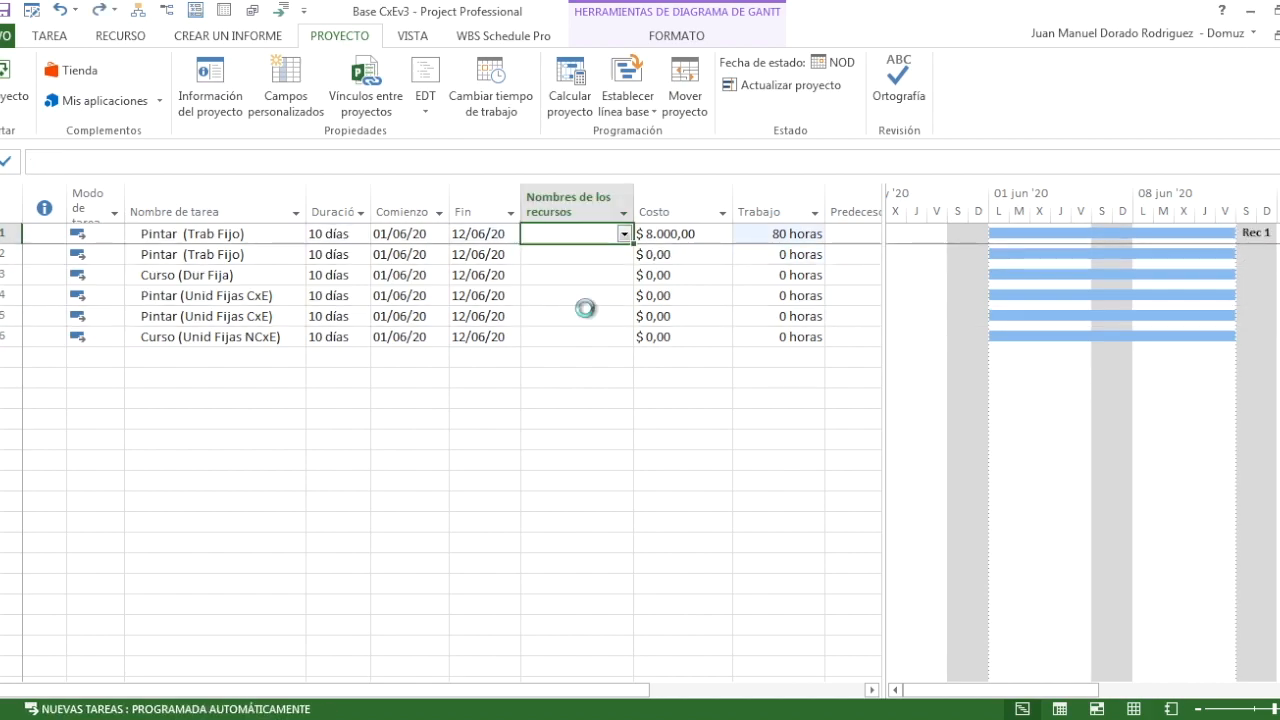
{"action": "left_click", "coordinate": [555, 397]}
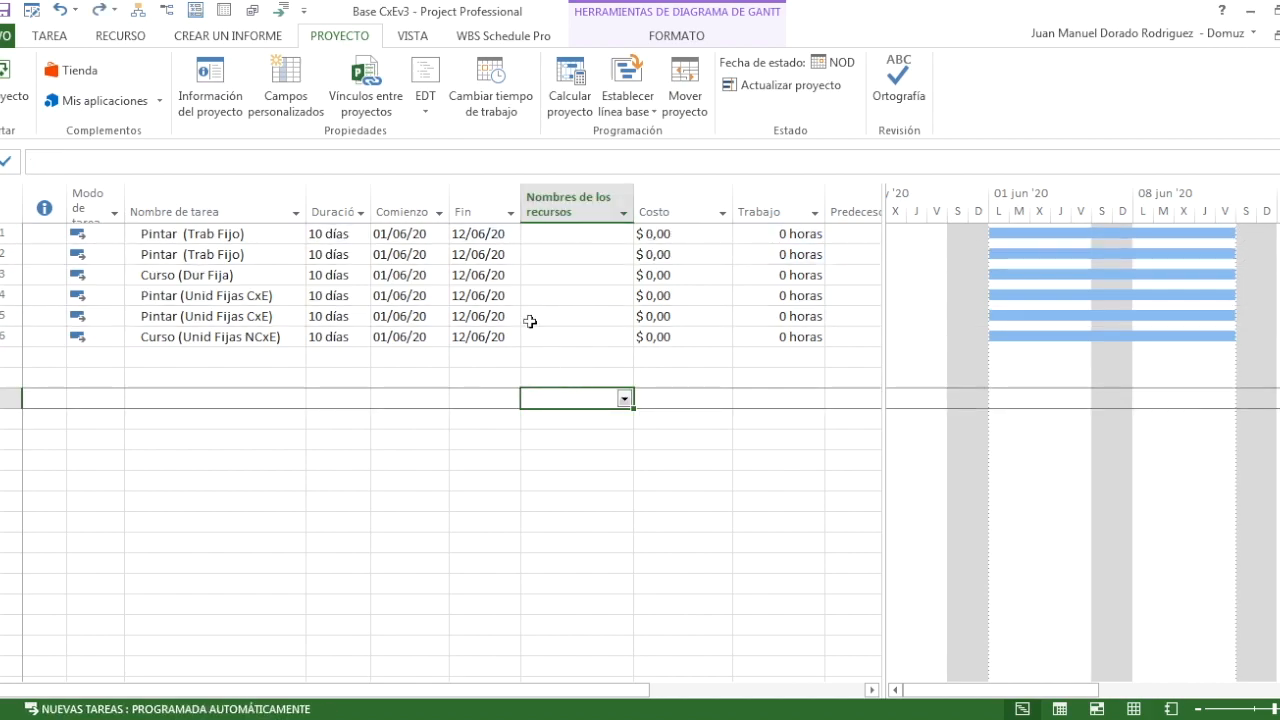
Step: Assign only Rec 1 to the first "Pintar (Trab Fijo)" task
{"action": "left_click", "coordinate": [612, 235]}
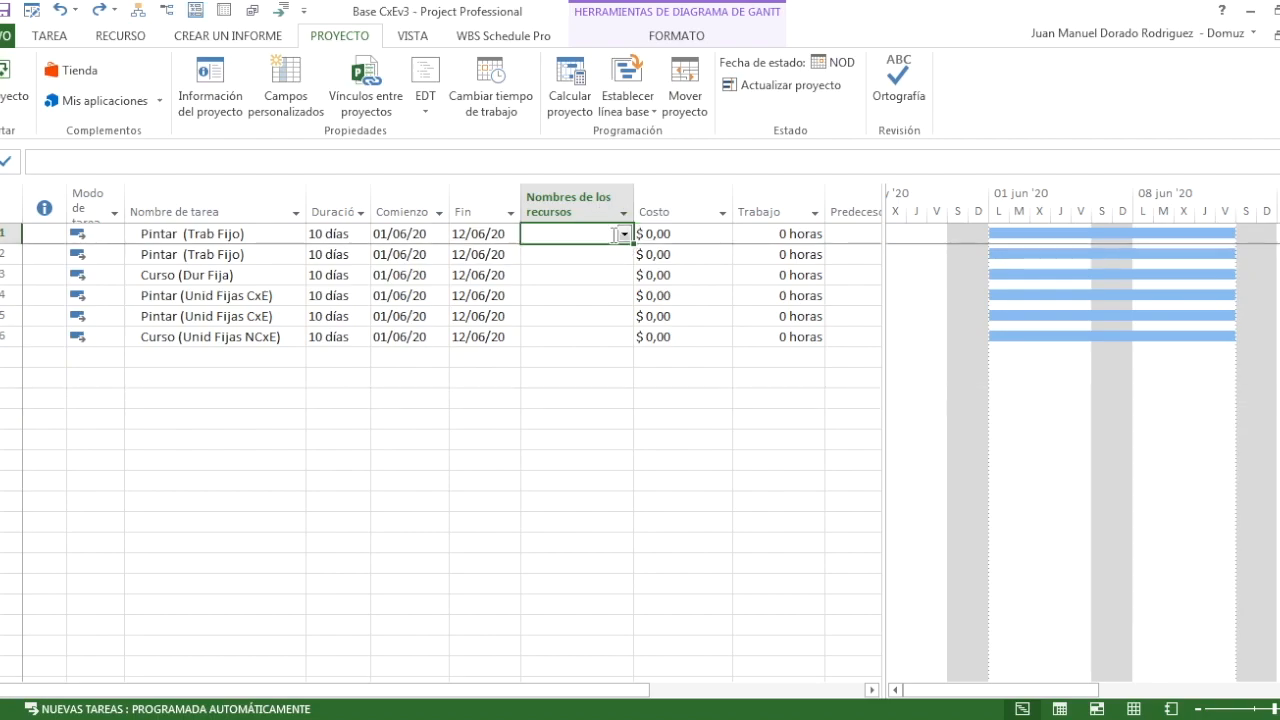
{"action": "left_click", "coordinate": [624, 234]}
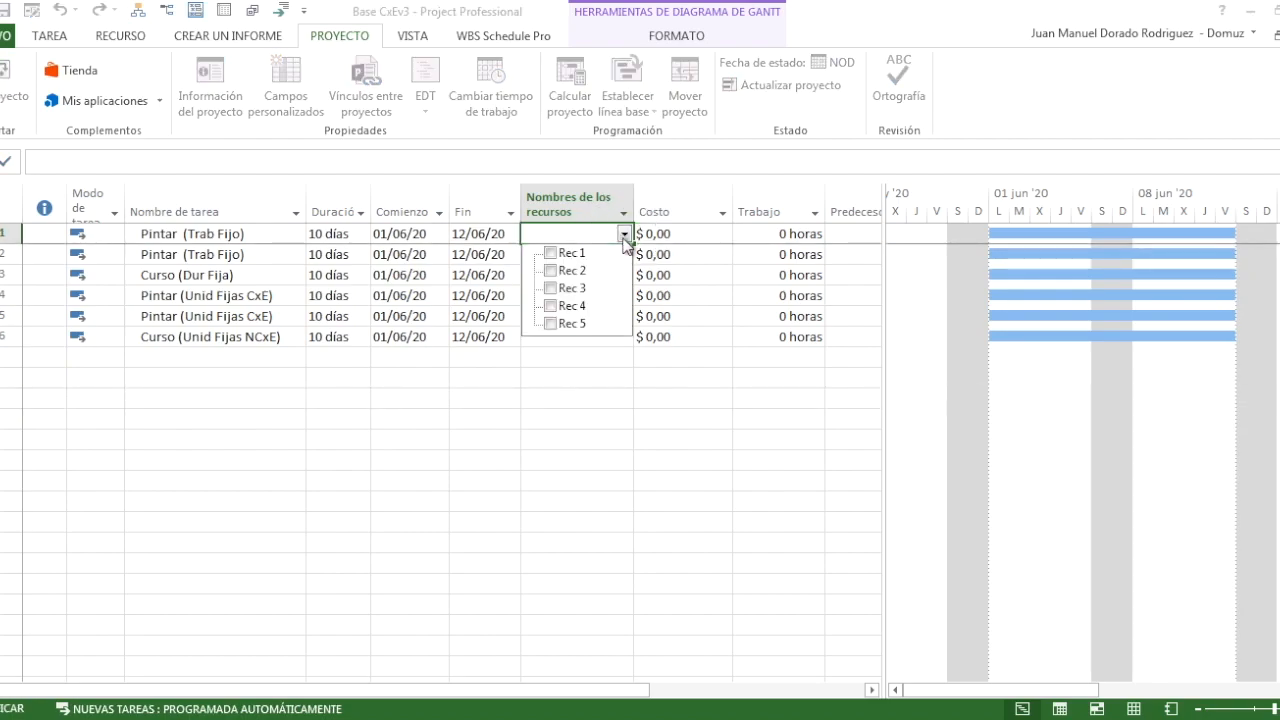
{"action": "left_click", "coordinate": [550, 253]}
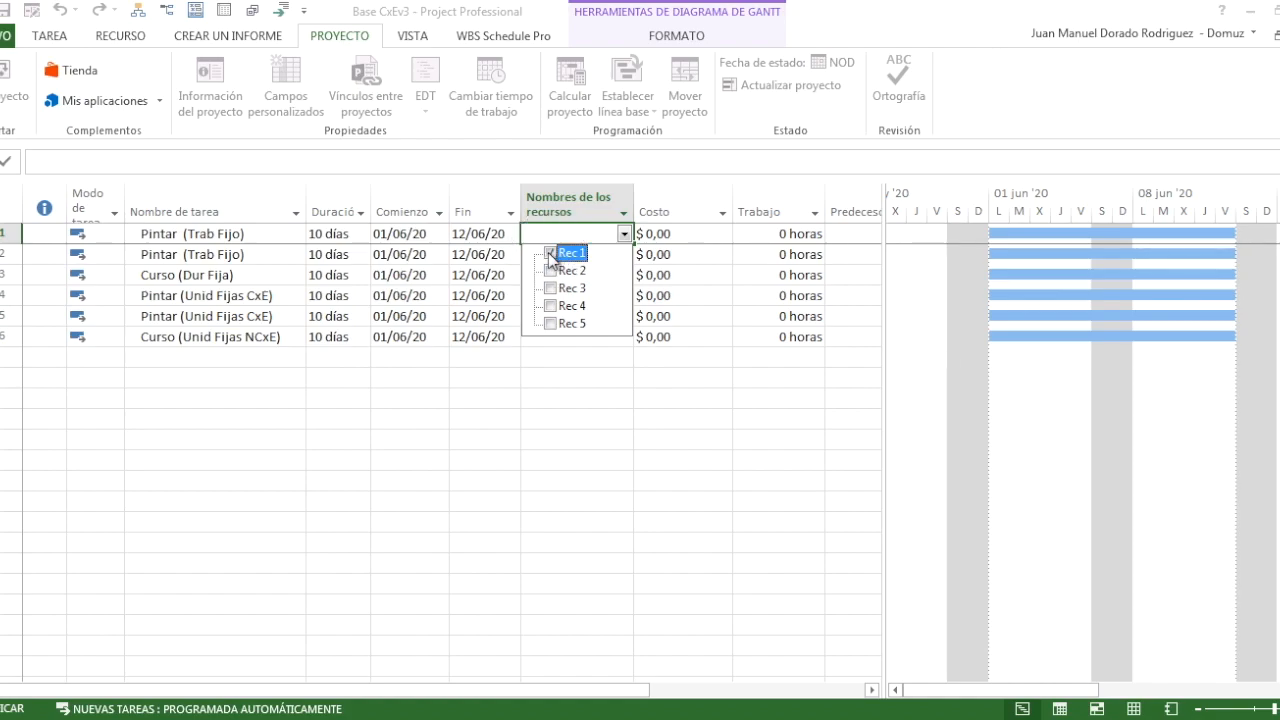
{"action": "left_click", "coordinate": [482, 420]}
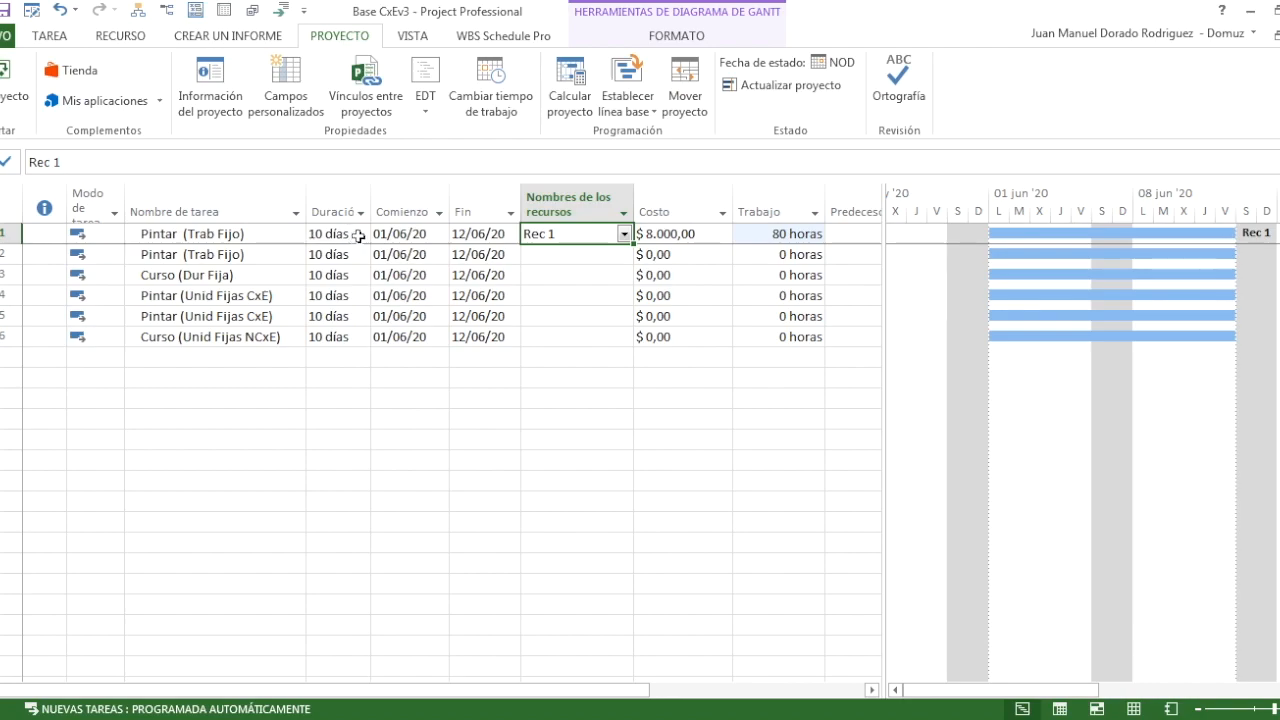
Step: Assign Rec 3 and Rec 4 together to the second "Pintar (Trab Fijo)" task and check its duration
{"action": "left_click", "coordinate": [538, 256]}
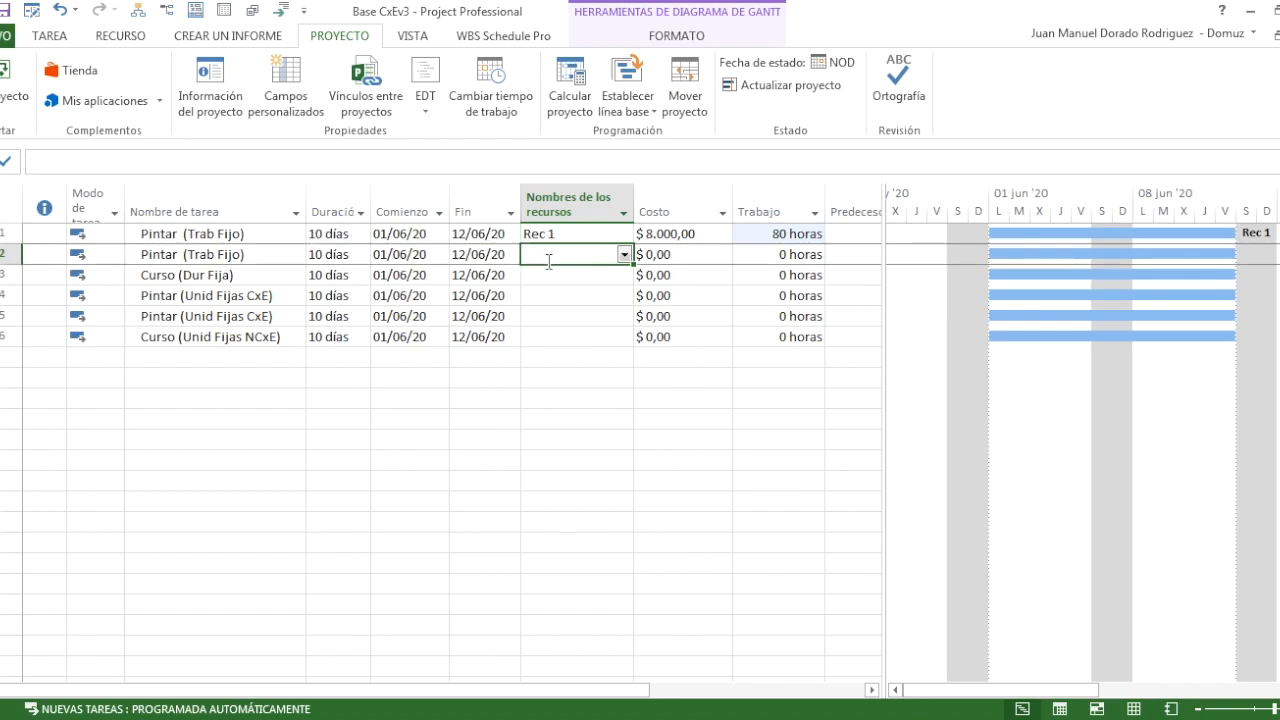
{"action": "left_click", "coordinate": [624, 254]}
{"action": "left_click", "coordinate": [550, 273]}
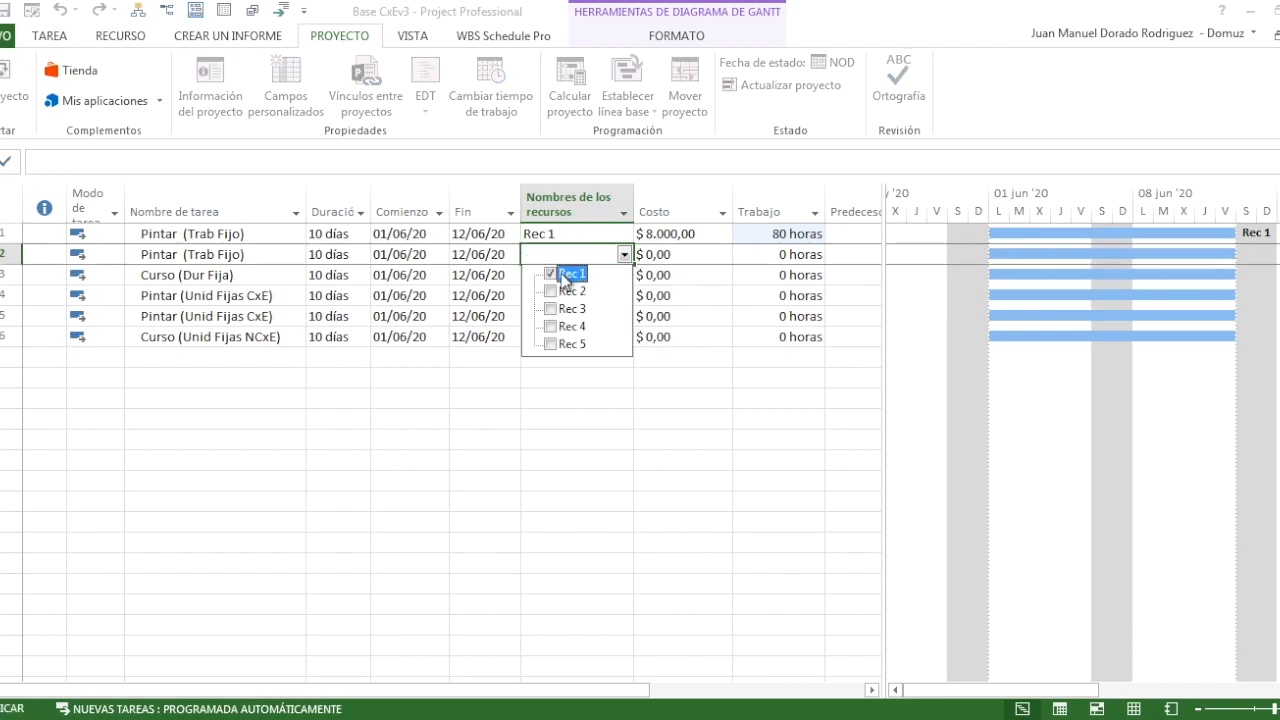
{"action": "left_click", "coordinate": [550, 273]}
{"action": "left_click", "coordinate": [550, 309]}
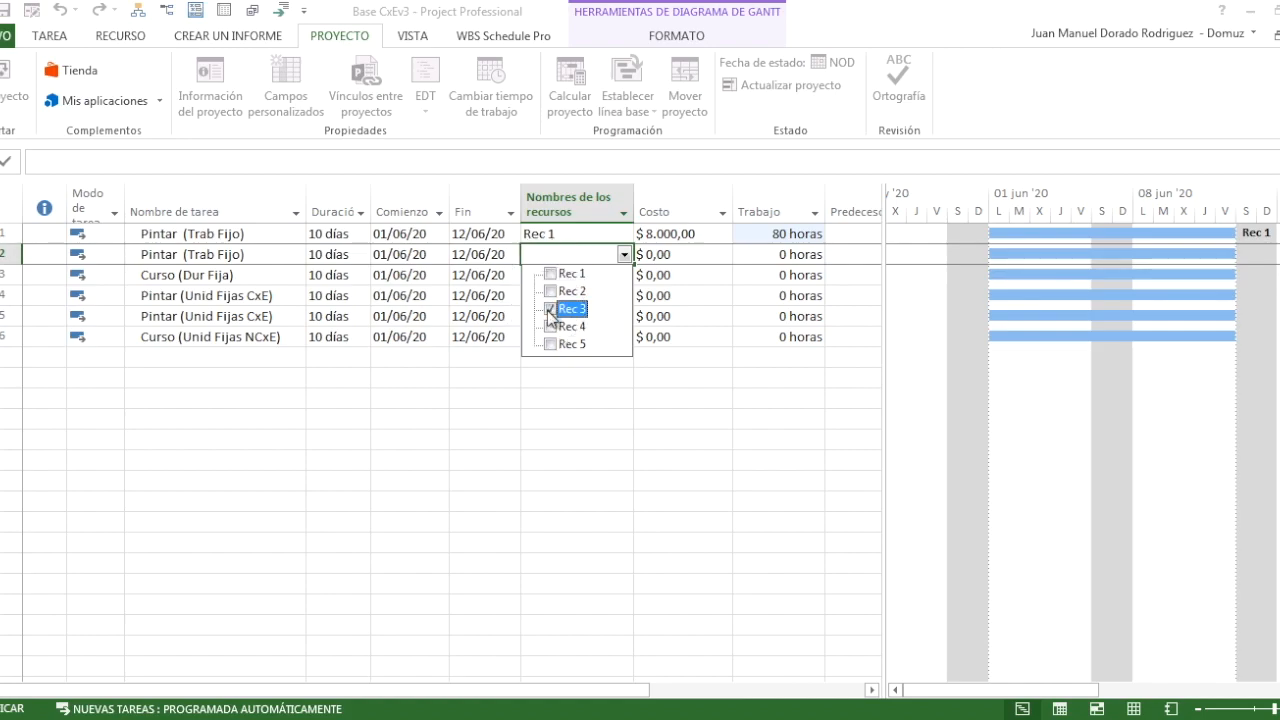
{"action": "left_click", "coordinate": [550, 327]}
{"action": "key", "text": "Return"}
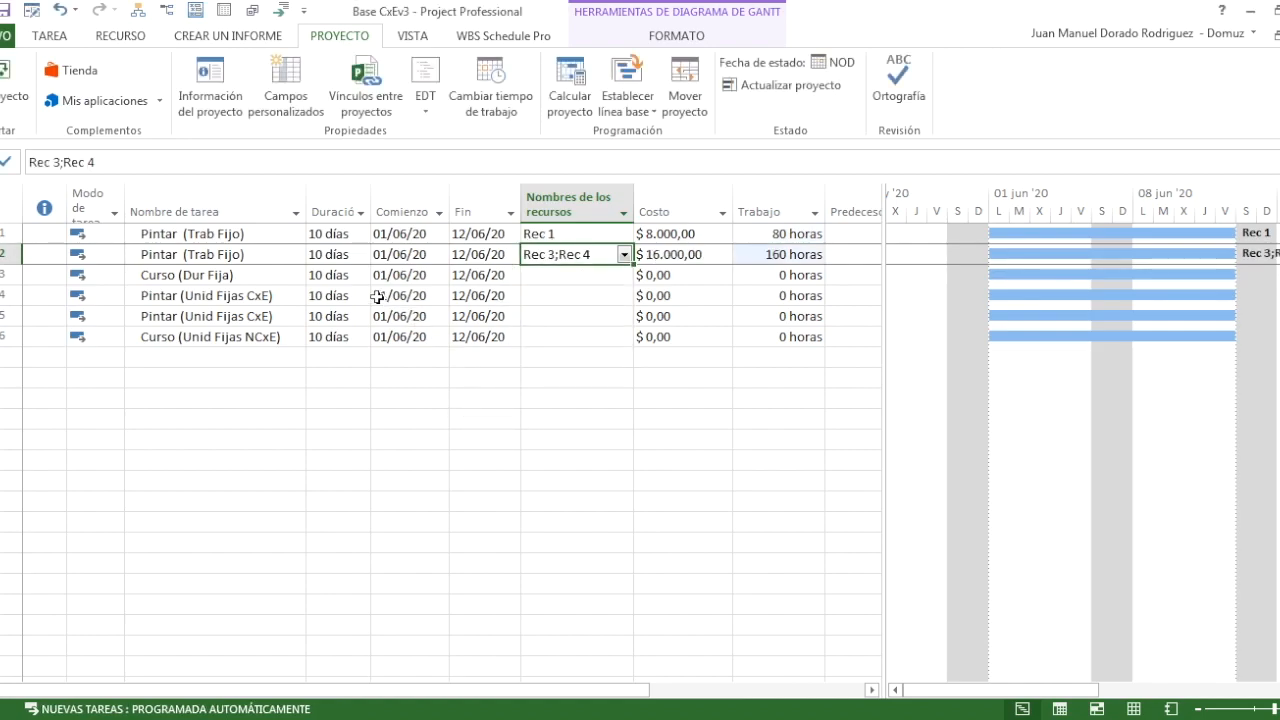
{"action": "left_click", "coordinate": [348, 254]}
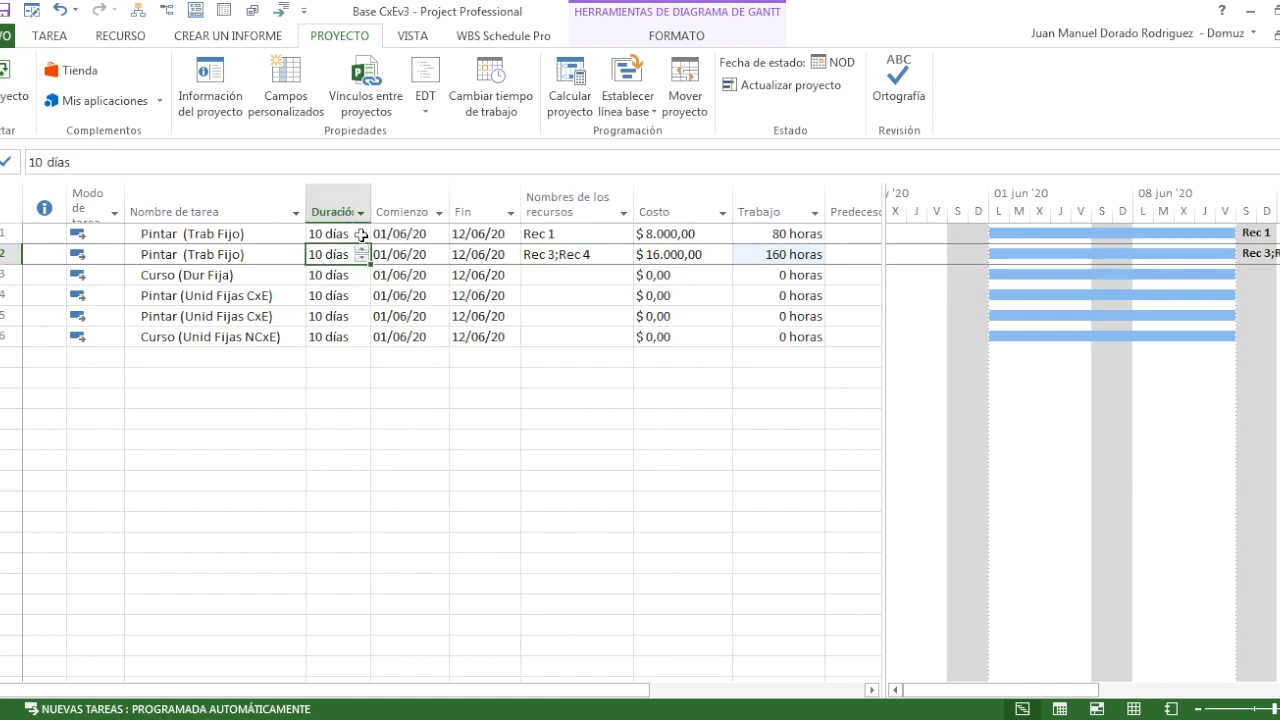
Step: Add Rec 2 alongside Rec 1 on the first "Pintar (Trab Fijo)" task
{"action": "left_click", "coordinate": [571, 233]}
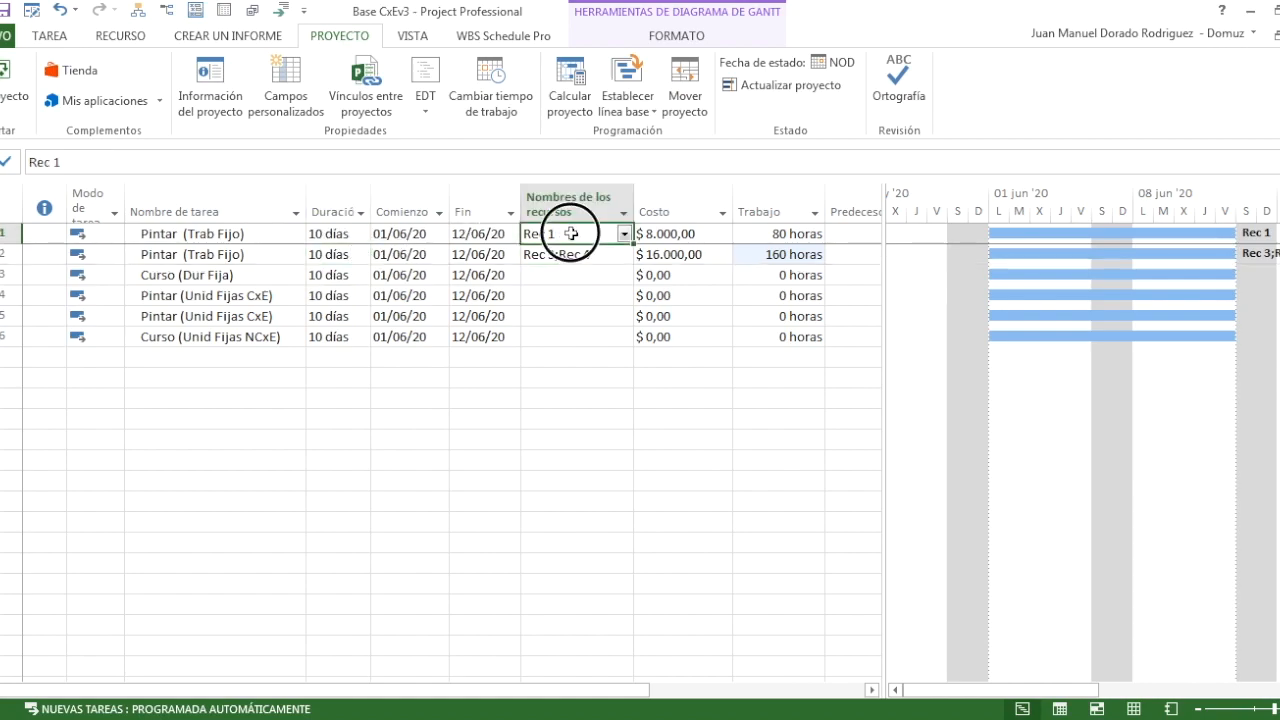
{"action": "left_click", "coordinate": [625, 237]}
{"action": "left_click", "coordinate": [551, 271]}
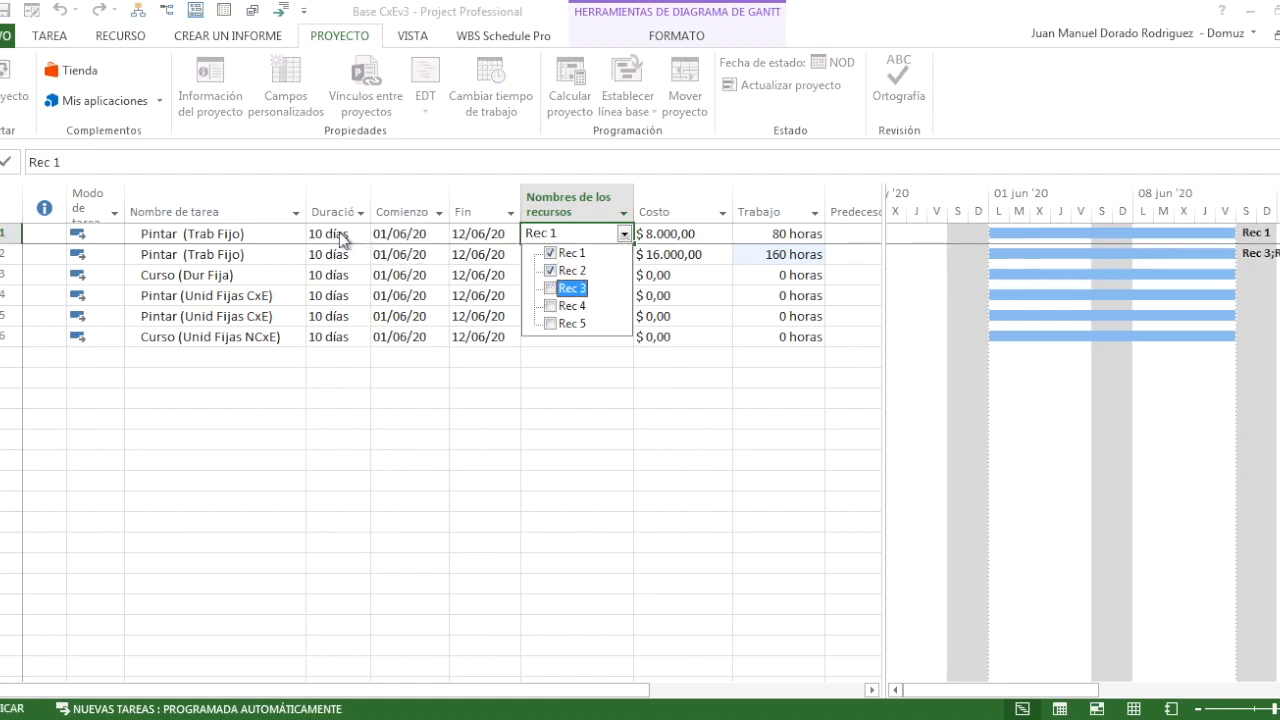
{"action": "left_click", "coordinate": [350, 422]}
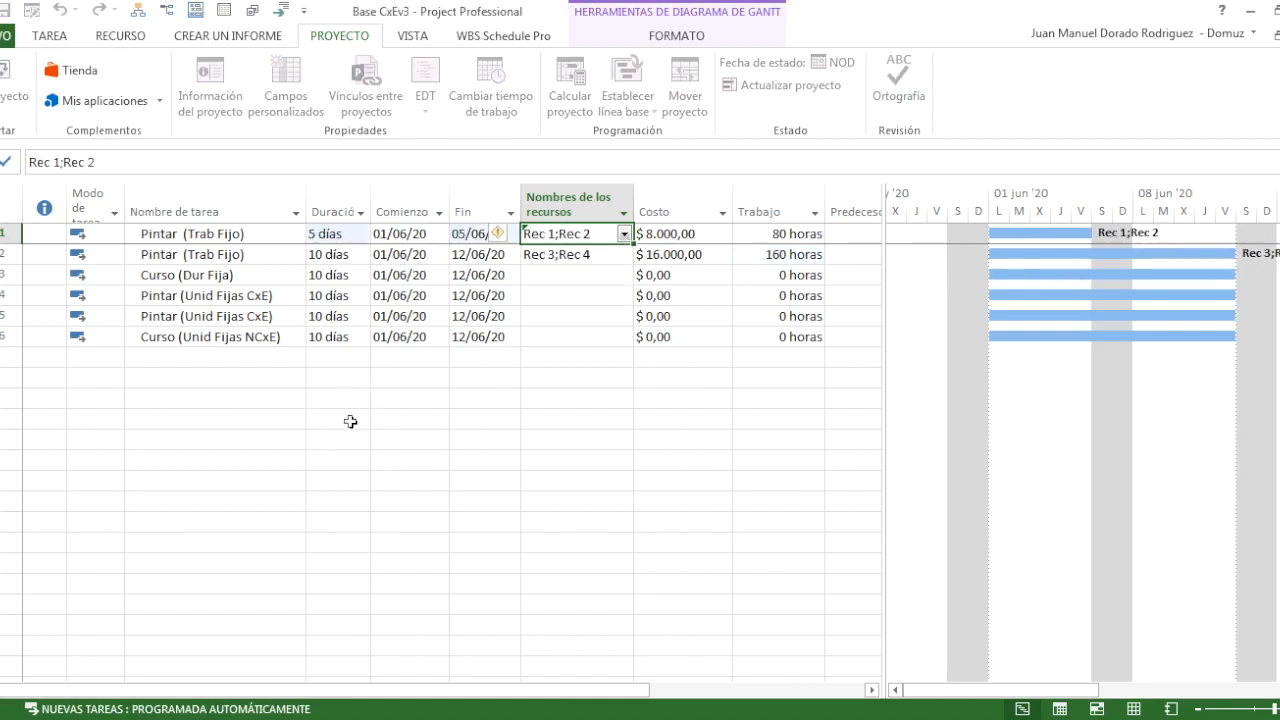
Step: Add Rec 5 to the resources already assigned to the second "Pintar (Trab Fijo)" task
{"action": "left_click", "coordinate": [562, 256]}
{"action": "left_click", "coordinate": [625, 256]}
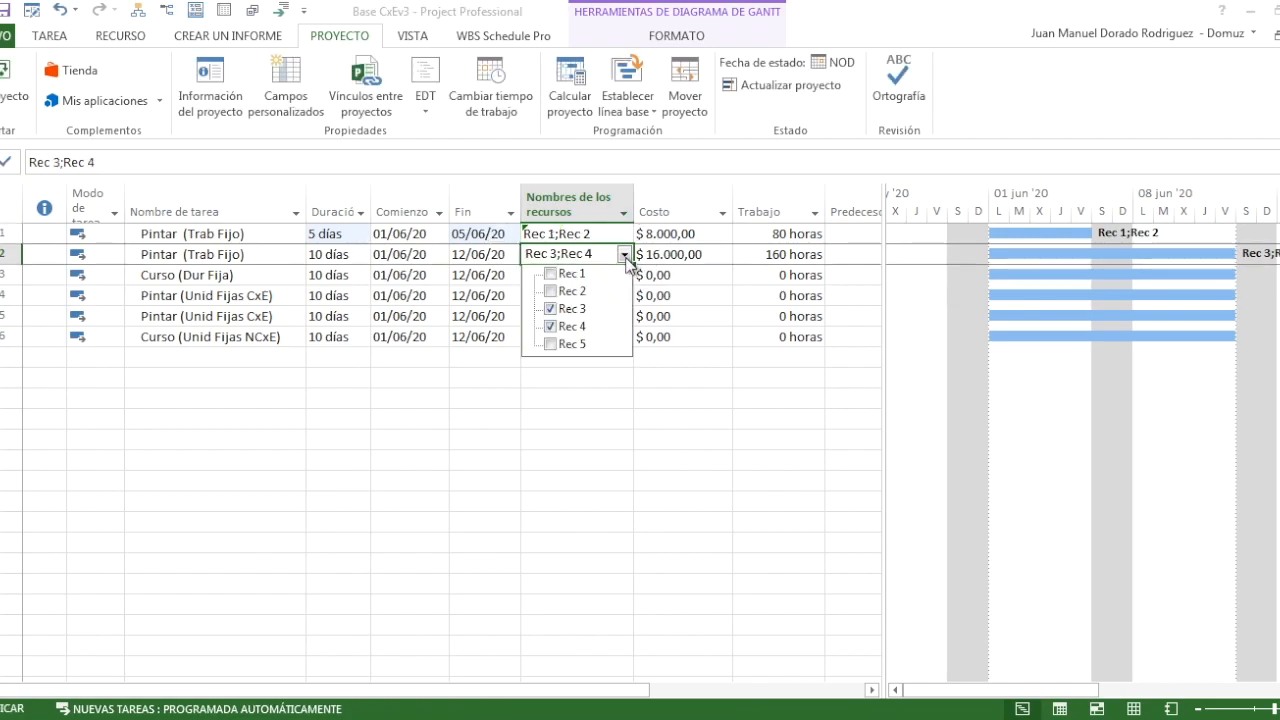
{"action": "left_click", "coordinate": [553, 344]}
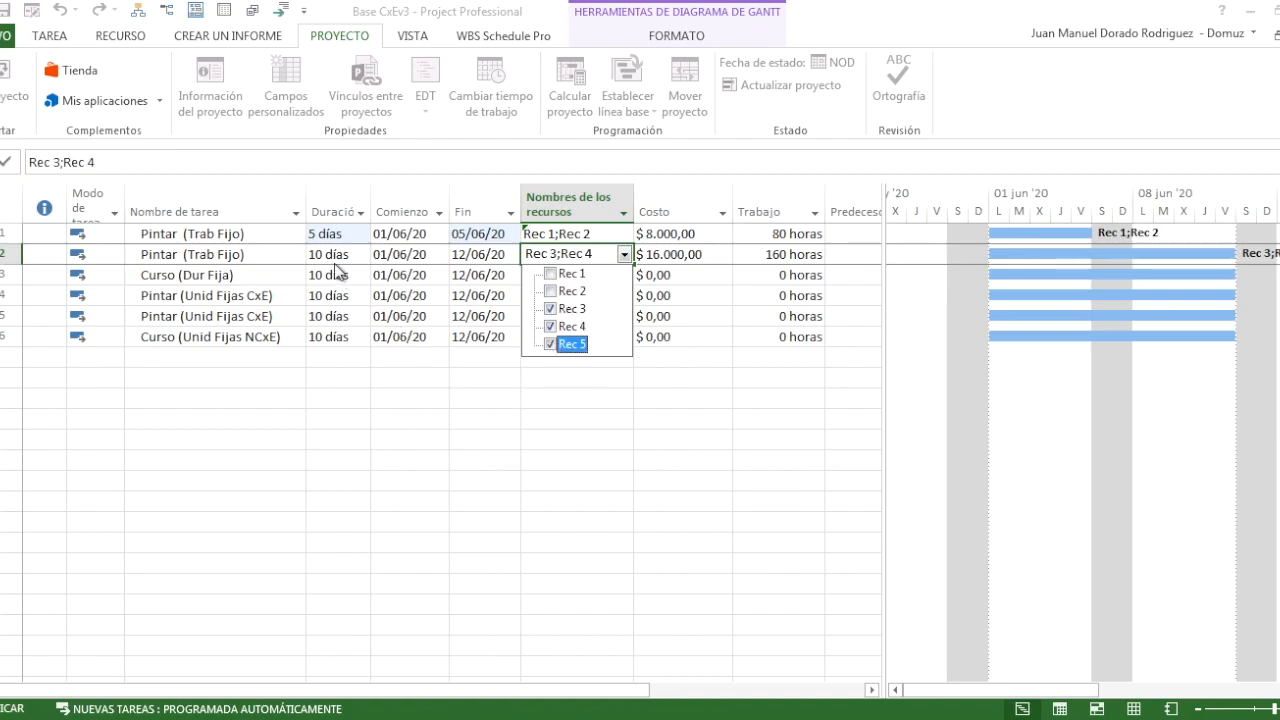
{"action": "left_click", "coordinate": [423, 388]}
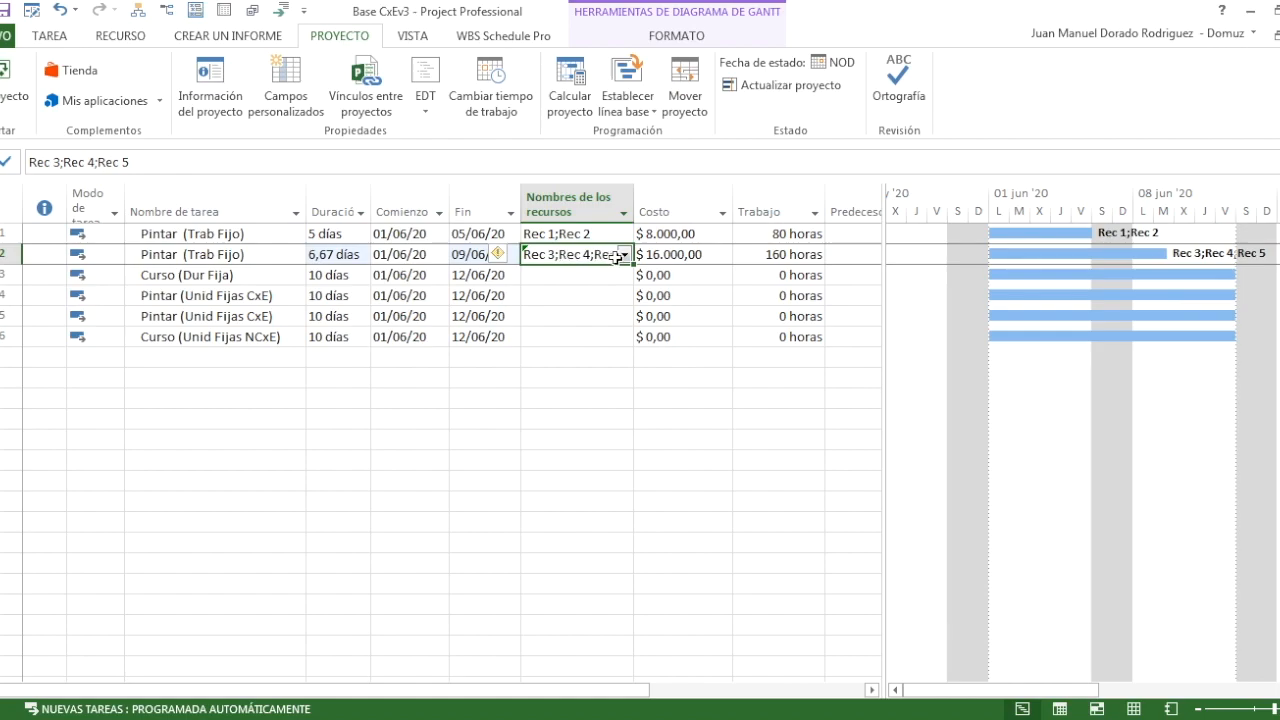
{"action": "left_click", "coordinate": [562, 401]}
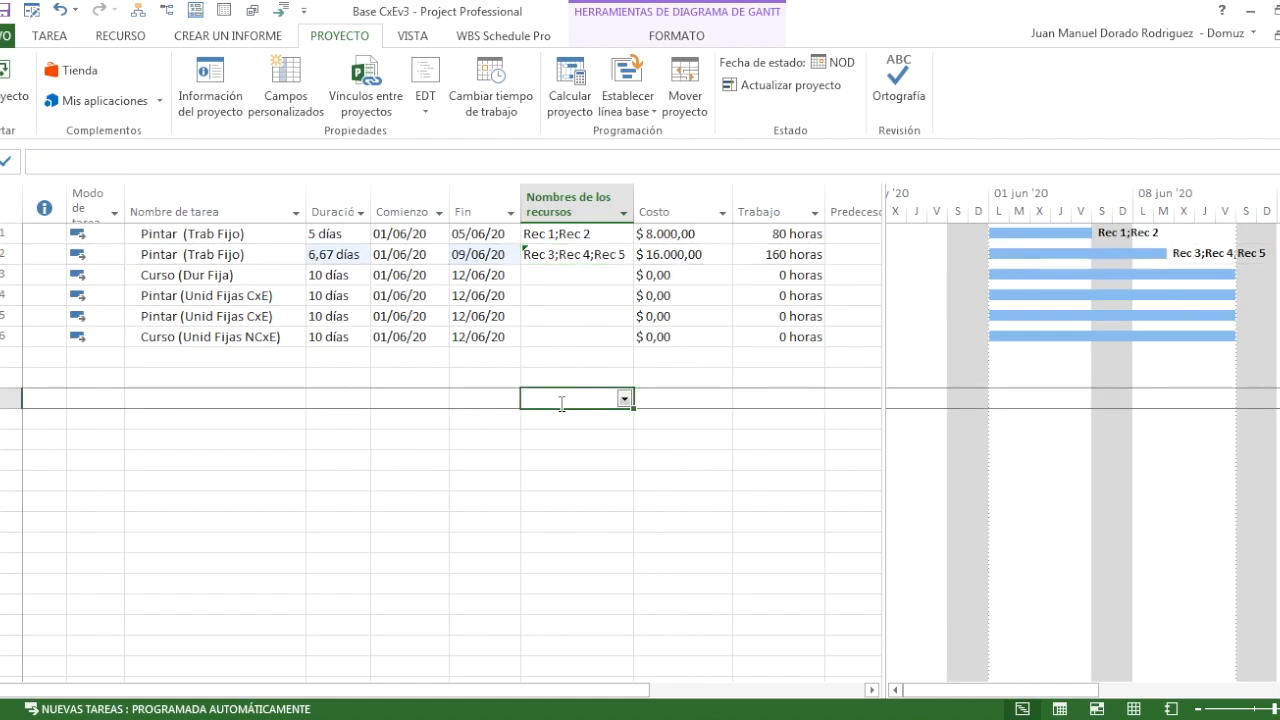
Step: Undo the additions of Rec 5 and Rec 2 to the two "Pintar (Trab Fijo)" tasks
{"action": "key", "text": "ctrl+z"}
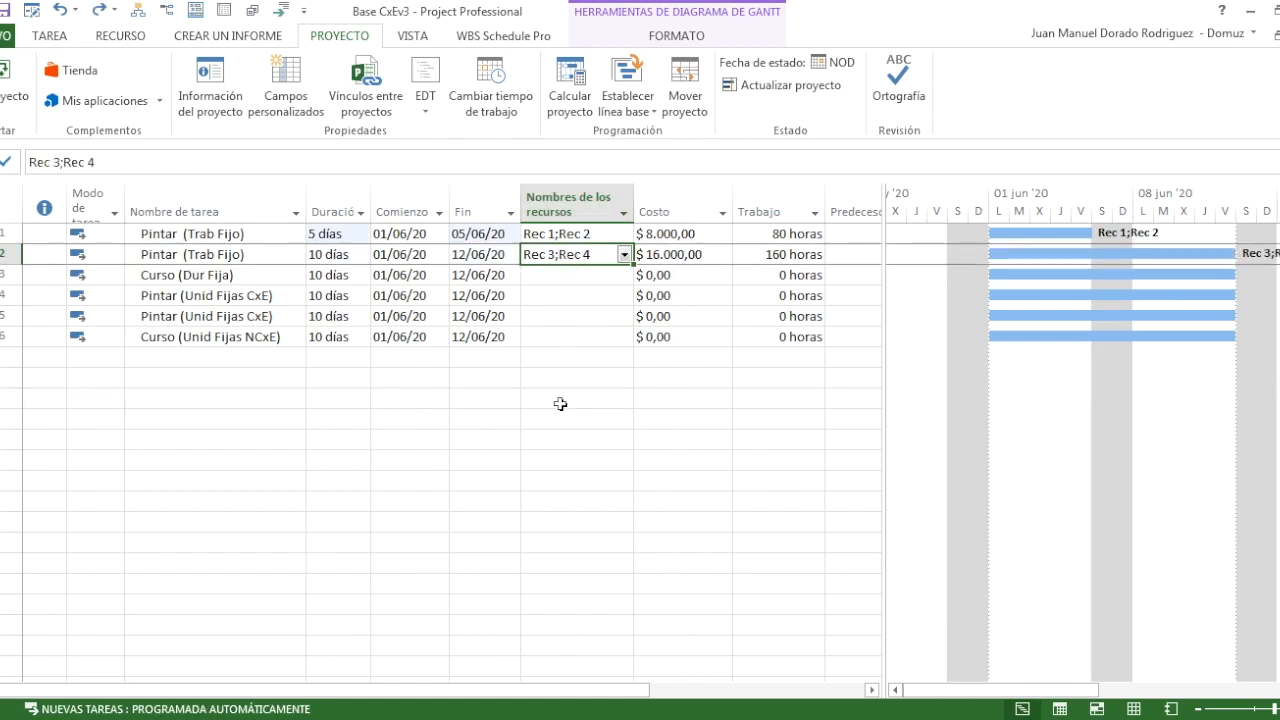
{"action": "key", "text": "ctrl+z"}
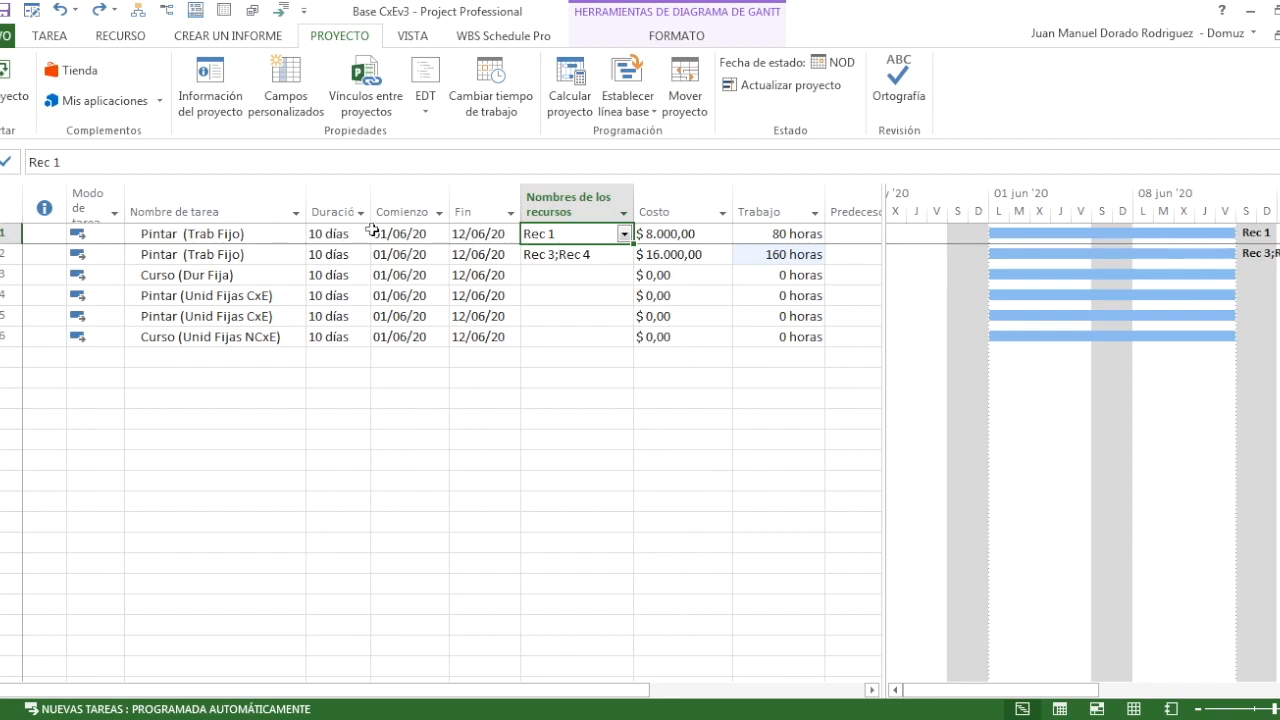
Step: Try adding Rec 2 to the first "Pintar (Trab Fijo)" task by increasing the work and keeping the same duration, and undo it
{"action": "left_click", "coordinate": [624, 233]}
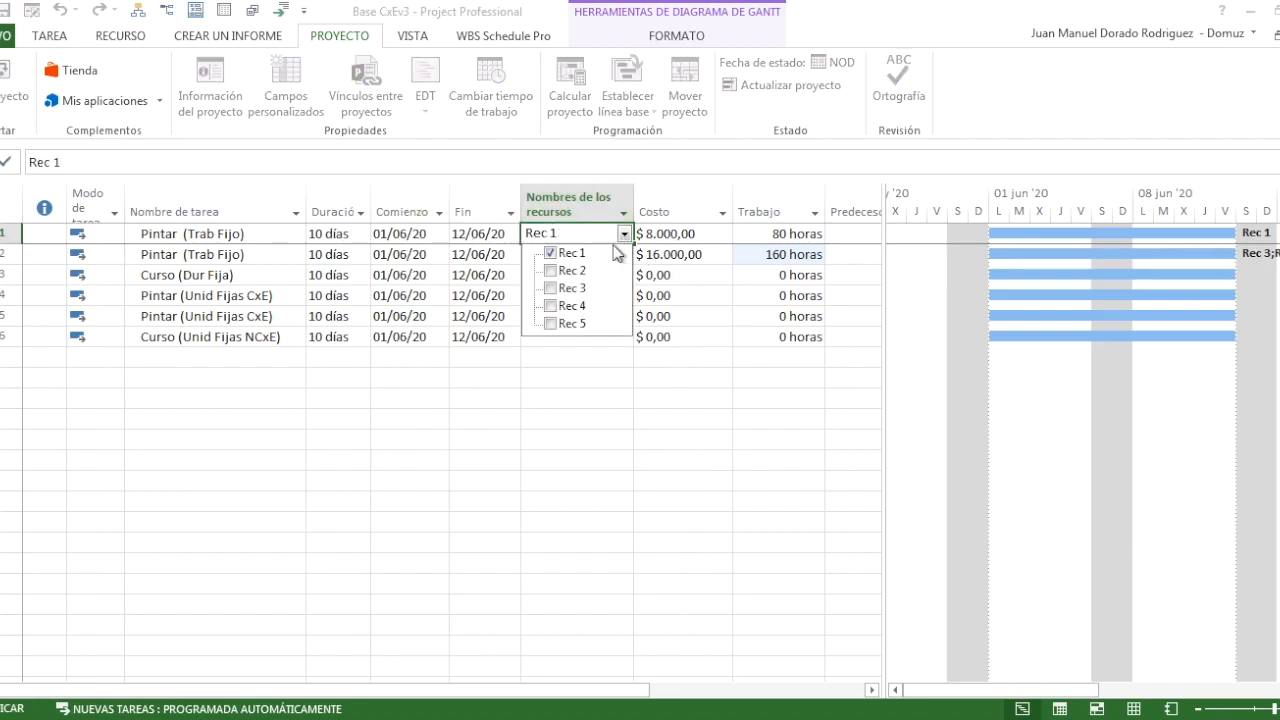
{"action": "left_click", "coordinate": [550, 271]}
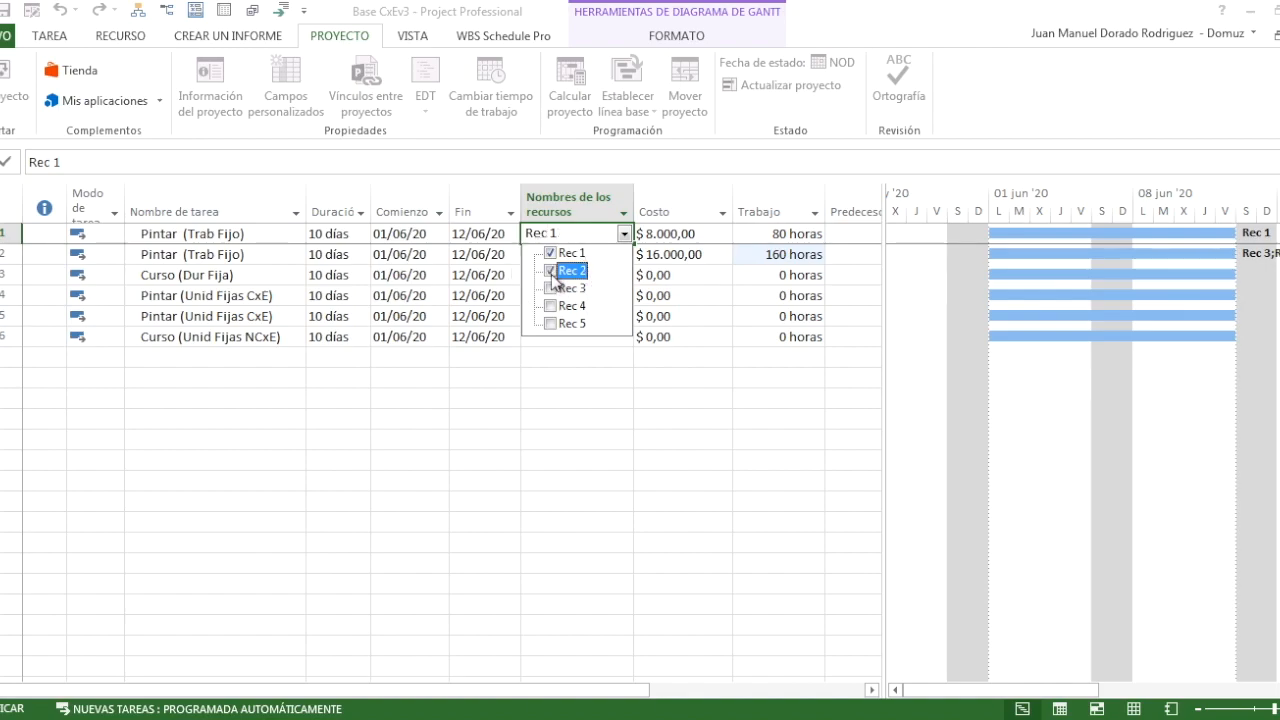
{"action": "left_click", "coordinate": [519, 391]}
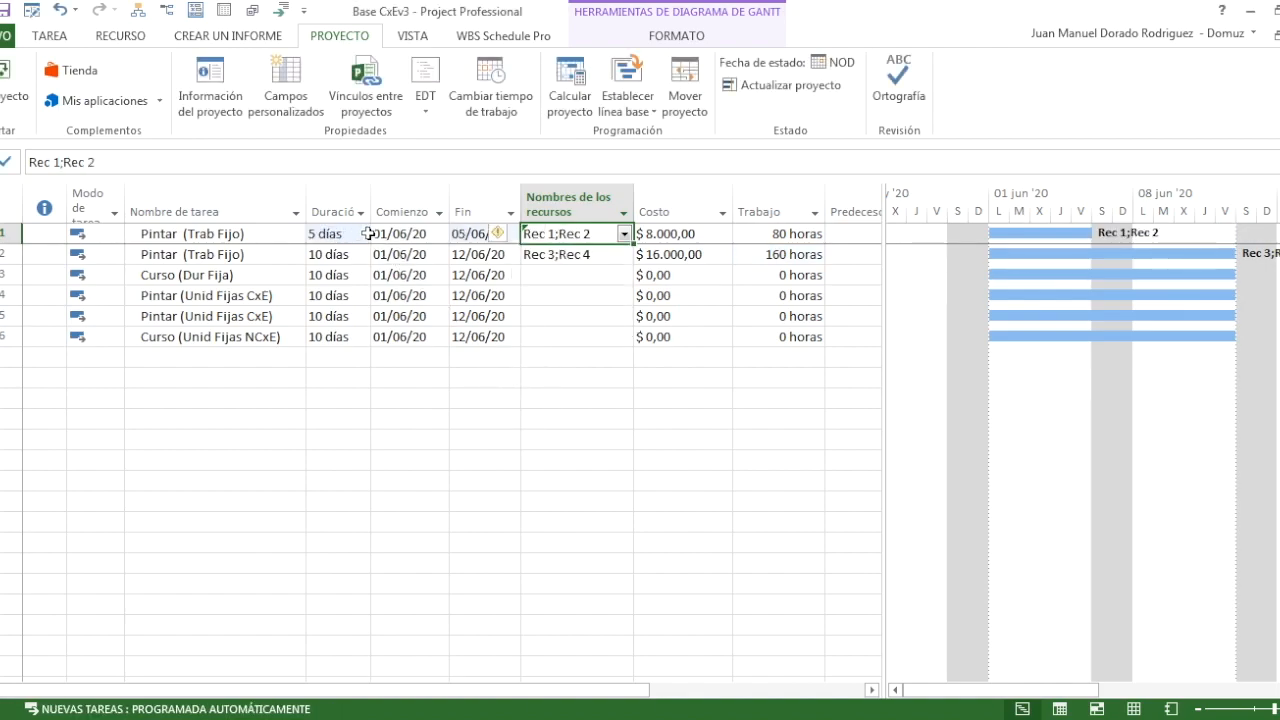
{"action": "left_click", "coordinate": [514, 238]}
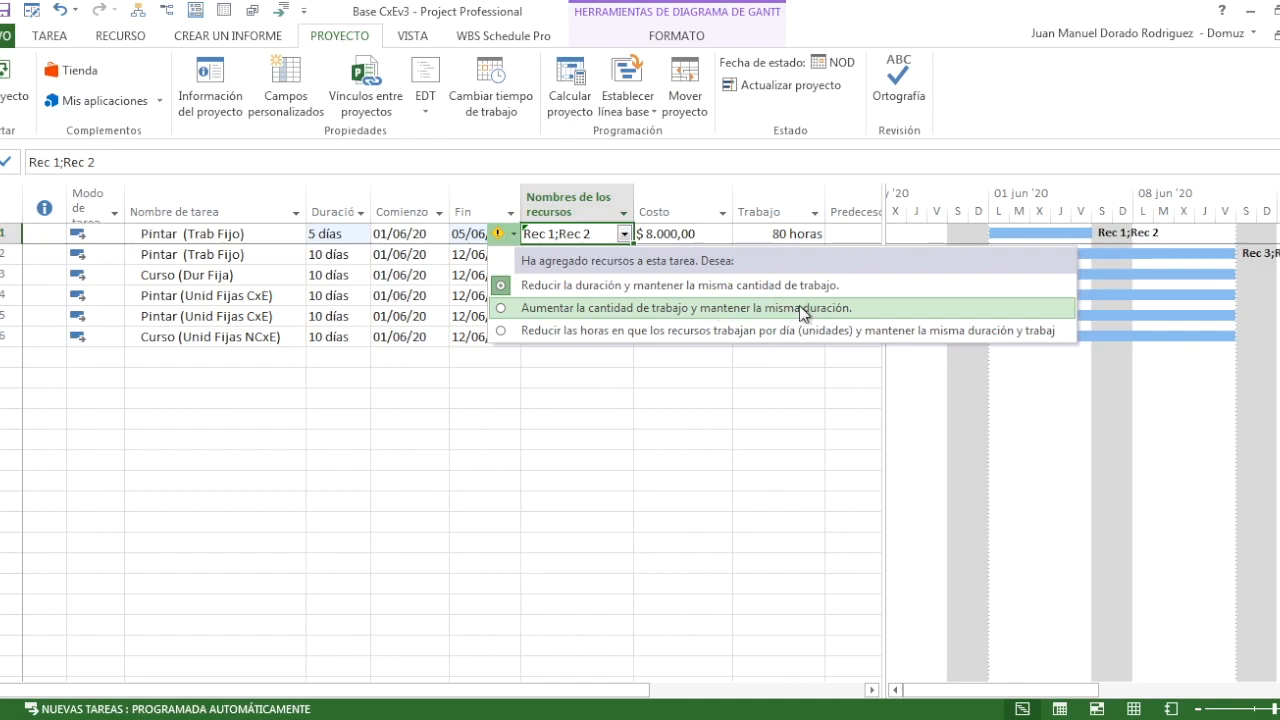
{"action": "left_click", "coordinate": [501, 308]}
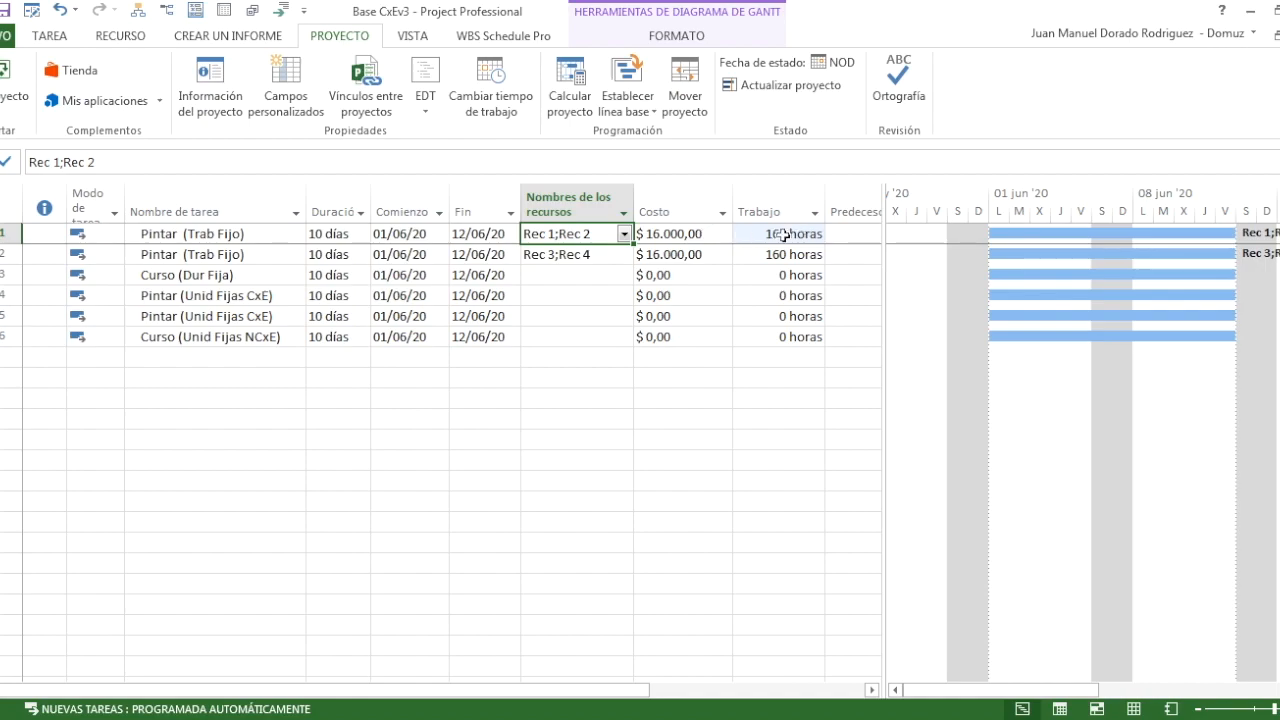
{"action": "key", "text": "ctrl+z"}
Step: Add Rec 2 to the first "Pintar (Trab Fijo)" task, reducing the resources' hours per day while keeping the same duration and work
{"action": "left_click", "coordinate": [624, 233]}
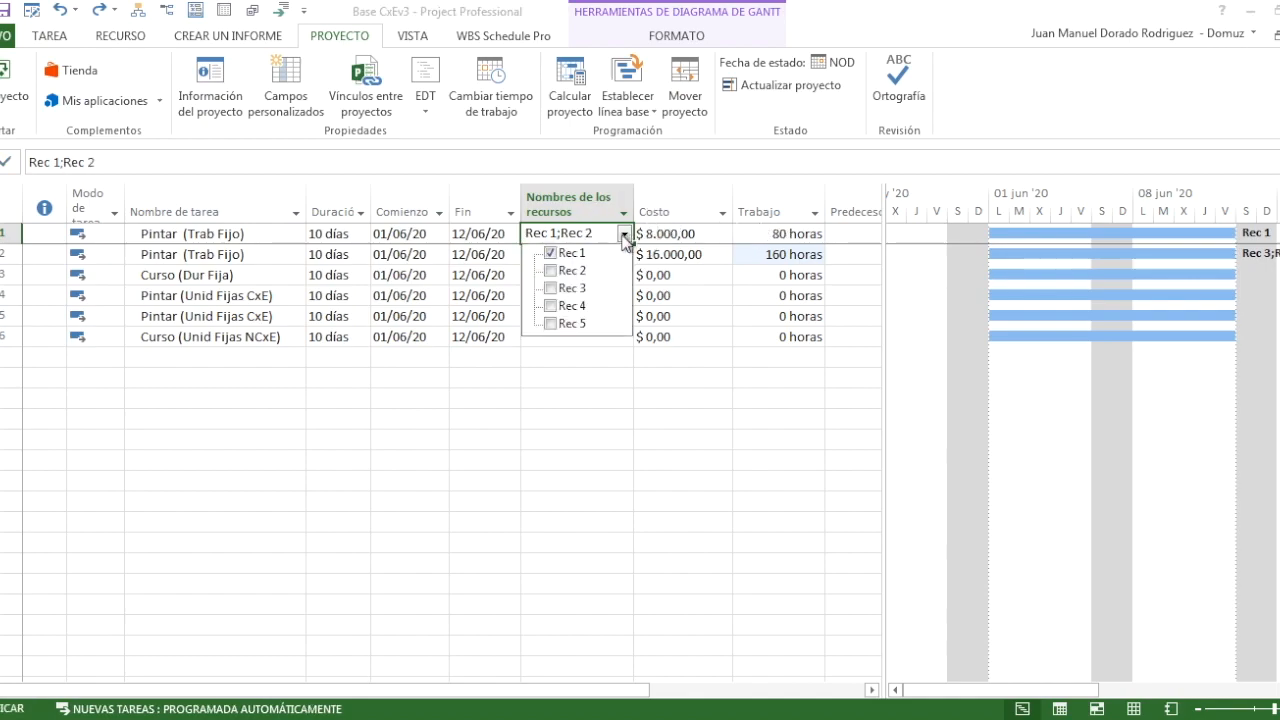
{"action": "left_click", "coordinate": [570, 272]}
{"action": "left_click", "coordinate": [551, 394]}
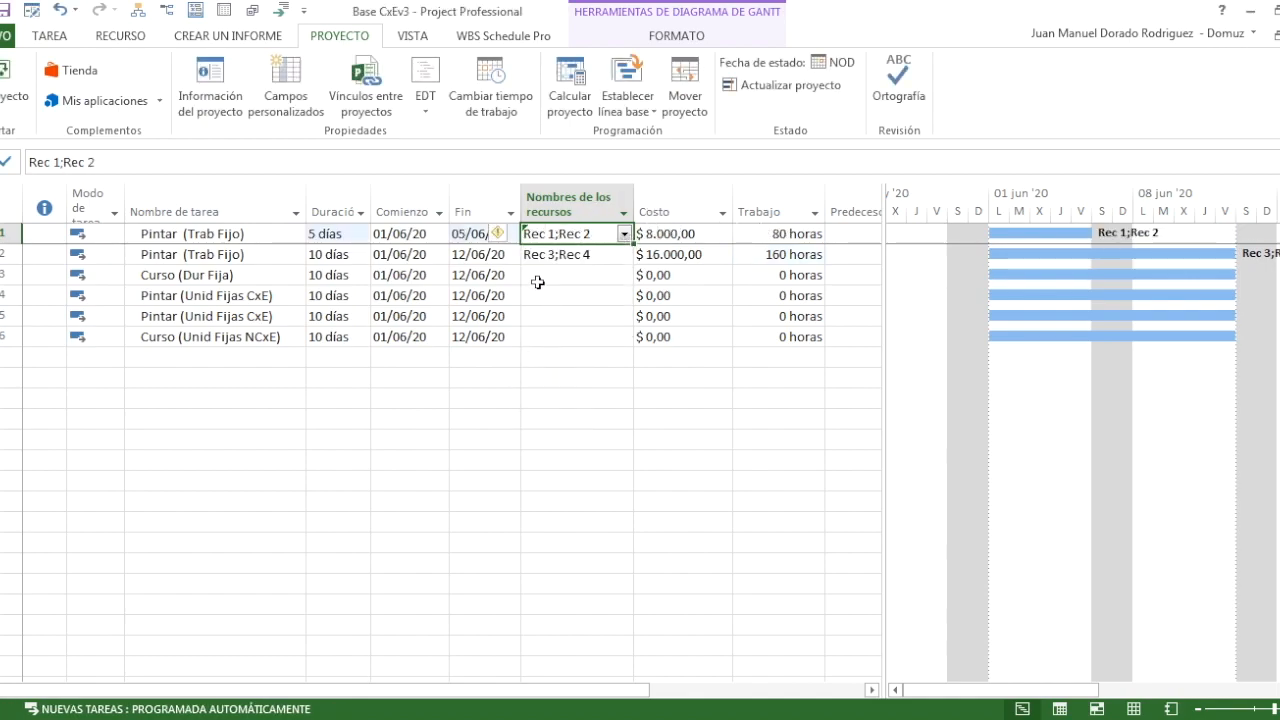
{"action": "left_click", "coordinate": [511, 236]}
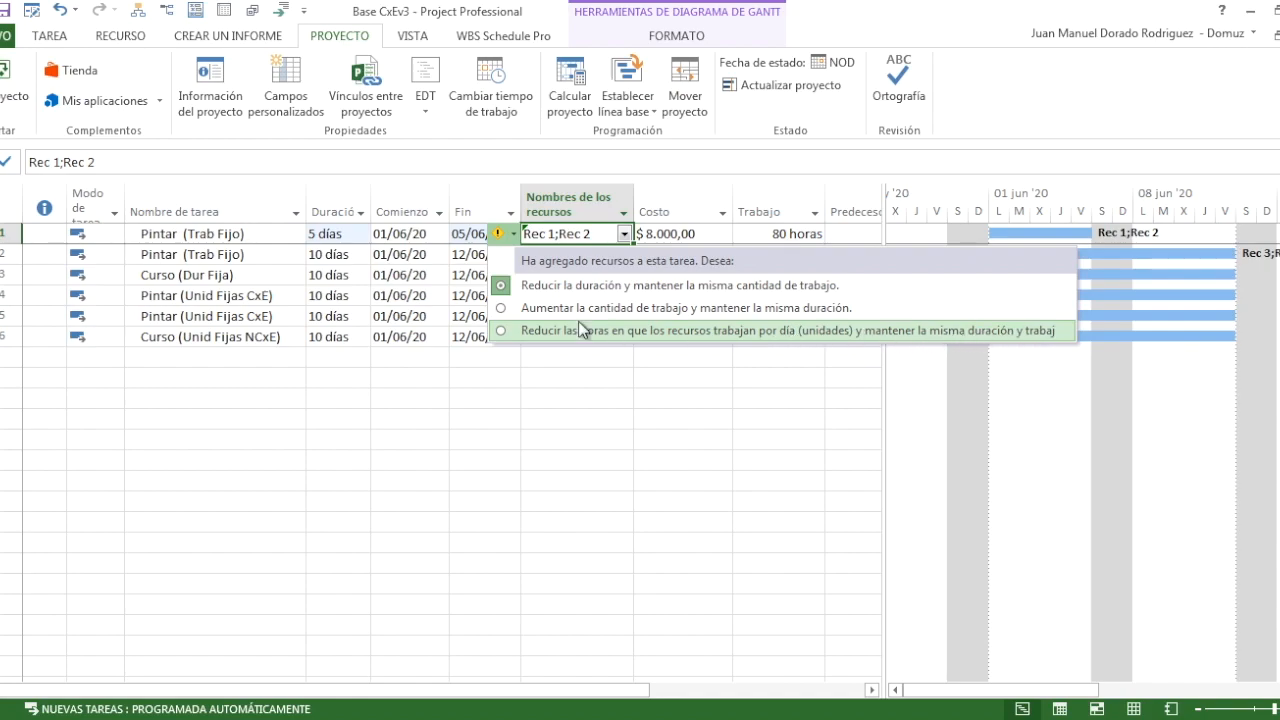
{"action": "left_click", "coordinate": [502, 330]}
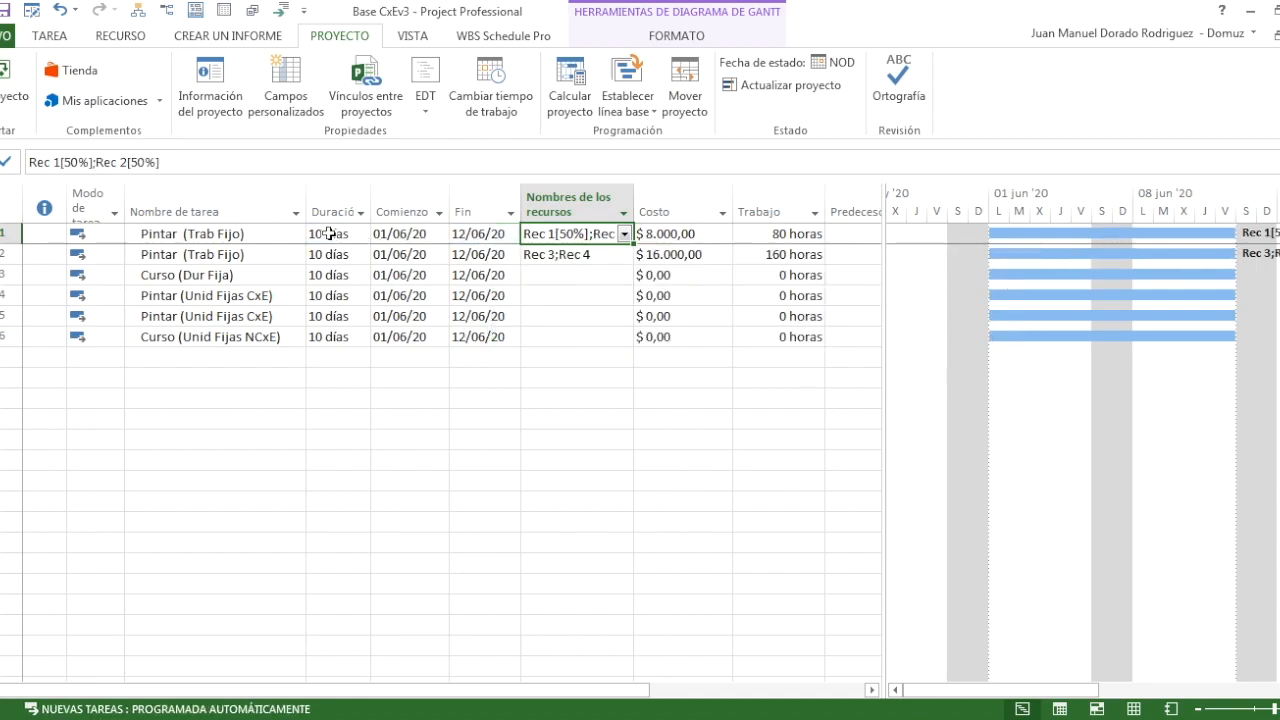
Step: Check the first "Pintar (Trab Fijo)" task's duration and work, and the units and cost of its resources in the task information
{"action": "left_click", "coordinate": [330, 234]}
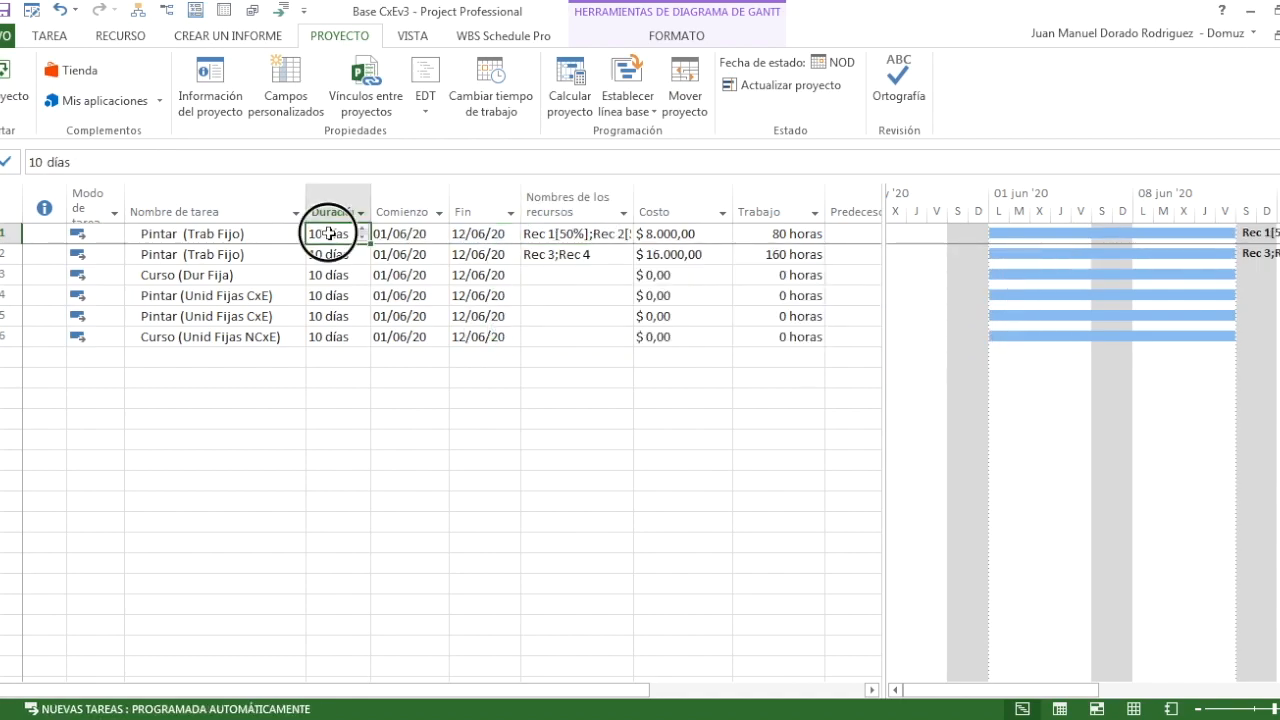
{"action": "left_click", "coordinate": [778, 234]}
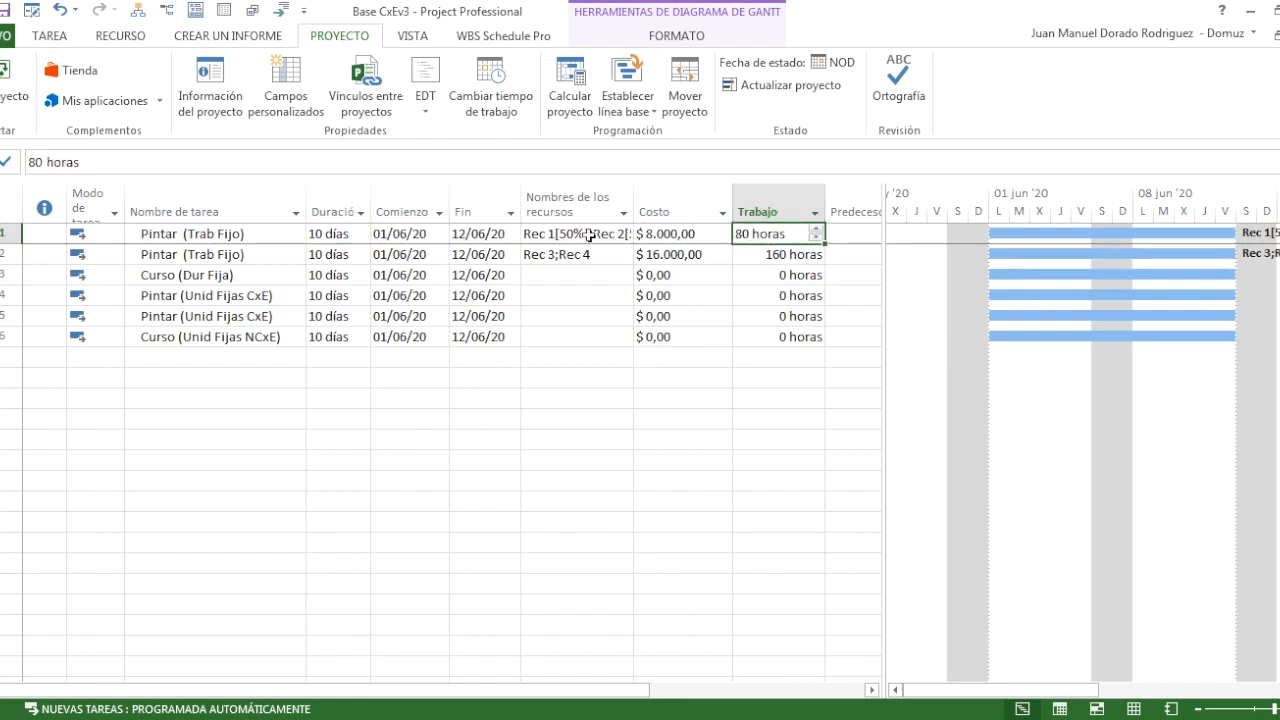
{"action": "left_click", "coordinate": [261, 233]}
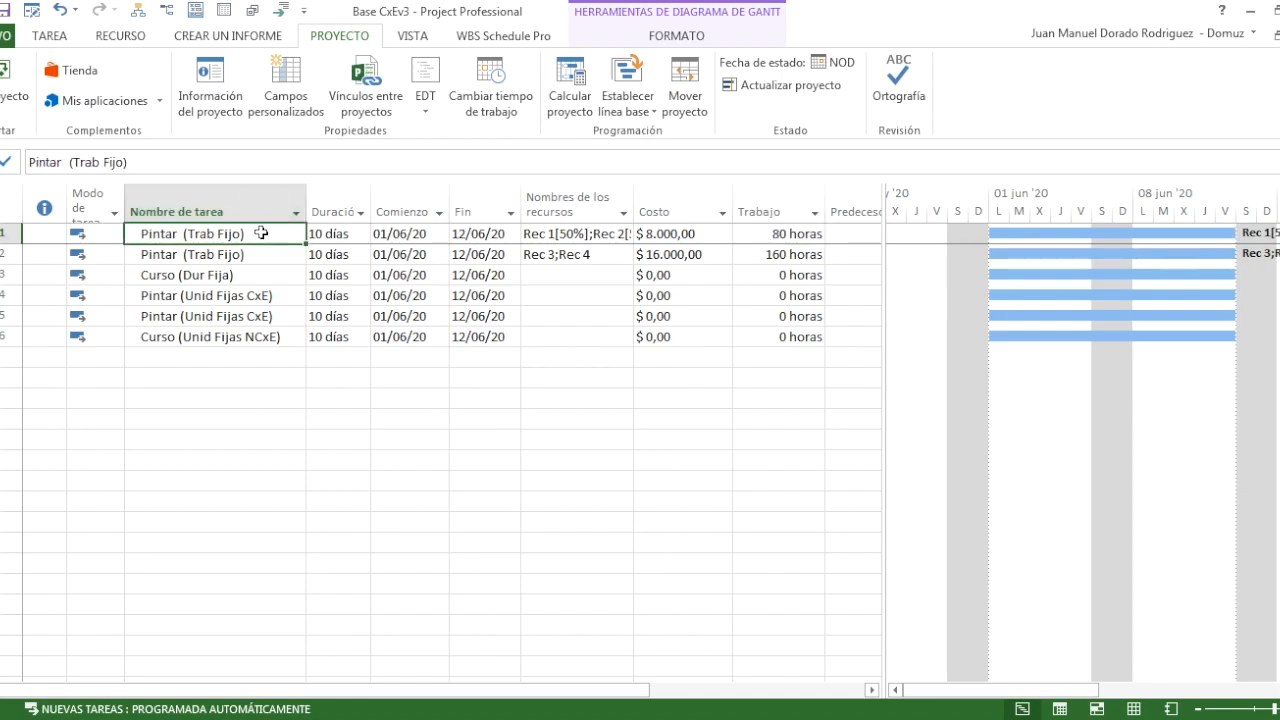
{"action": "double_click", "coordinate": [261, 233]}
{"action": "left_click", "coordinate": [471, 207]}
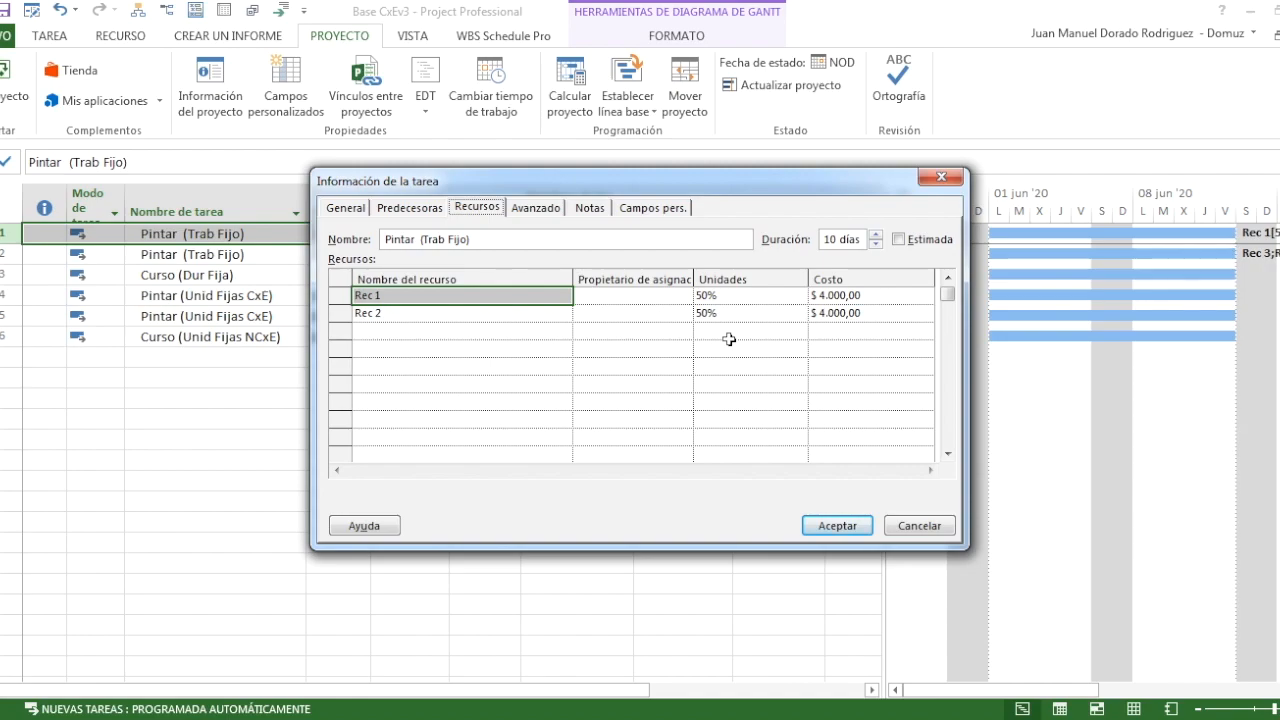
{"action": "left_click", "coordinate": [847, 522]}
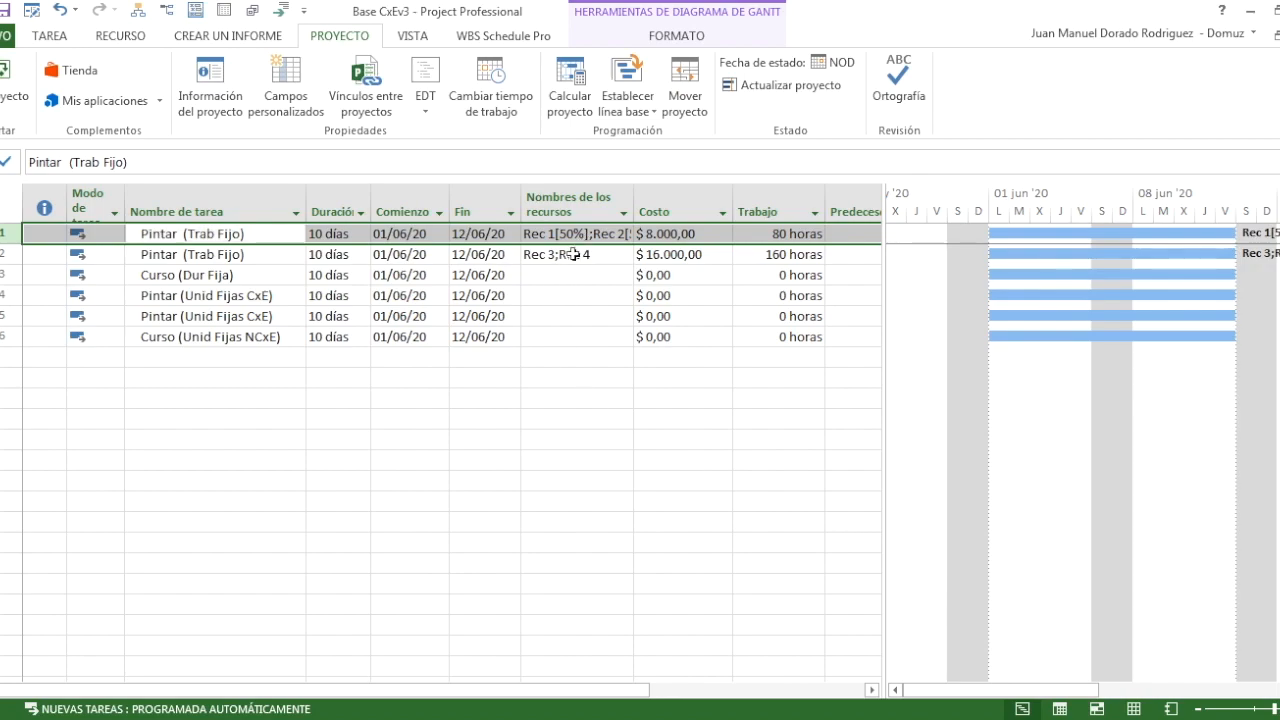
Step: Assign Rec 1 to the "Curso (Dur Fija)" task
{"action": "left_click", "coordinate": [551, 277]}
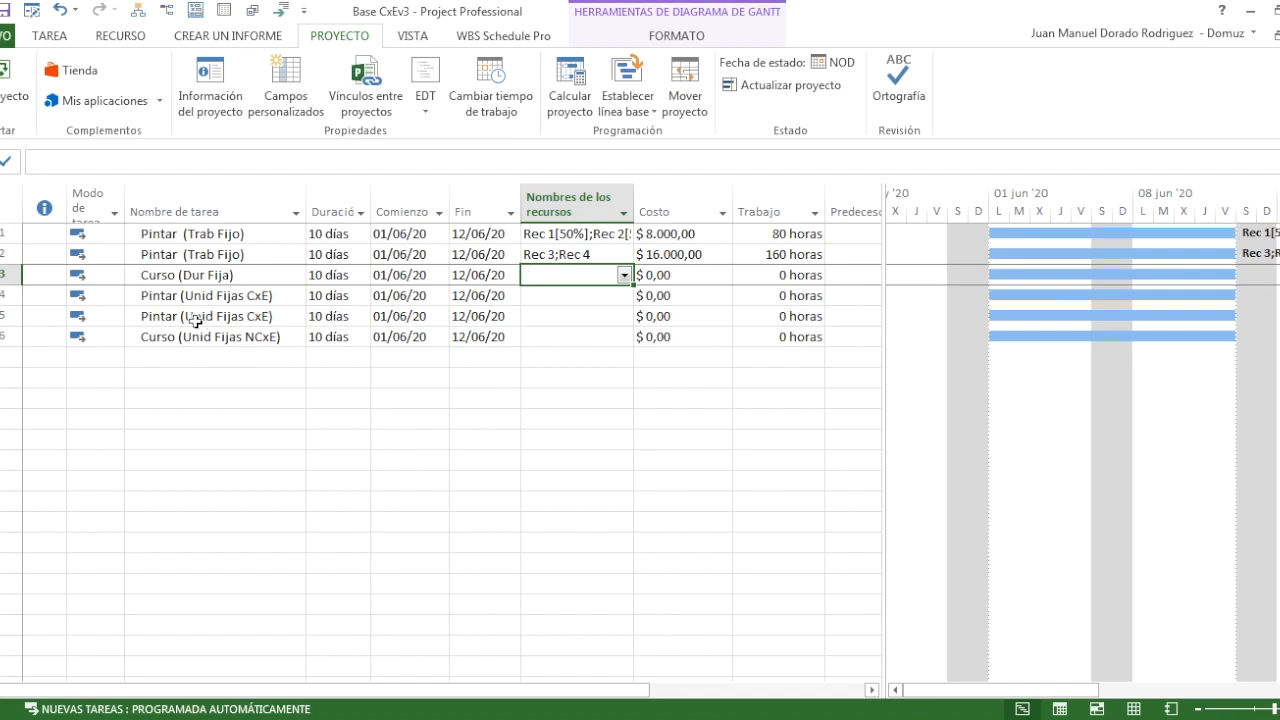
{"action": "left_click", "coordinate": [186, 278]}
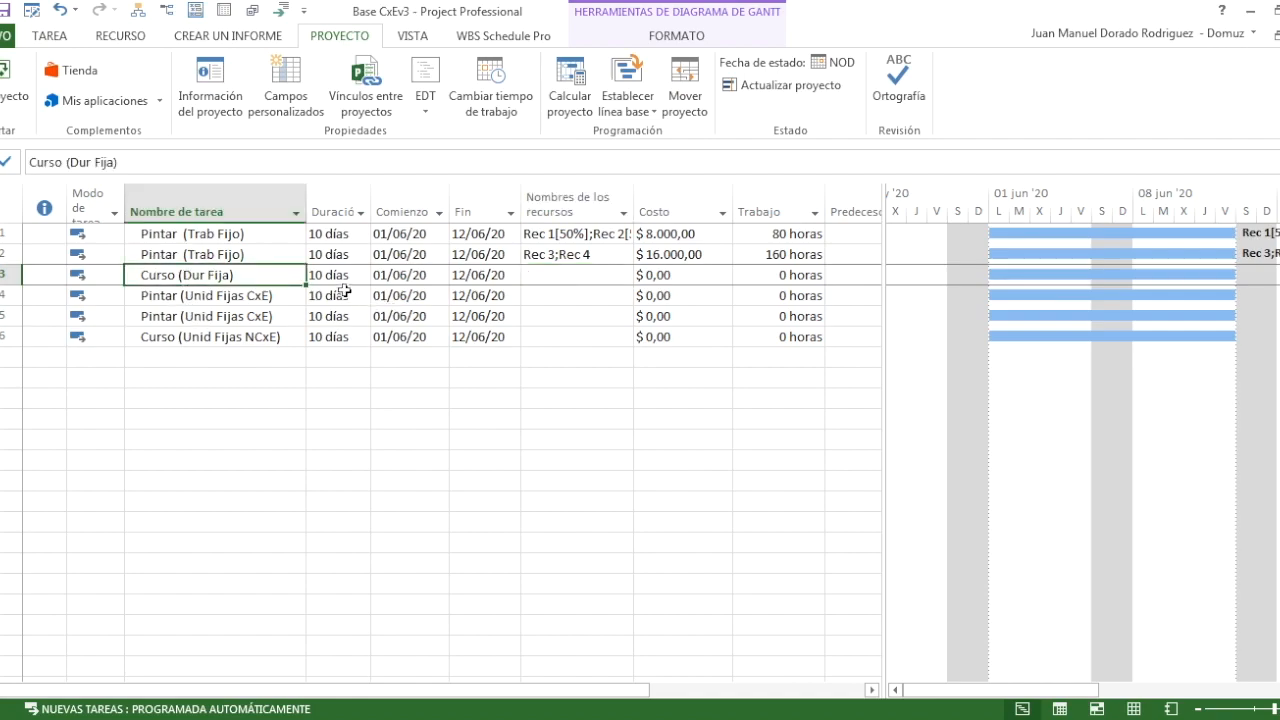
{"action": "left_click", "coordinate": [626, 281]}
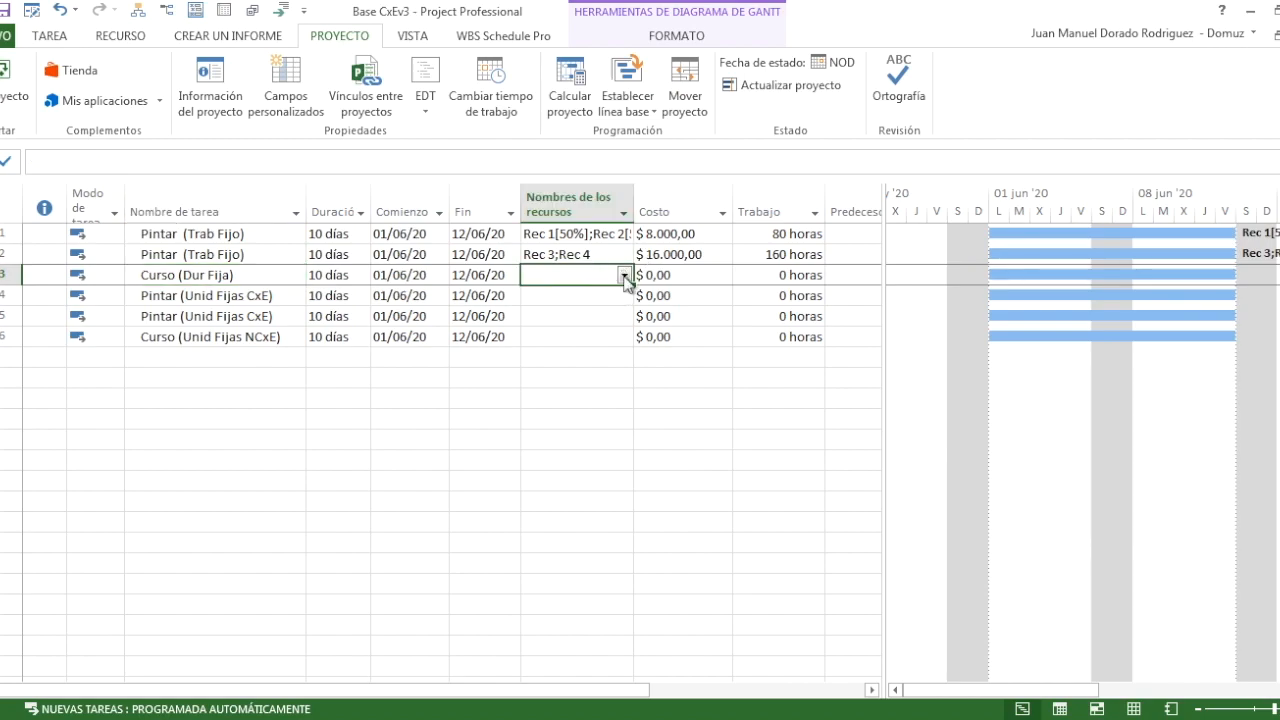
{"action": "left_click", "coordinate": [625, 278]}
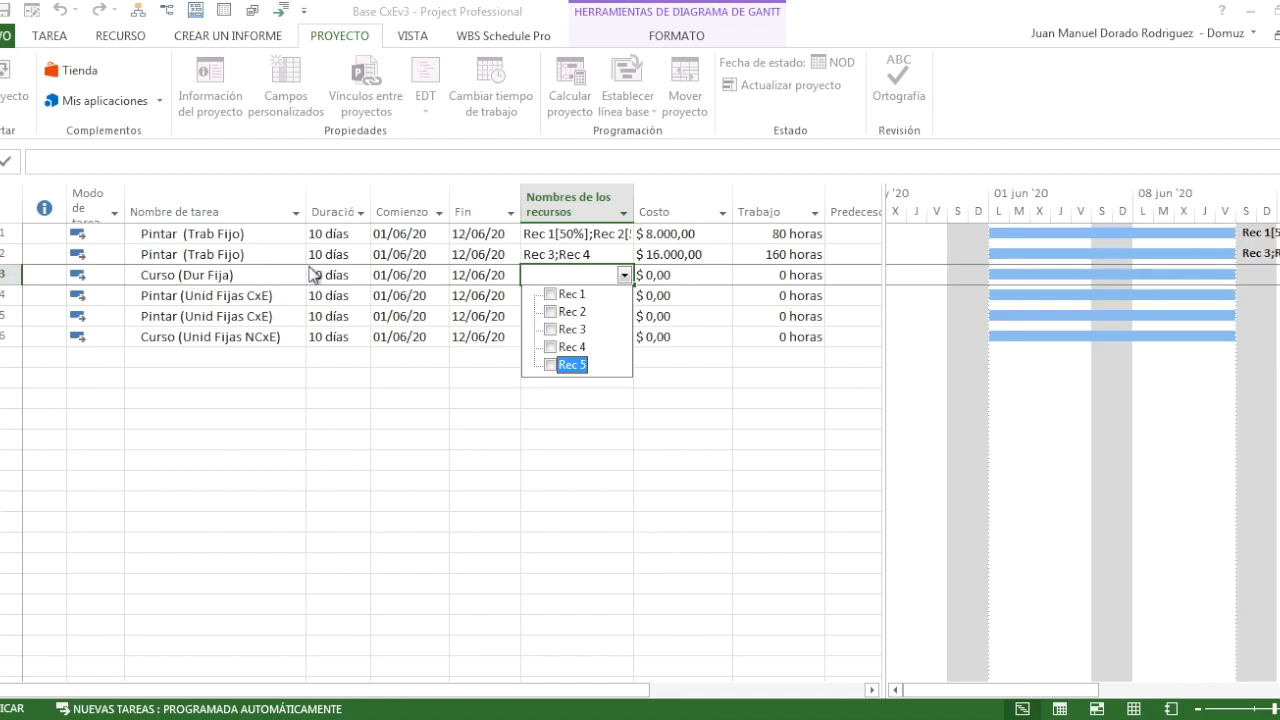
{"action": "left_click", "coordinate": [551, 295]}
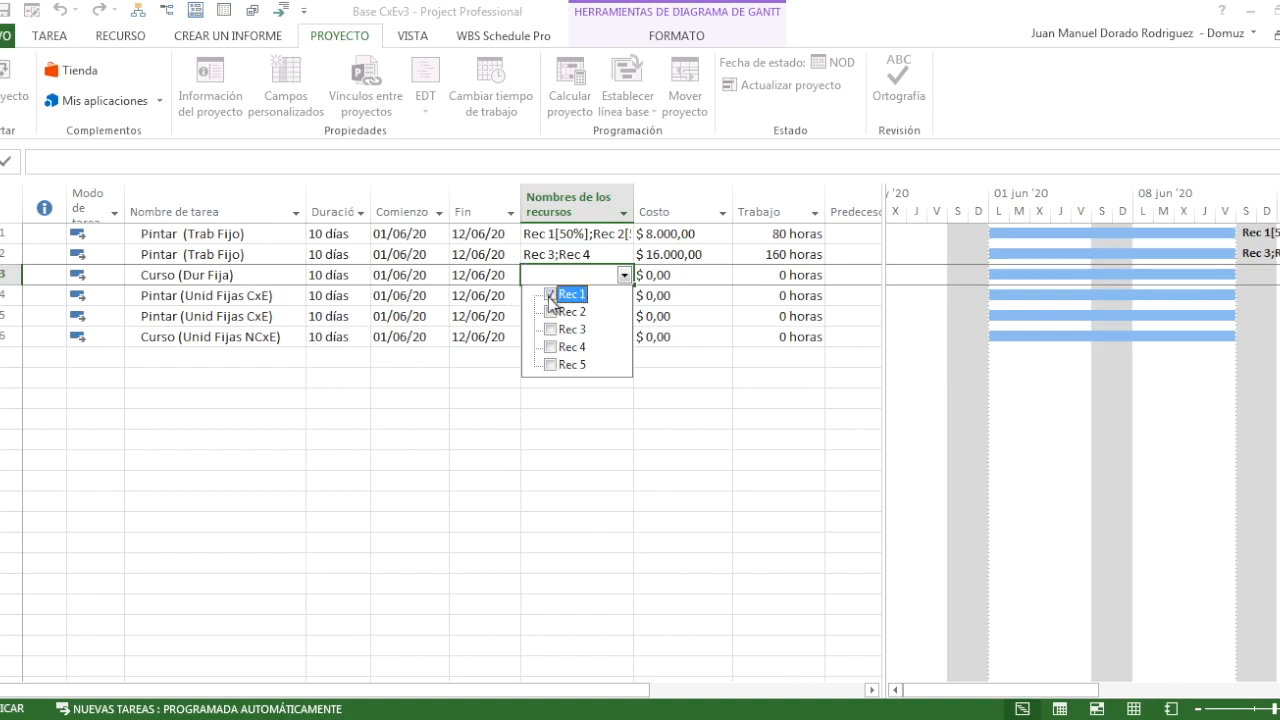
{"action": "left_click", "coordinate": [557, 432]}
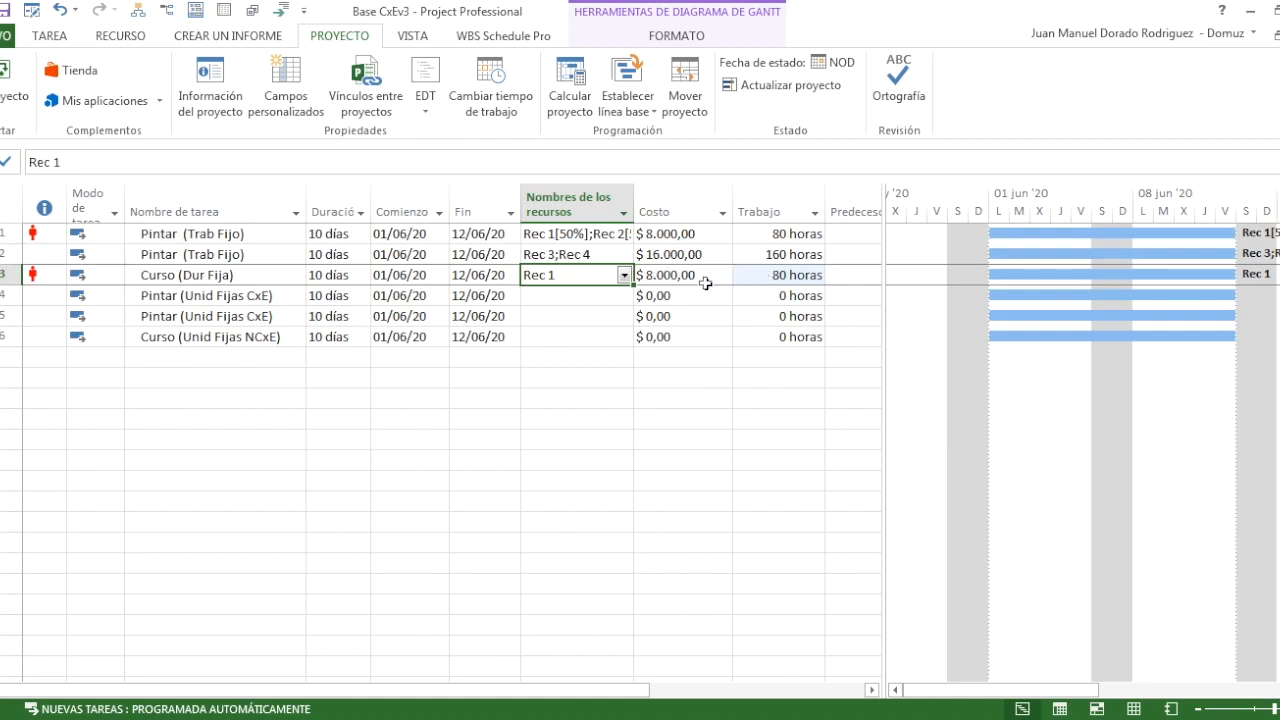
Step: Add Rec 2 alongside Rec 1 on the "Curso (Dur Fija)" task and check its duration
{"action": "left_click", "coordinate": [626, 281]}
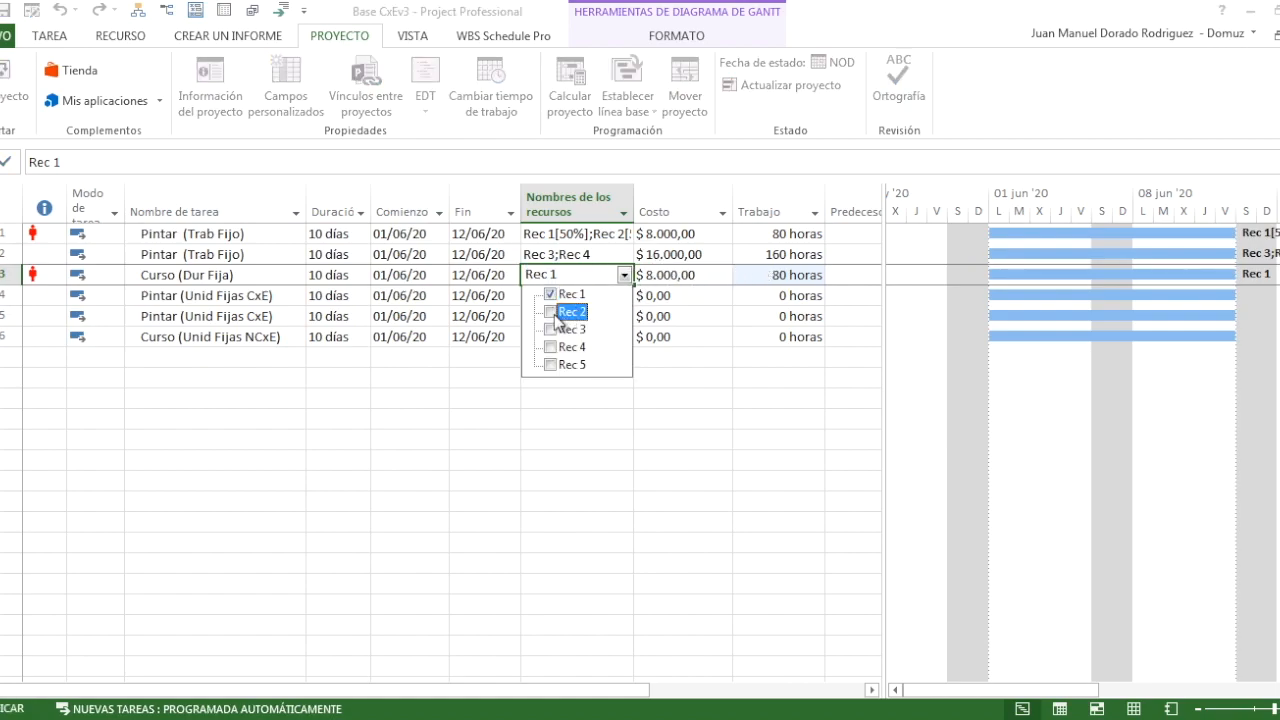
{"action": "left_click", "coordinate": [427, 458]}
{"action": "left_click", "coordinate": [335, 274]}
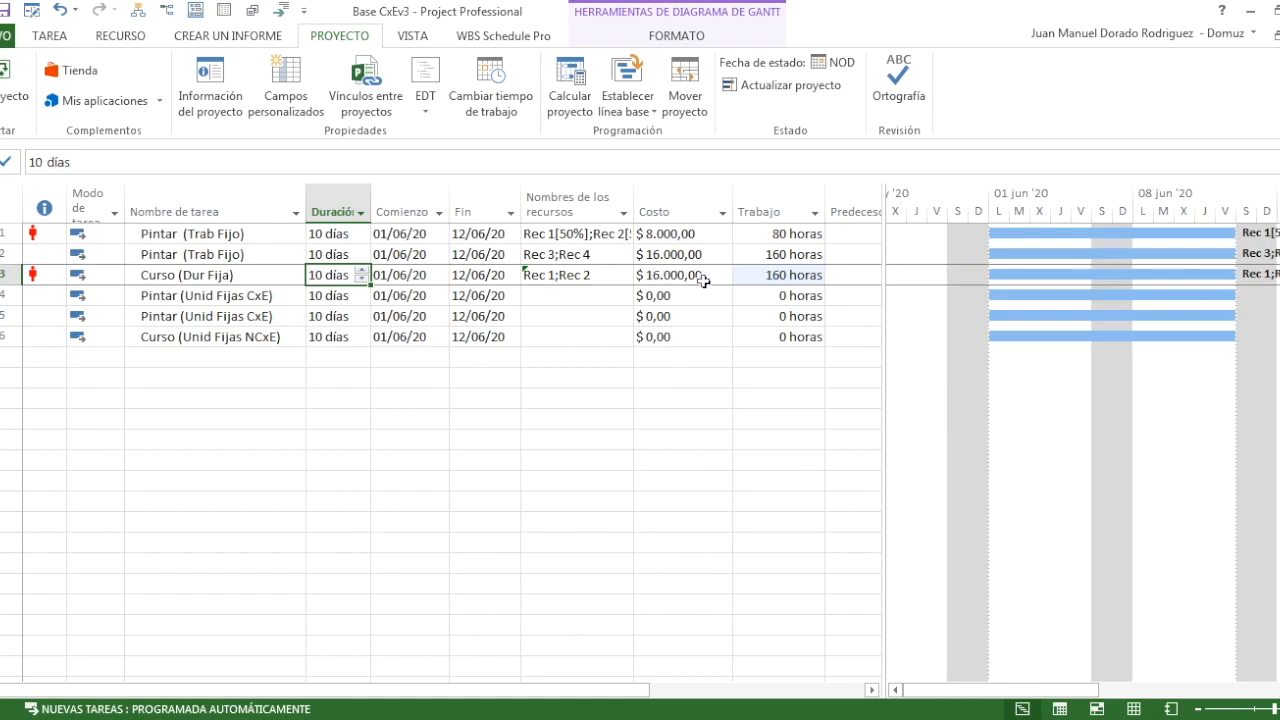
Step: Add Rec 3 to the resources already assigned to the "Curso (Dur Fija)" task
{"action": "left_click", "coordinate": [618, 275]}
{"action": "left_click", "coordinate": [624, 277]}
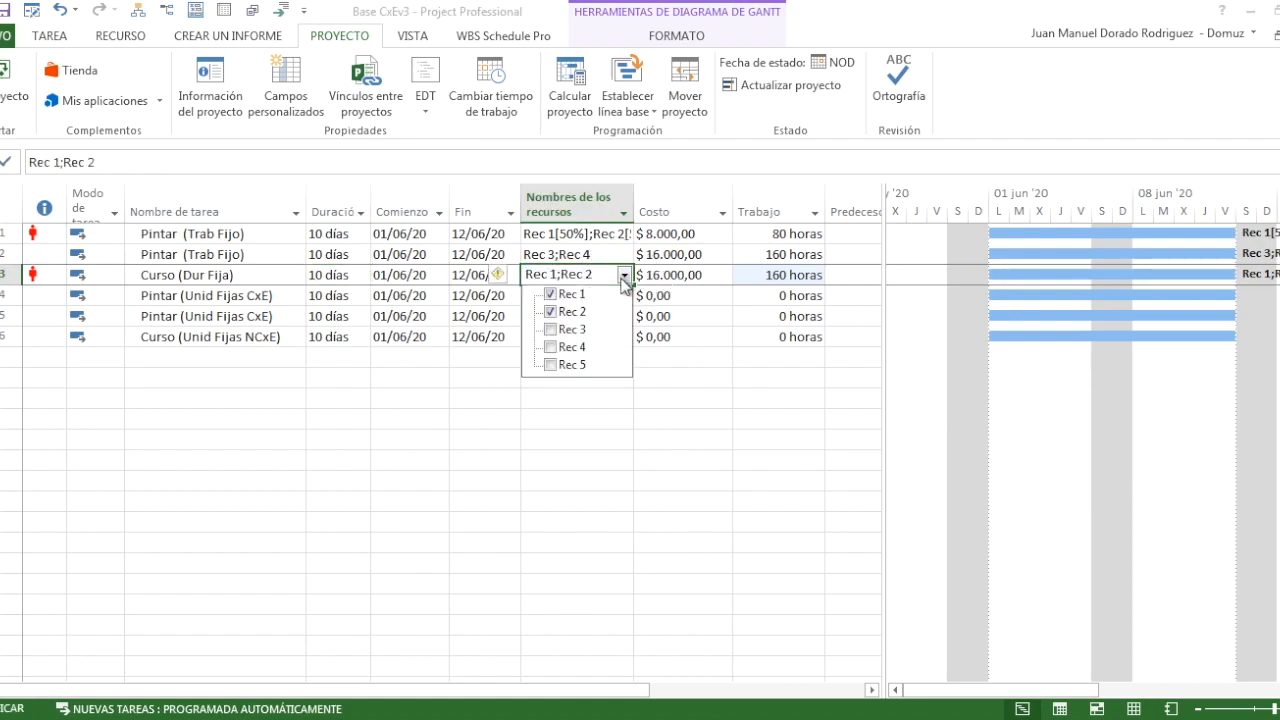
{"action": "left_click", "coordinate": [565, 329]}
{"action": "left_click", "coordinate": [576, 452]}
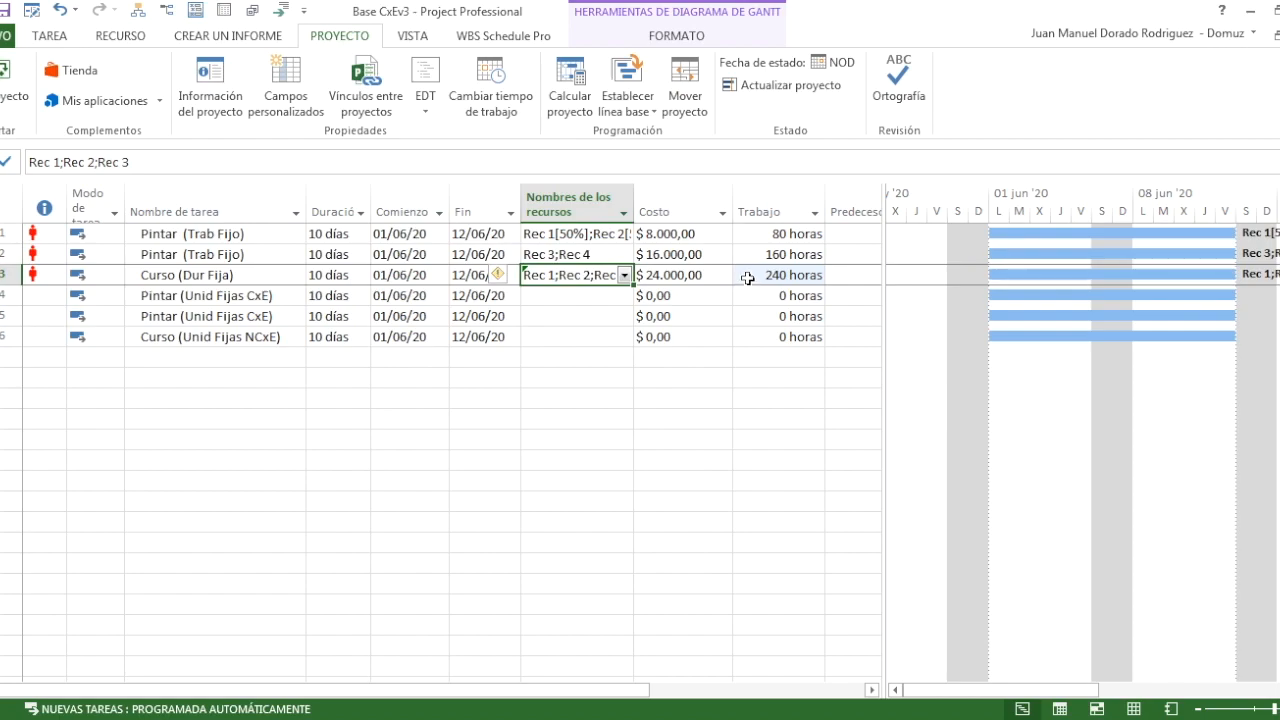
Step: Add both Rec 4 and Rec 5 to the "Curso (Dur Fija)" task
{"action": "left_click", "coordinate": [624, 275]}
{"action": "left_click", "coordinate": [560, 350]}
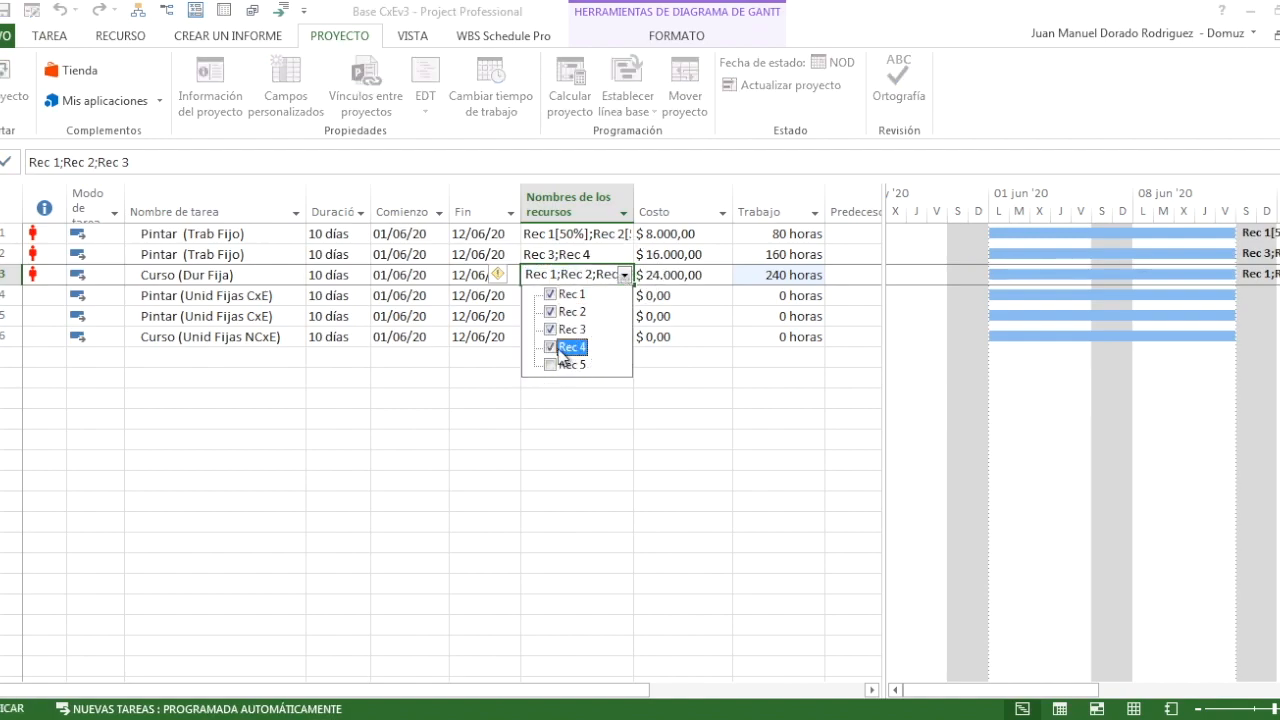
{"action": "left_click", "coordinate": [558, 366]}
{"action": "left_click", "coordinate": [577, 449]}
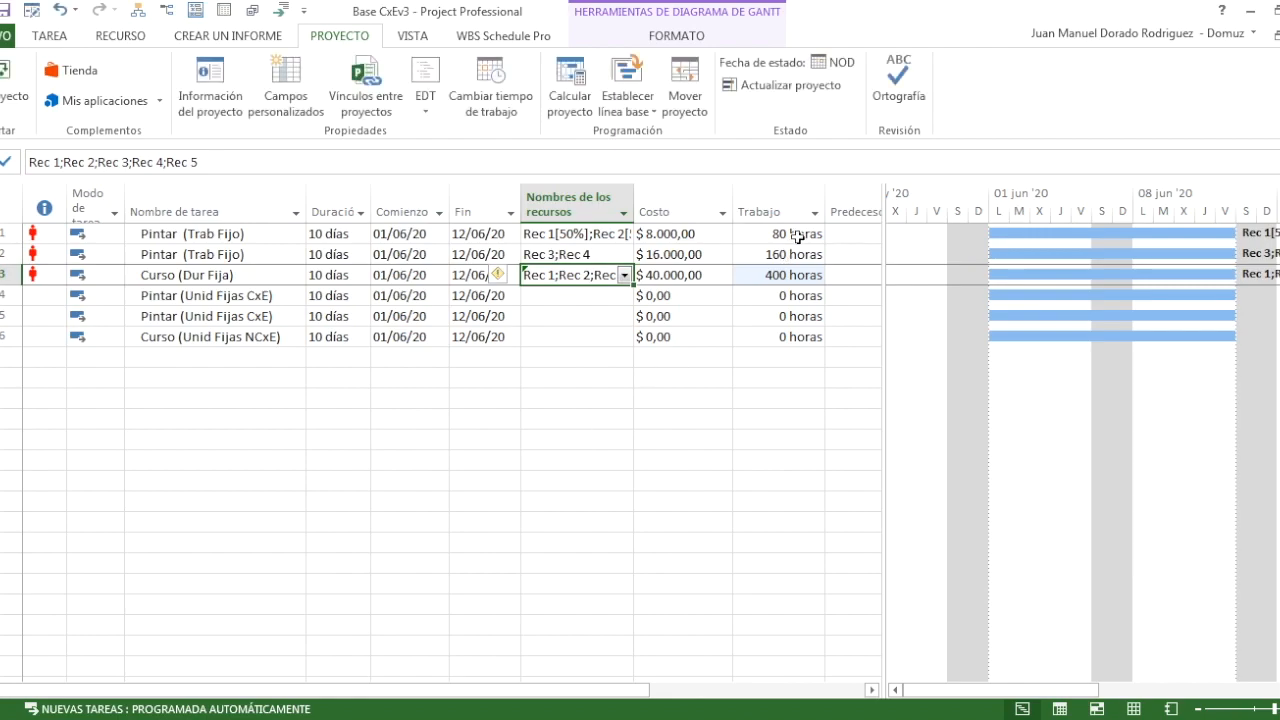
Step: Examine the "Curso (Dur Fija)" task's work and duration with all five resources assigned
{"action": "left_click", "coordinate": [781, 275]}
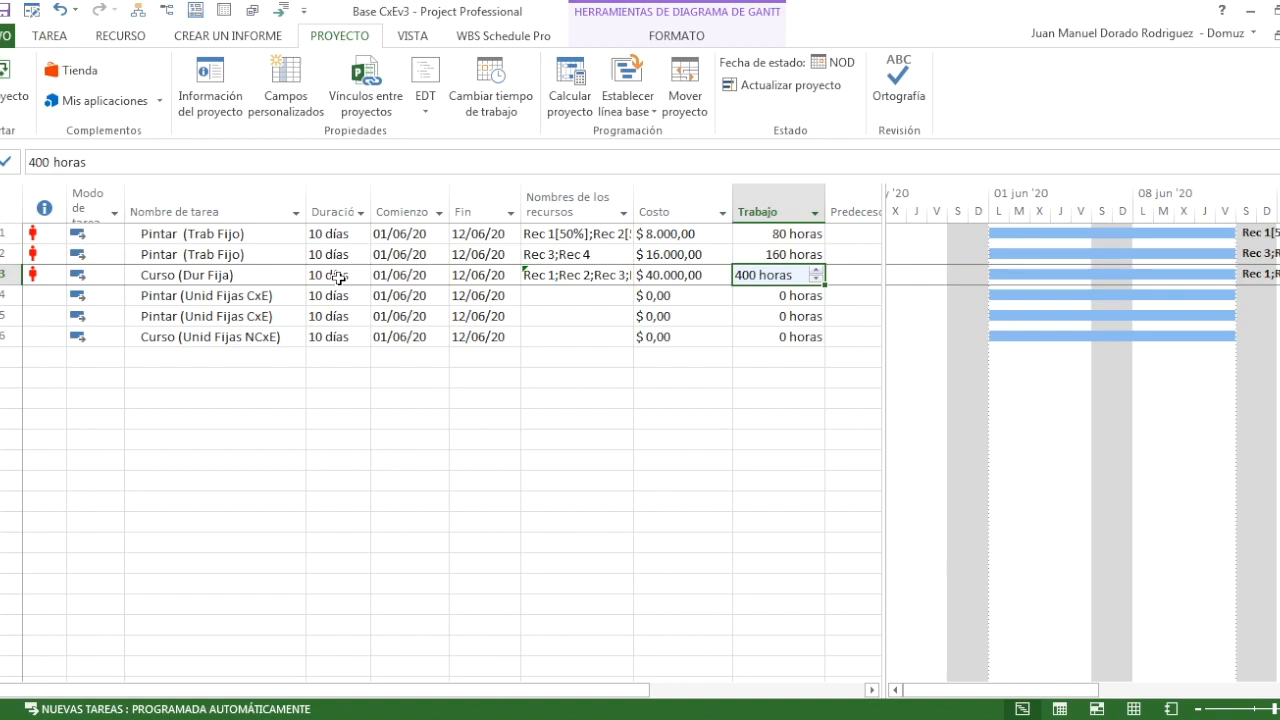
{"action": "left_click", "coordinate": [757, 417]}
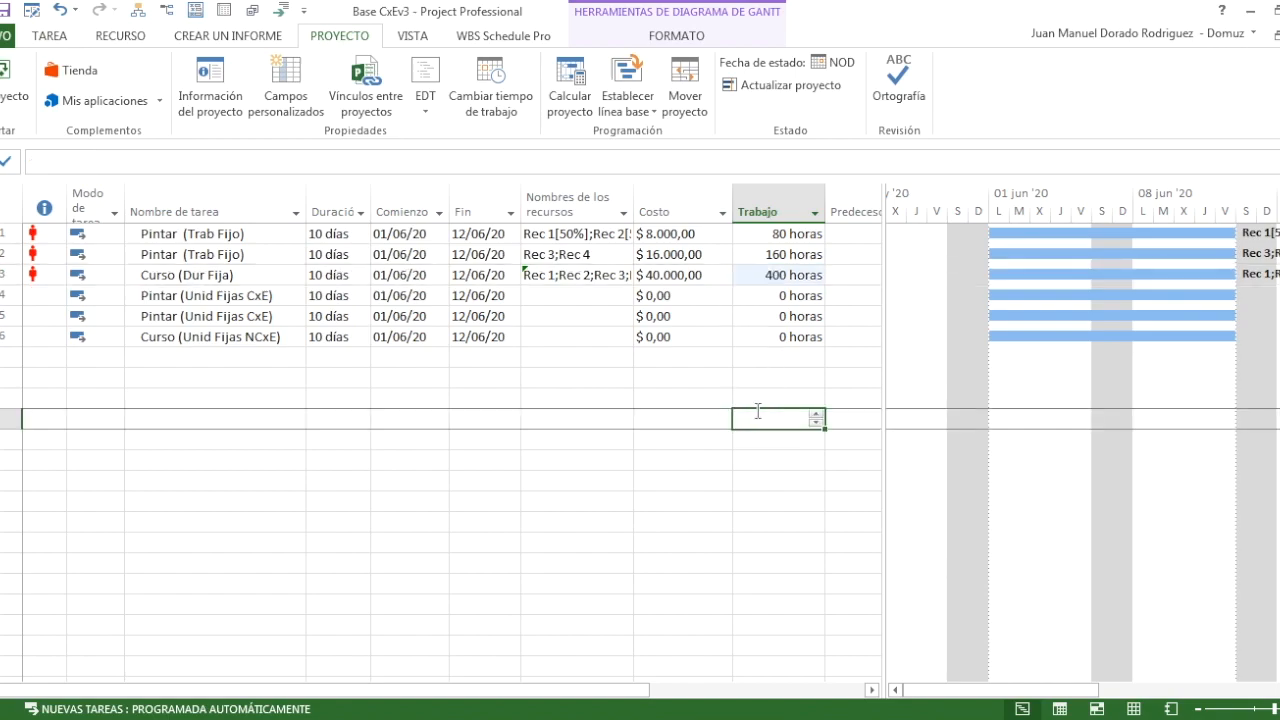
{"action": "left_click", "coordinate": [757, 266]}
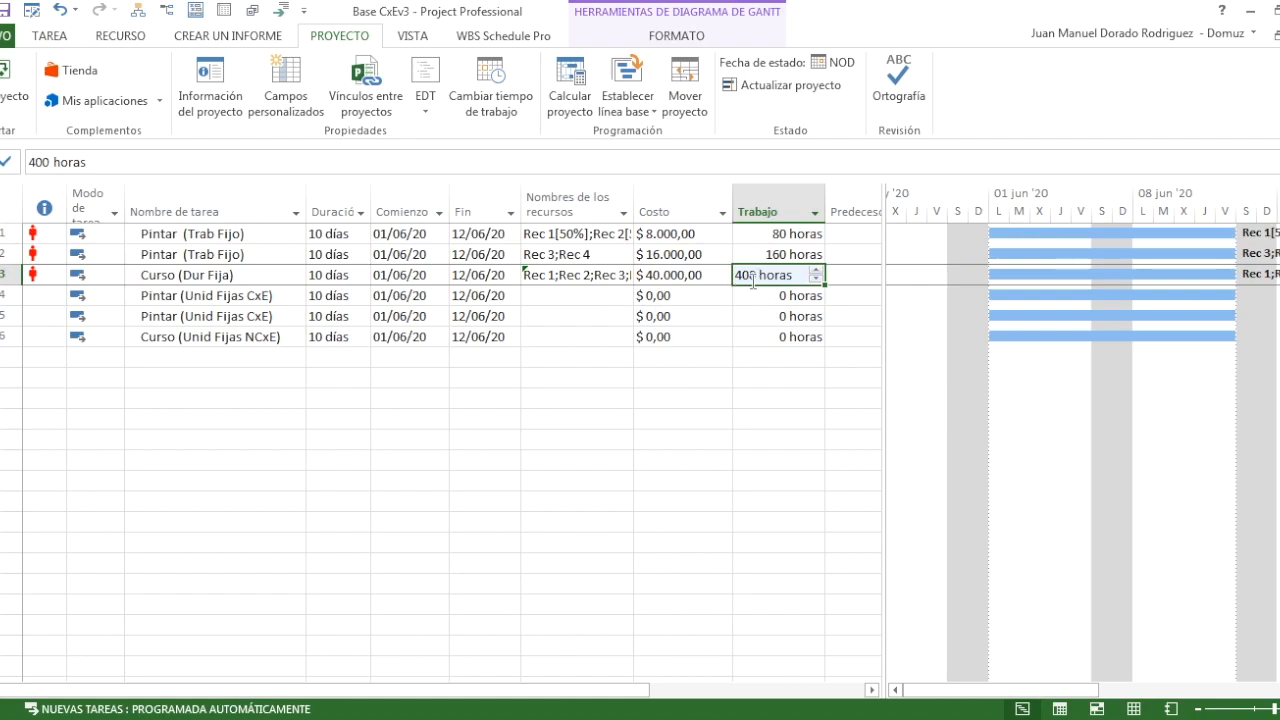
{"action": "left_click", "coordinate": [329, 274]}
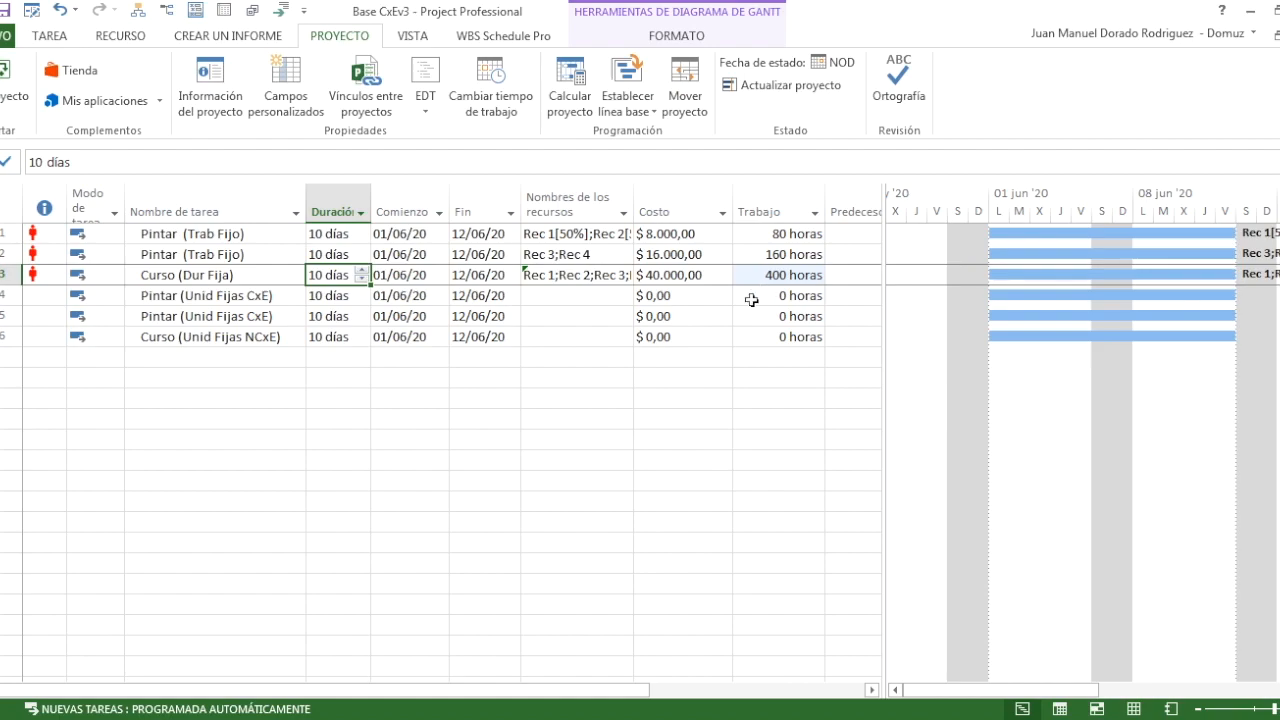
{"action": "left_click", "coordinate": [662, 432]}
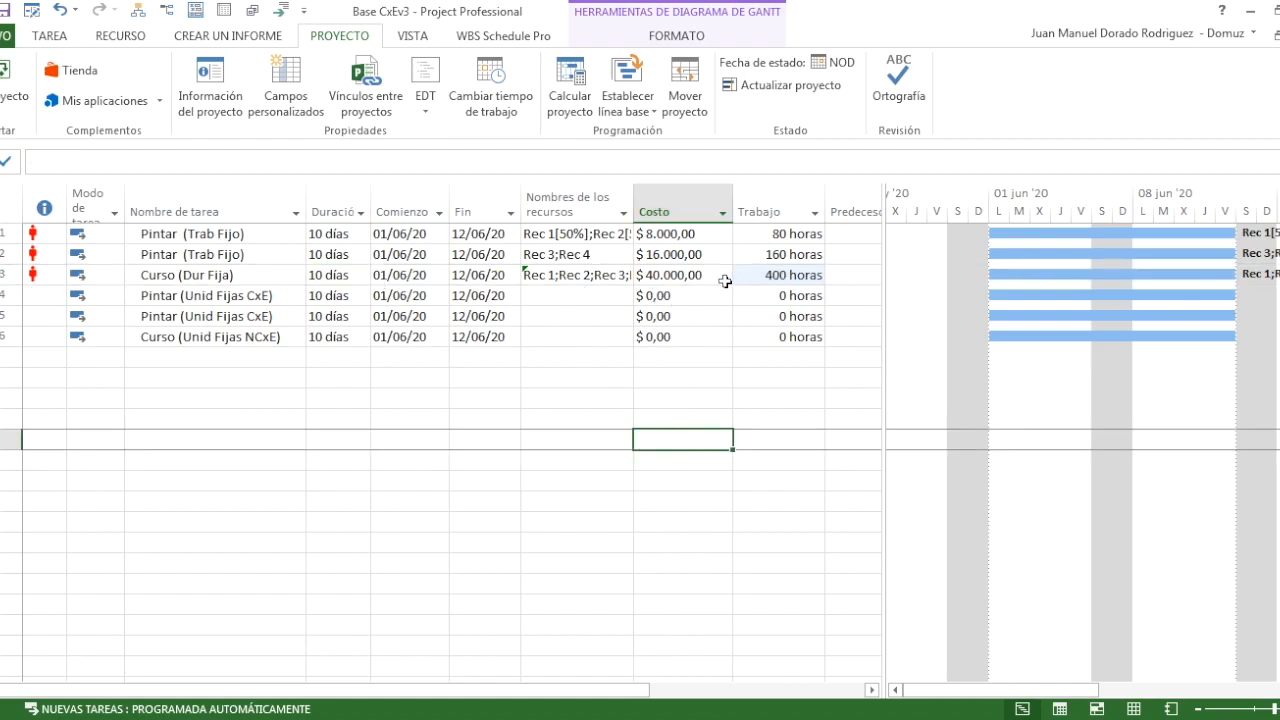
{"action": "mouse_move", "coordinate": [600, 268]}
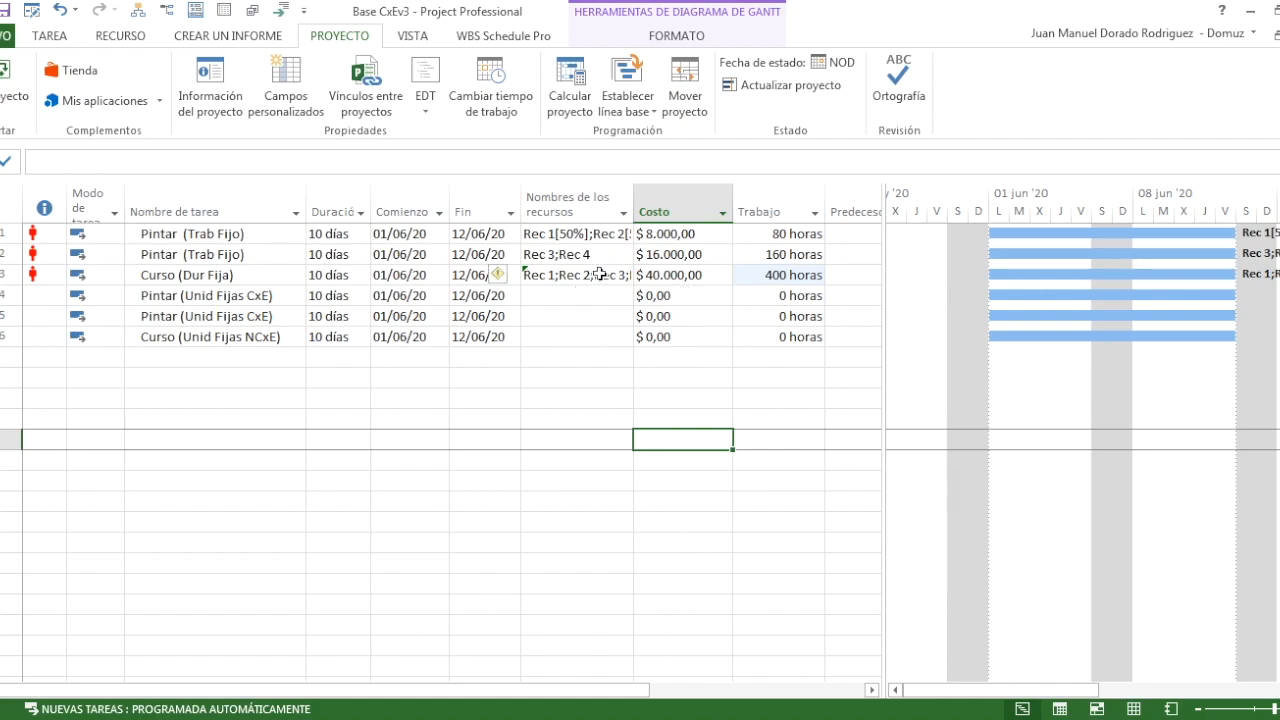
{"action": "left_click", "coordinate": [266, 272]}
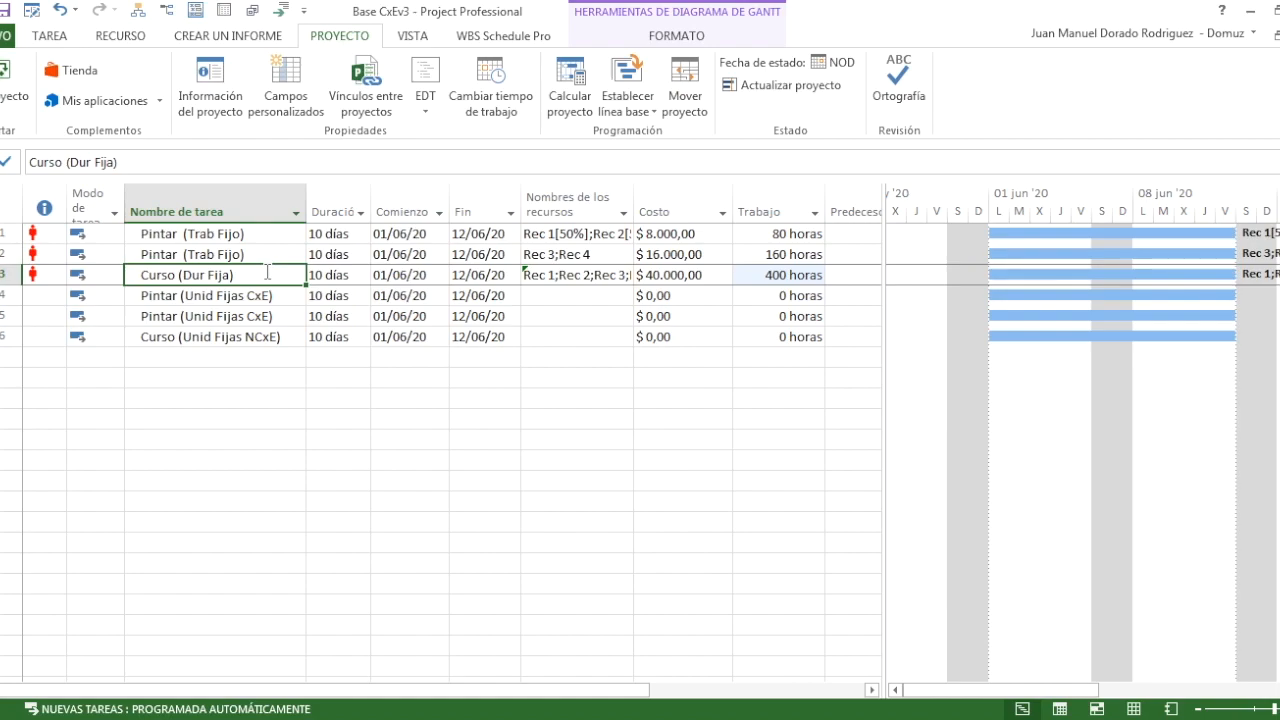
Step: Compare the fixed-work, fixed-duration and fixed-units tasks listed in the task table
{"action": "left_click", "coordinate": [141, 233]}
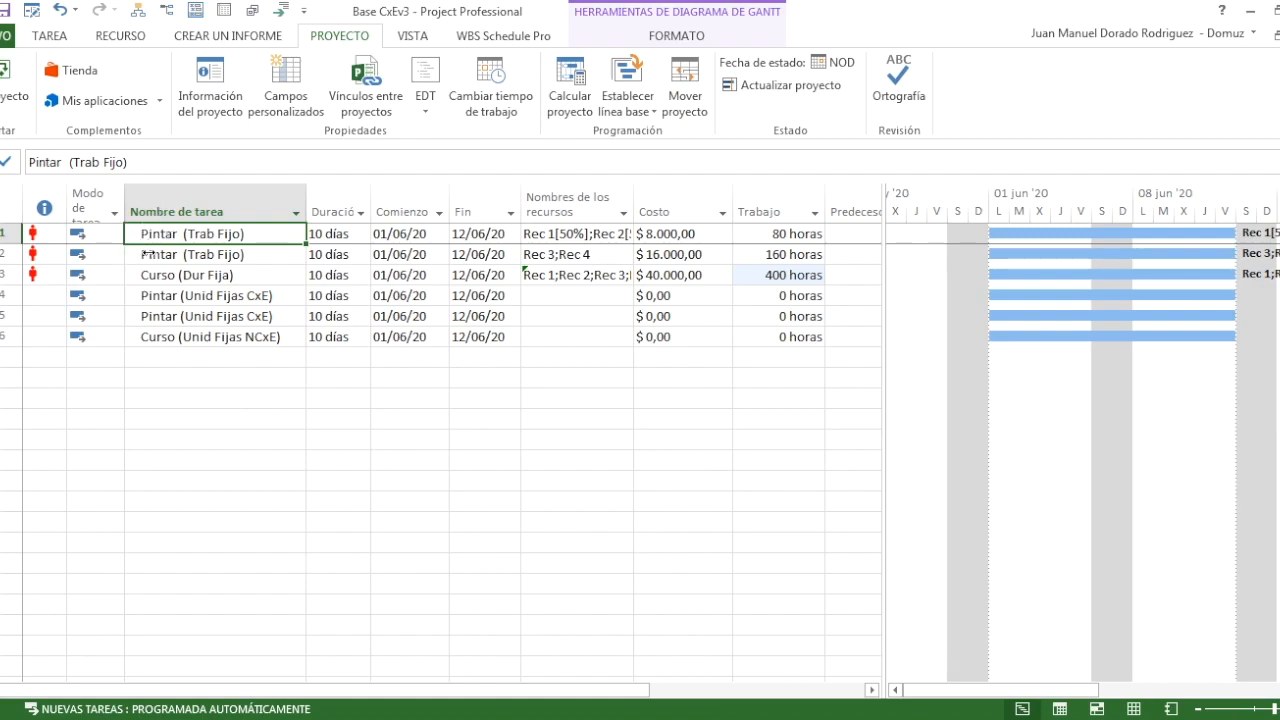
{"action": "left_click", "coordinate": [145, 254]}
{"action": "left_click", "coordinate": [151, 274]}
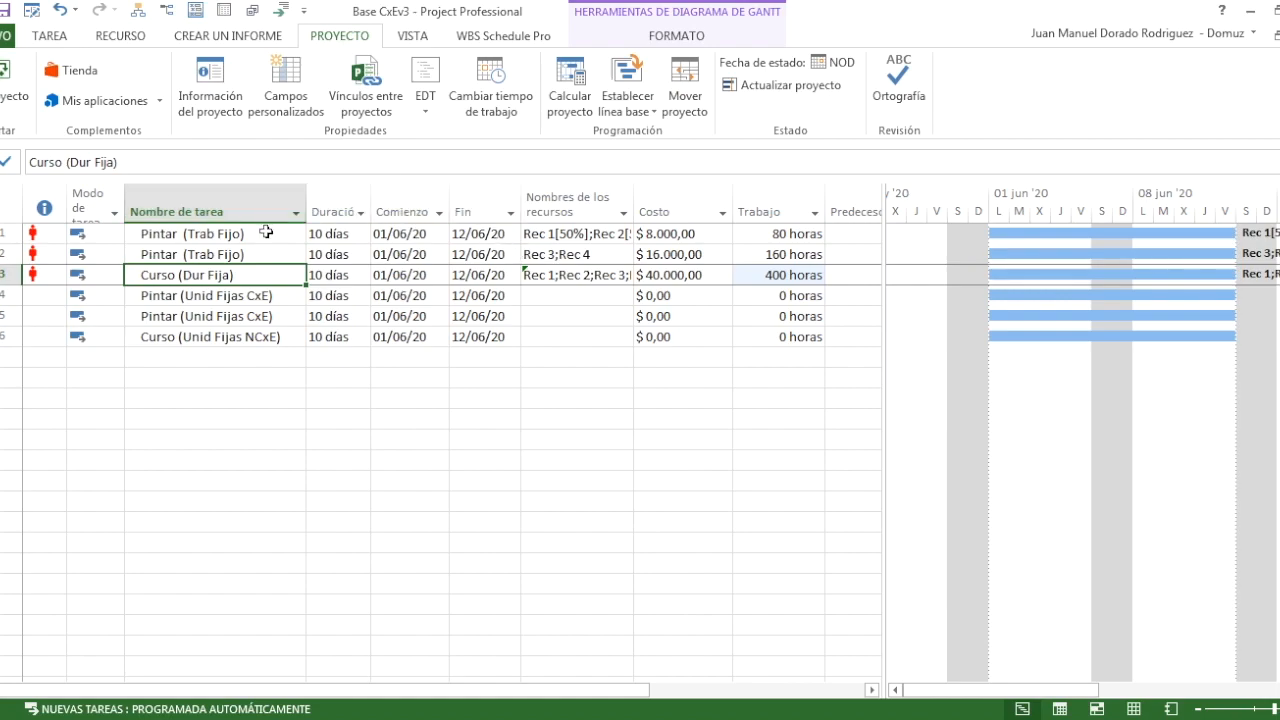
{"action": "left_click_drag", "start_coordinate": [266, 232], "coordinate": [275, 273]}
{"action": "left_click", "coordinate": [276, 273]}
{"action": "left_click", "coordinate": [243, 317]}
{"action": "left_click", "coordinate": [243, 337]}
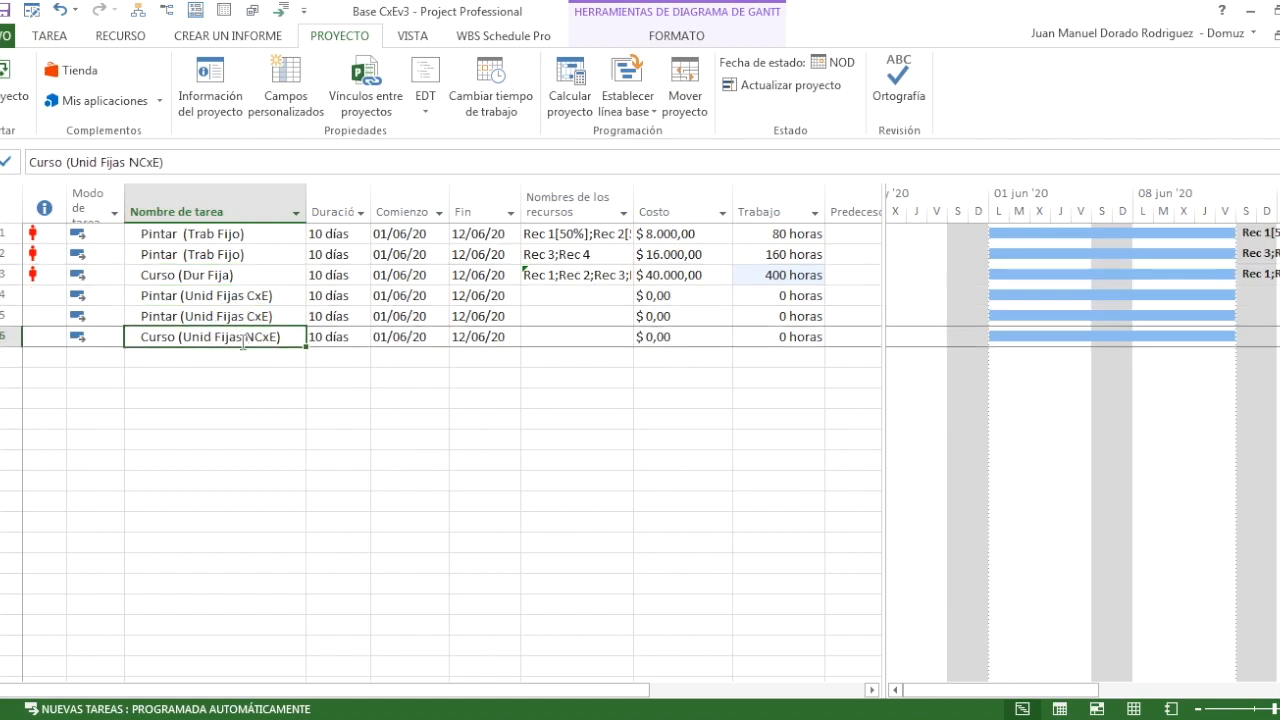
{"action": "left_click", "coordinate": [244, 277]}
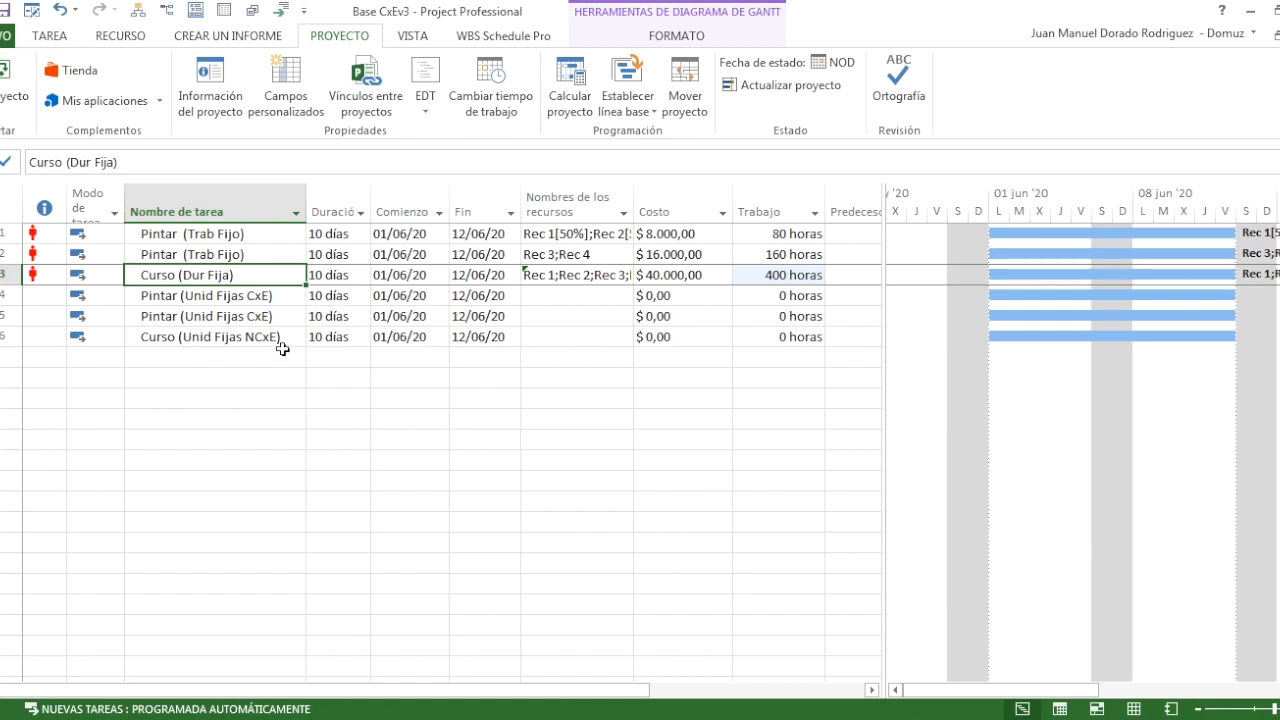
Step: Assign Rec 1 to the first "Pintar (Unid Fijas CxE)" task
{"action": "left_click", "coordinate": [266, 295]}
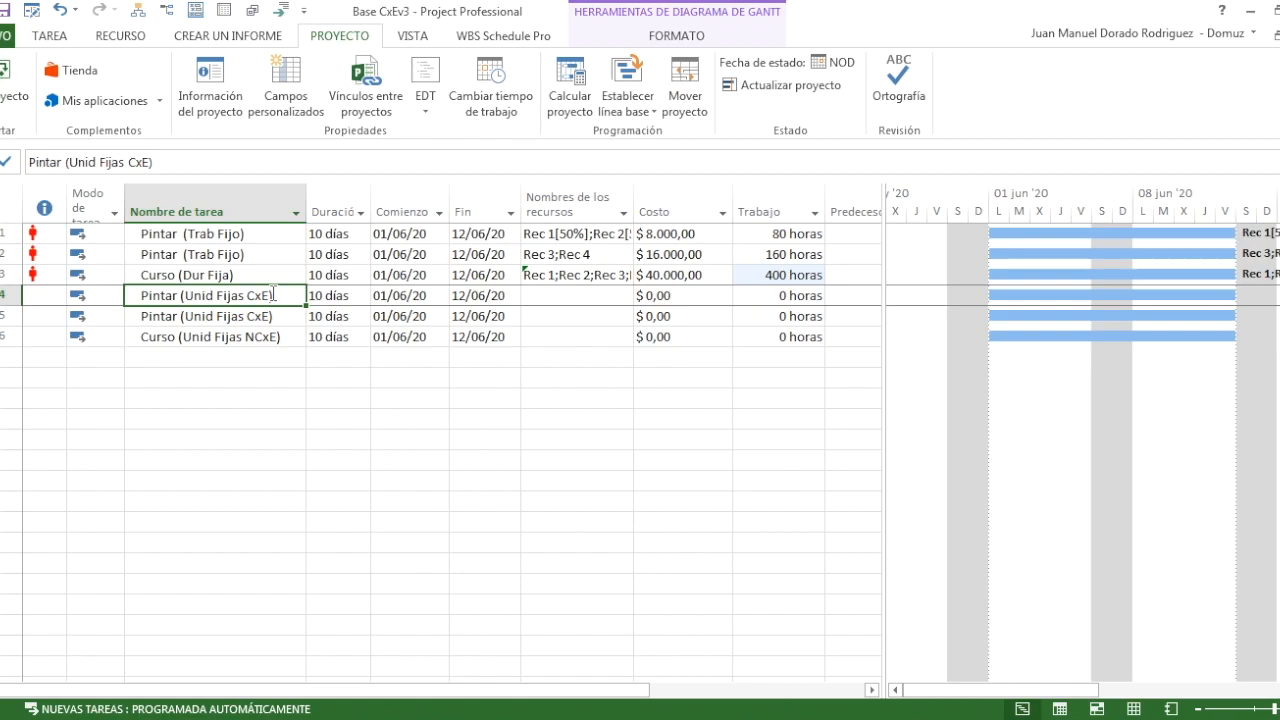
{"action": "left_click", "coordinate": [563, 291]}
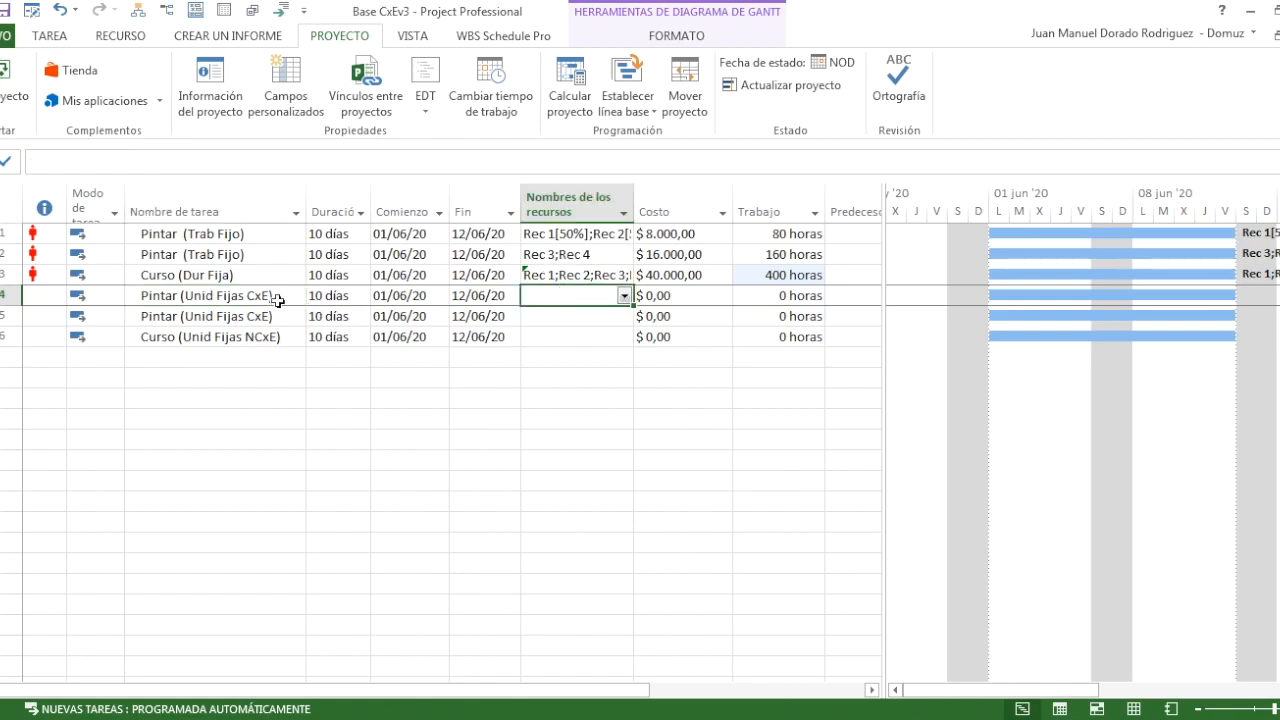
{"action": "left_click", "coordinate": [624, 298]}
{"action": "left_click", "coordinate": [567, 316]}
{"action": "left_click", "coordinate": [431, 431]}
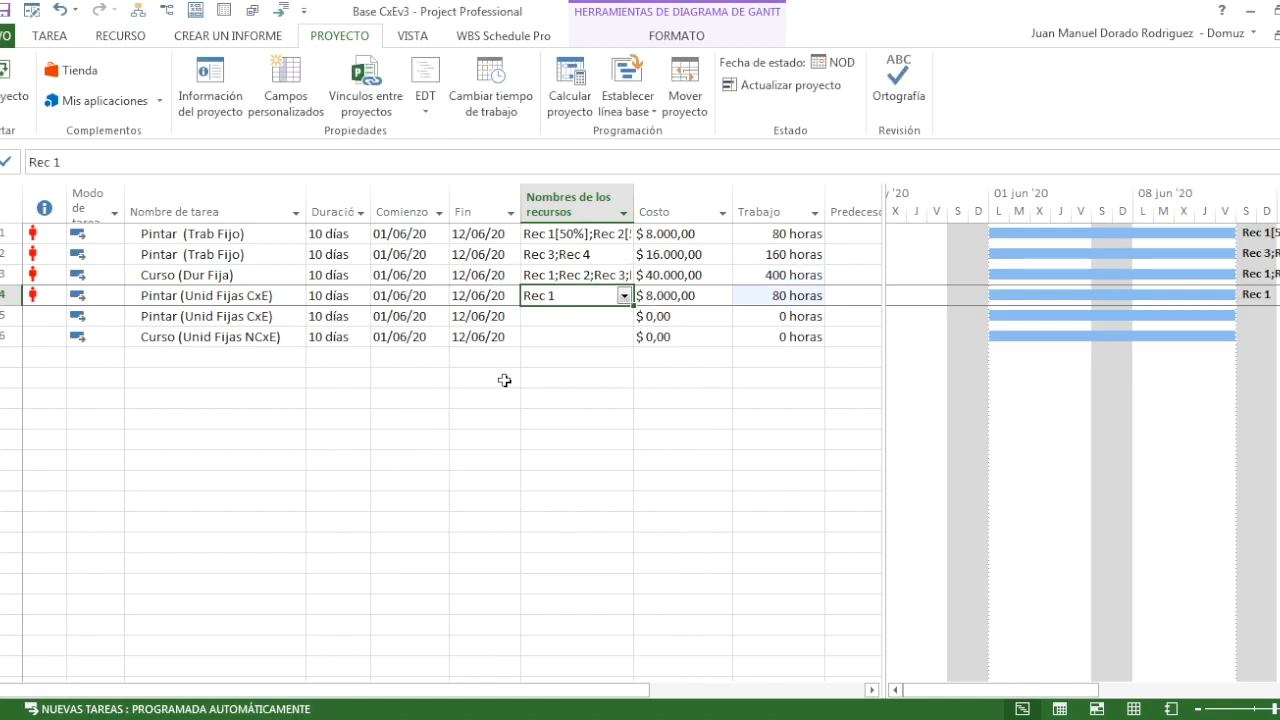
Step: Assign Rec 3 and Rec 4 to the second "Pintar (Unid Fijas CxE)" task
{"action": "left_click", "coordinate": [552, 318]}
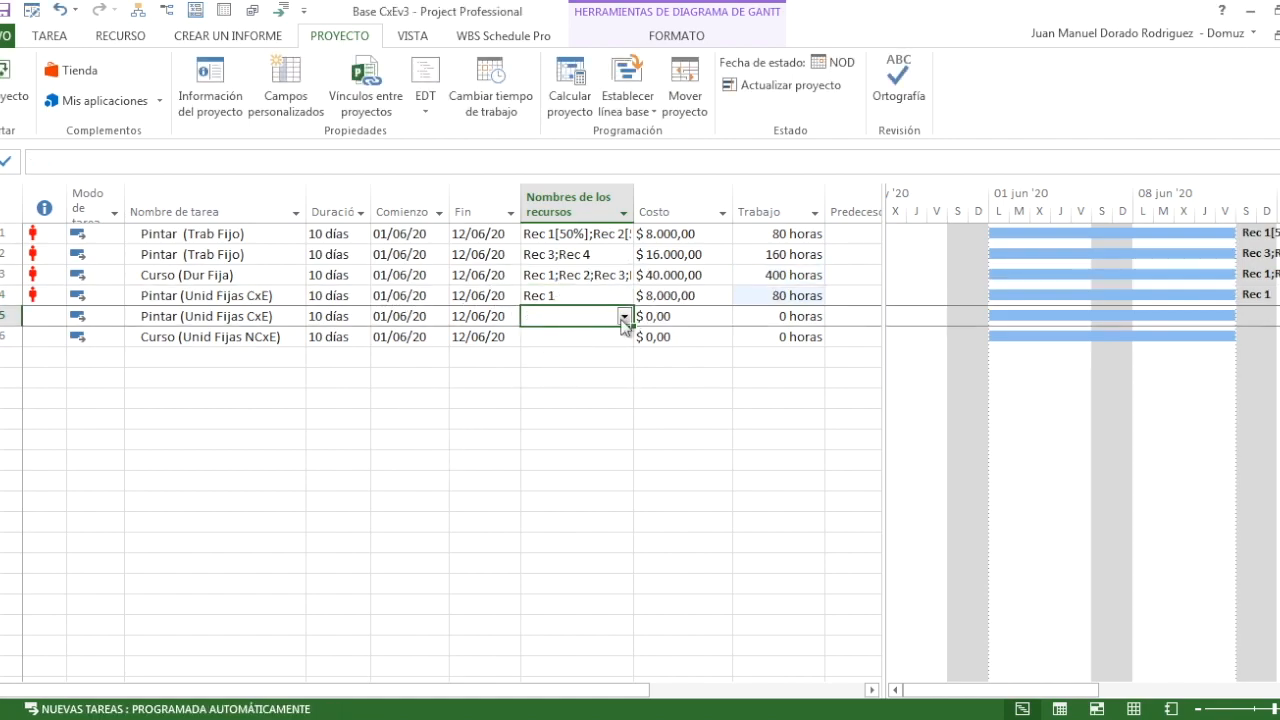
{"action": "left_click", "coordinate": [624, 316]}
{"action": "left_click", "coordinate": [551, 370]}
{"action": "left_click", "coordinate": [551, 388]}
{"action": "left_click", "coordinate": [472, 524]}
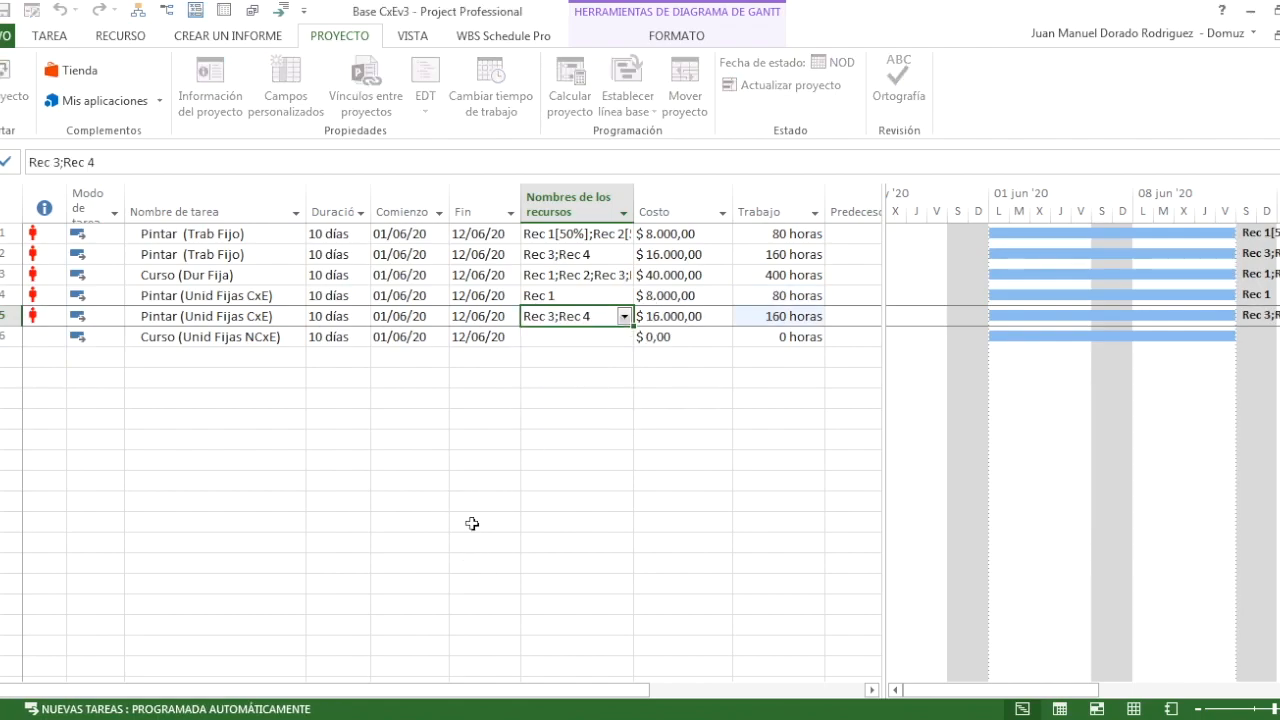
Step: Add Rec 2 alongside Rec 1 on the first "Pintar (Unid Fijas CxE)" task and check its duration
{"action": "left_click", "coordinate": [572, 295]}
{"action": "left_click", "coordinate": [624, 295]}
{"action": "left_click", "coordinate": [552, 332]}
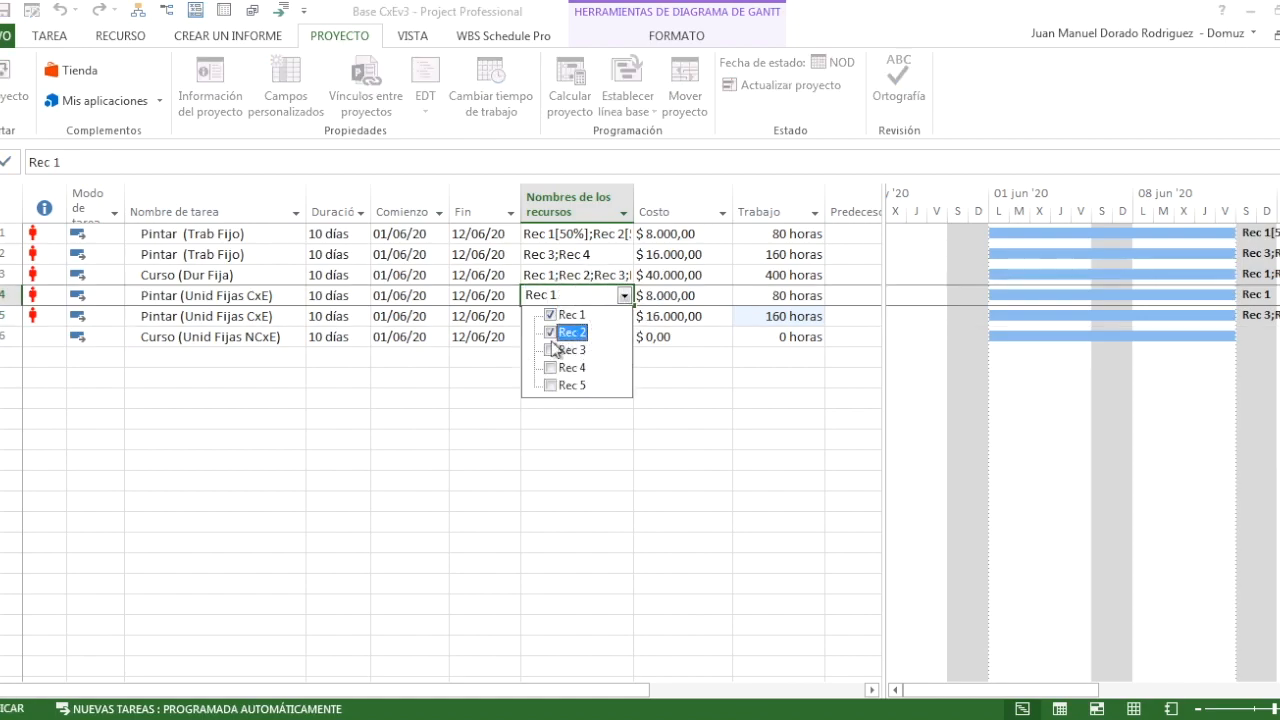
{"action": "left_click", "coordinate": [479, 412]}
{"action": "left_click", "coordinate": [340, 296]}
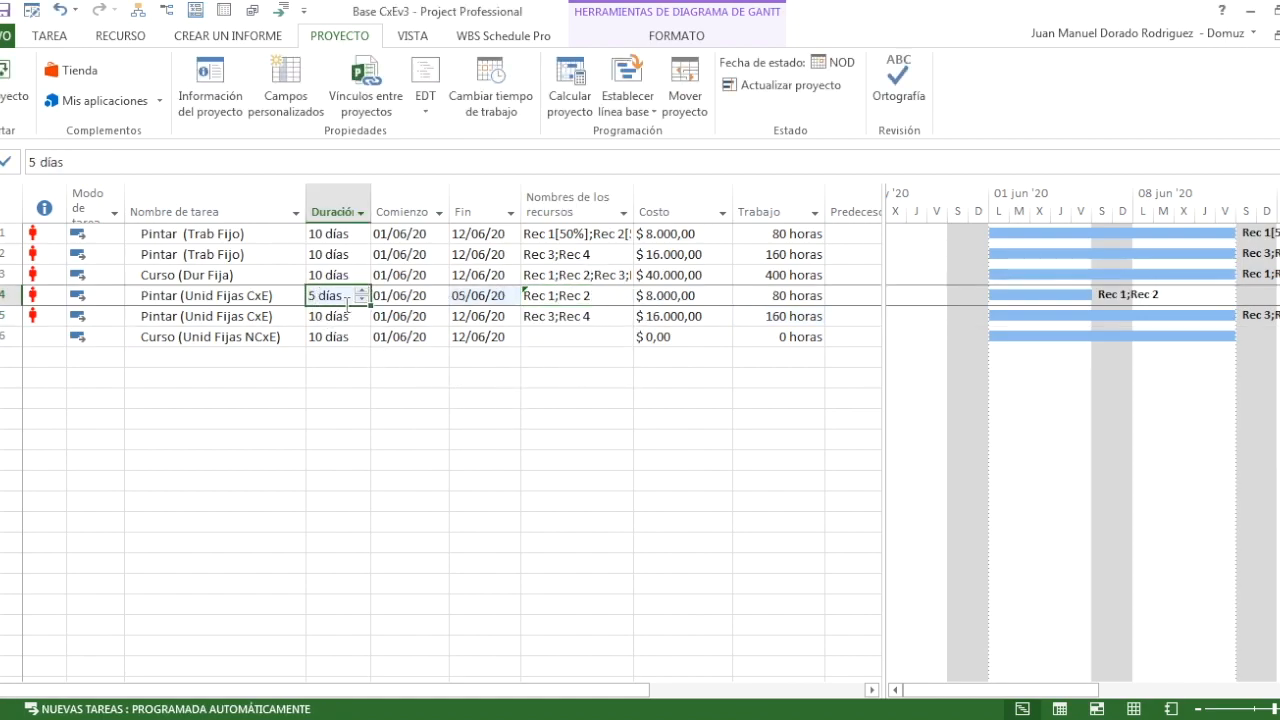
Step: Add Rec 5 to Rec 3 and Rec 4 on the second "Pintar (Unid Fijas CxE)" task
{"action": "left_click", "coordinate": [560, 315]}
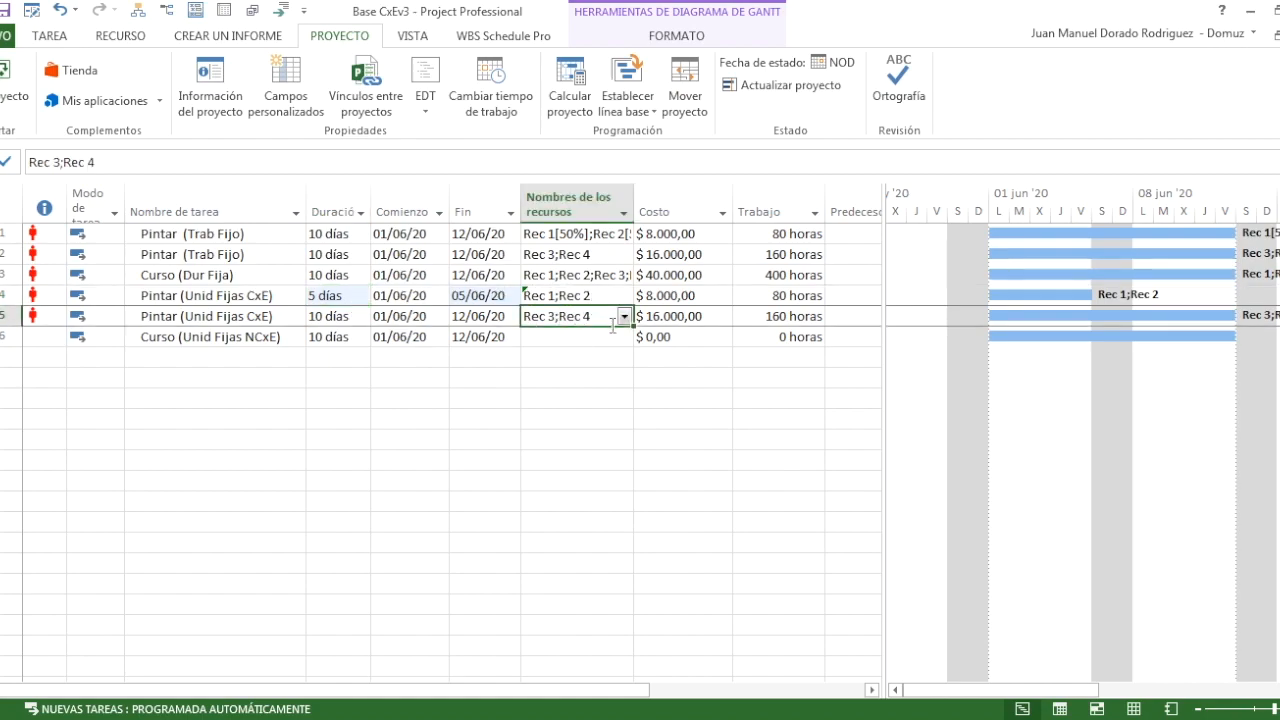
{"action": "left_click", "coordinate": [624, 318]}
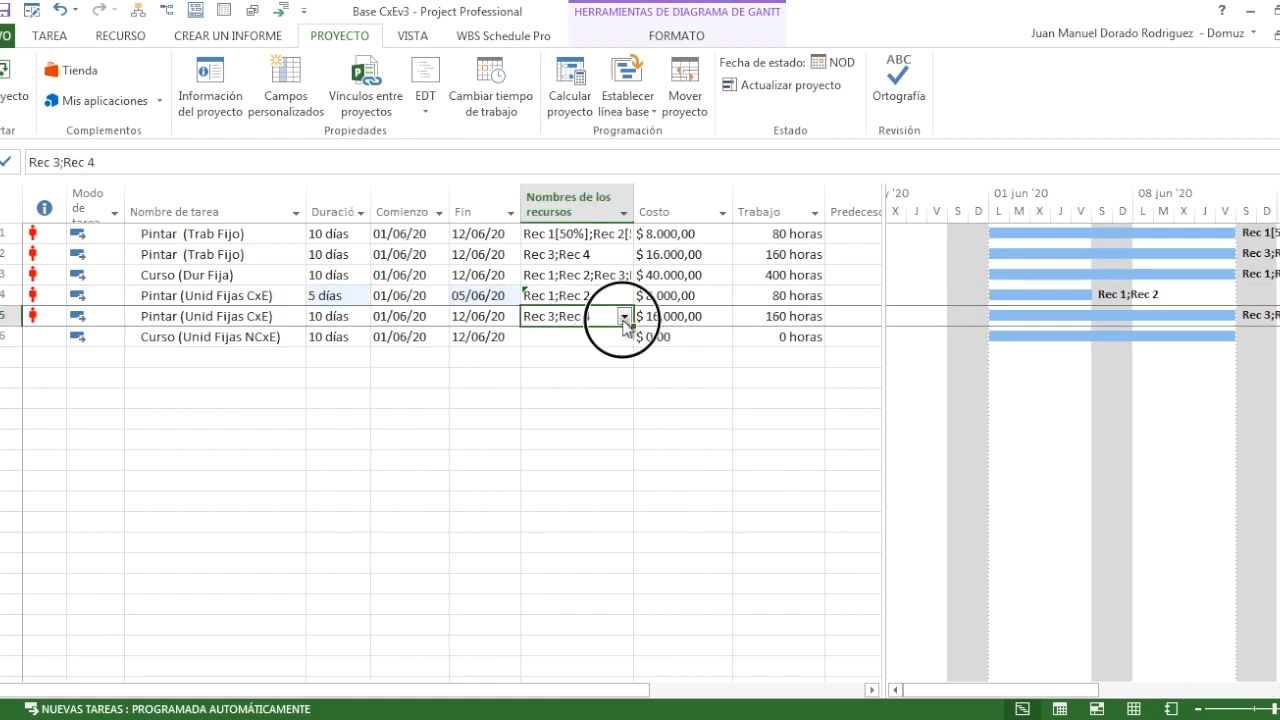
{"action": "left_click", "coordinate": [550, 405]}
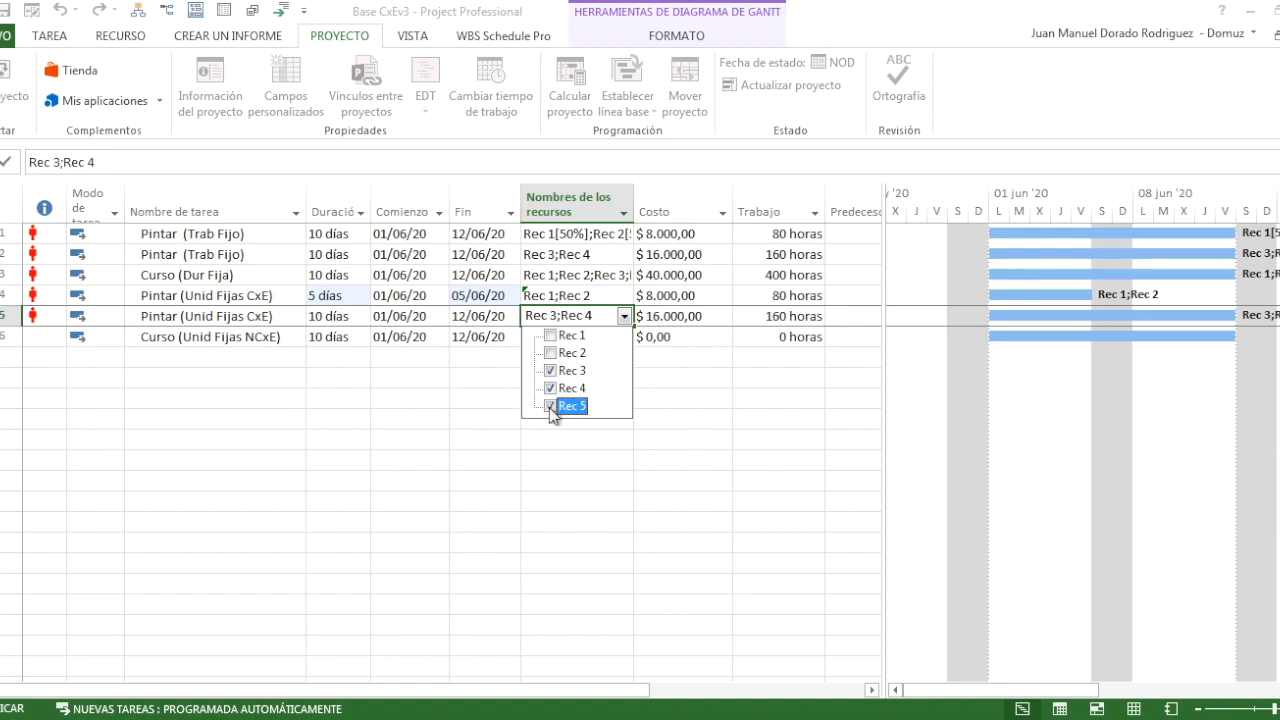
{"action": "left_click", "coordinate": [385, 400]}
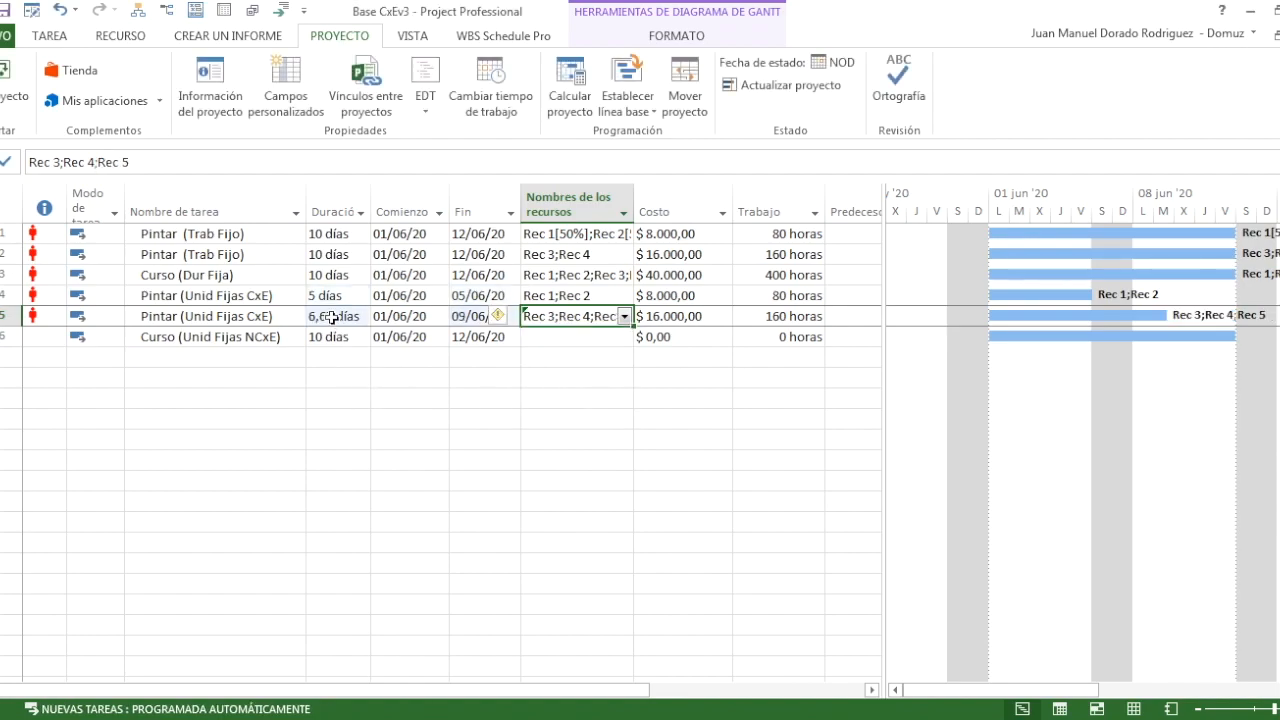
Step: Add Rec 5 to the second "Pintar (Trab Fijo)" task and review the options offered for the added resource
{"action": "left_click", "coordinate": [592, 256]}
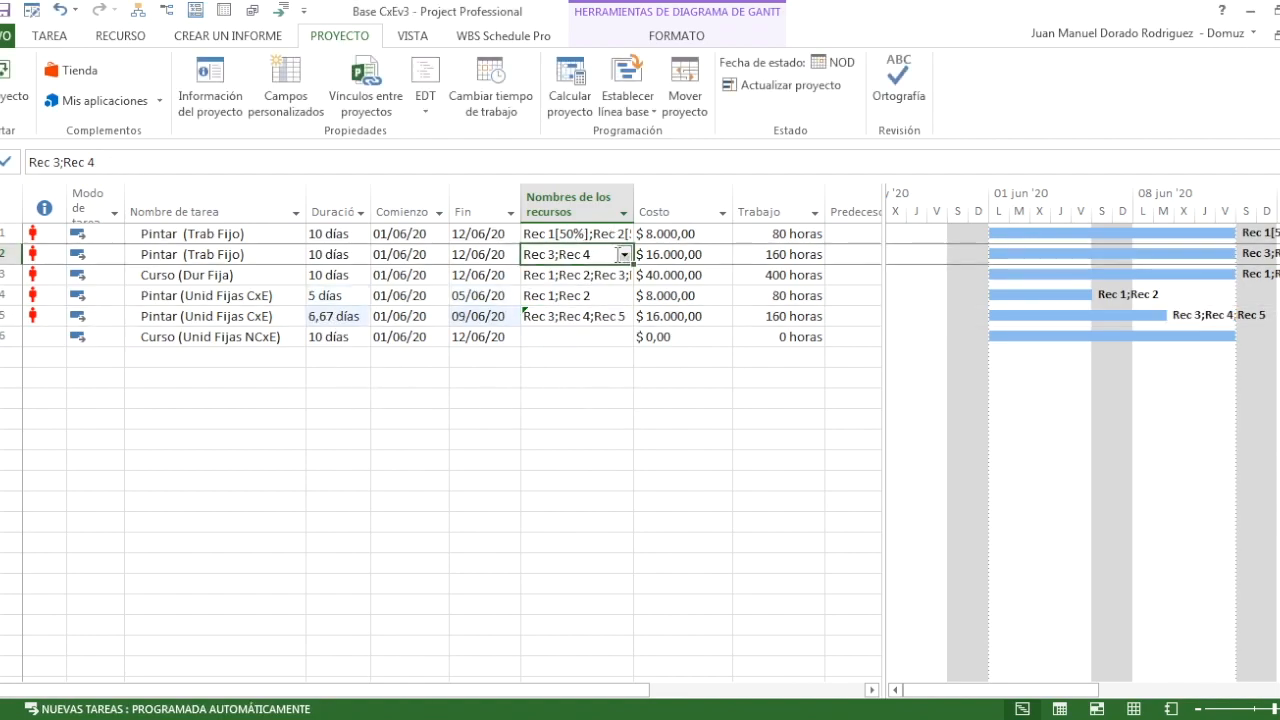
{"action": "left_click", "coordinate": [624, 255]}
{"action": "left_click", "coordinate": [558, 345]}
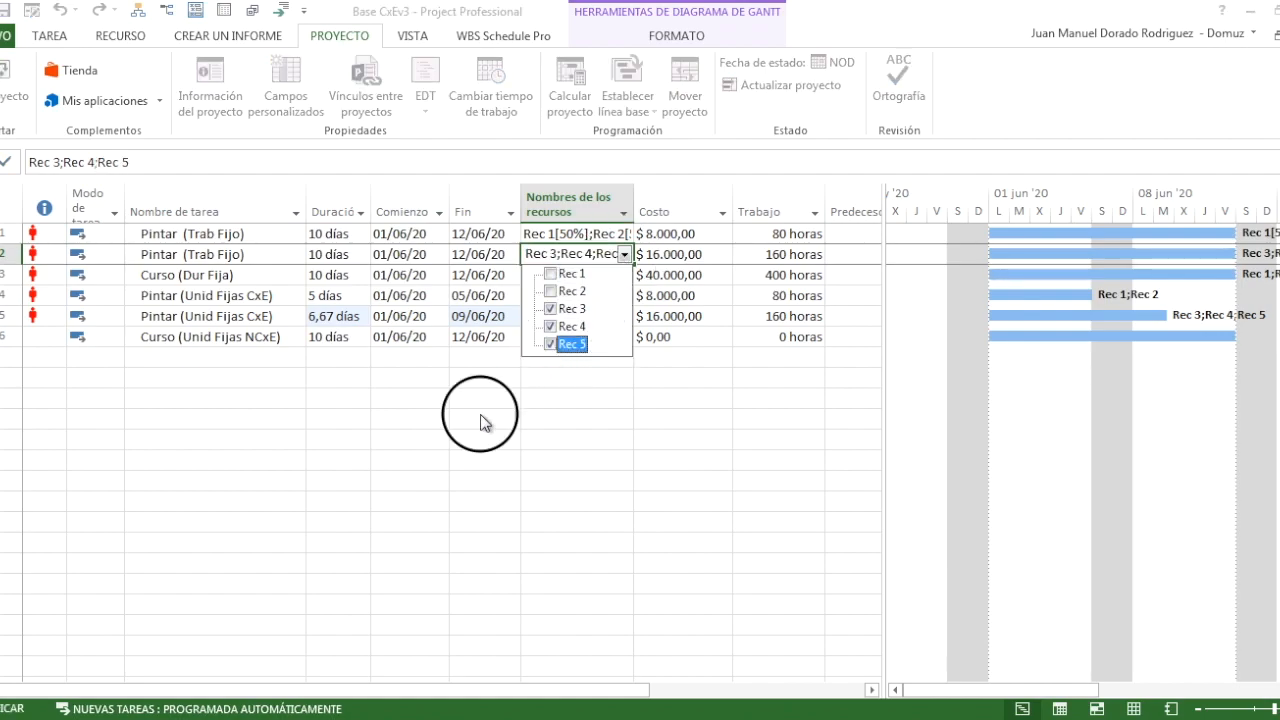
{"action": "left_click", "coordinate": [443, 402]}
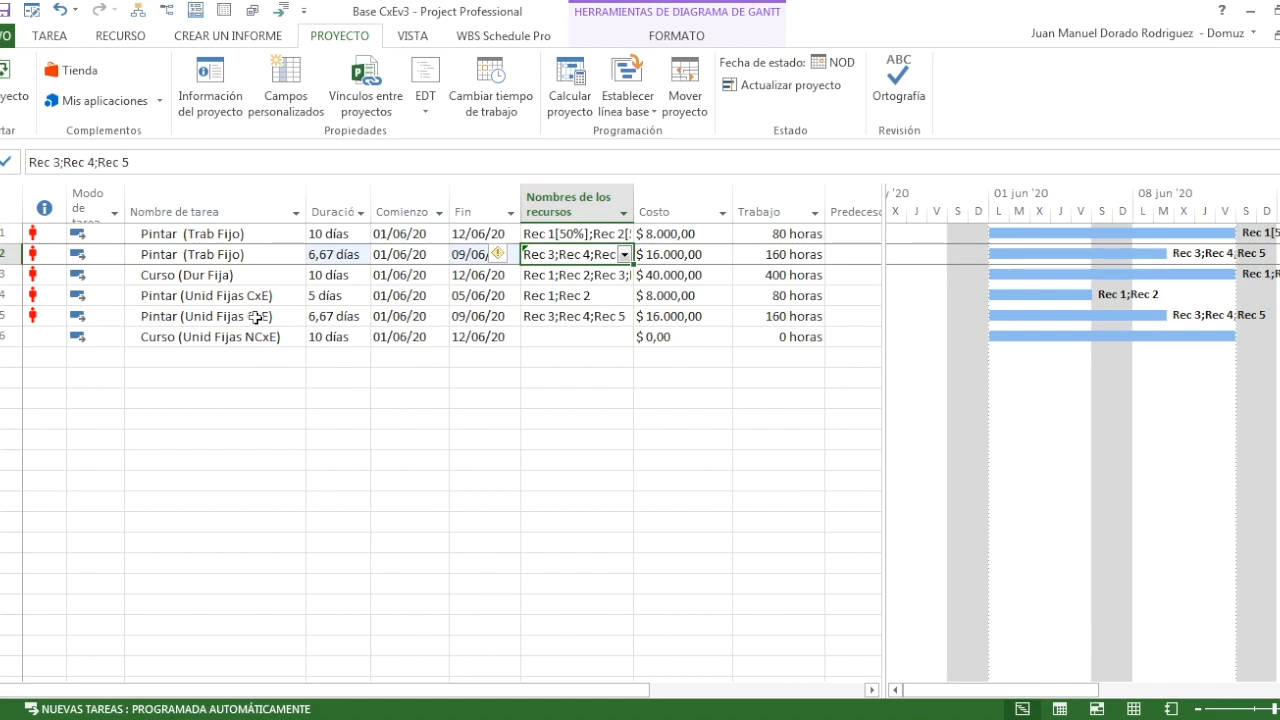
{"action": "left_click", "coordinate": [503, 259]}
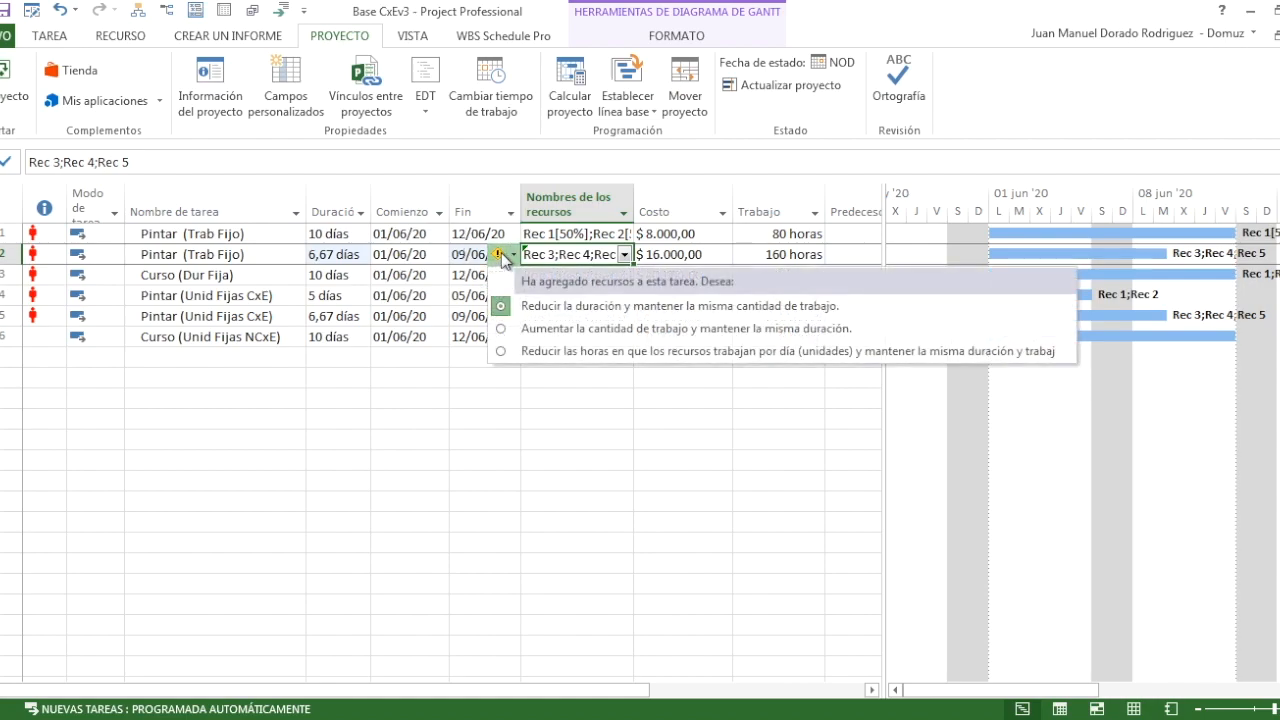
{"action": "left_click", "coordinate": [360, 484]}
Step: Assign Rec 1 to the "Curso (Unid Fijas NCxE)" task
{"action": "left_click", "coordinate": [557, 338]}
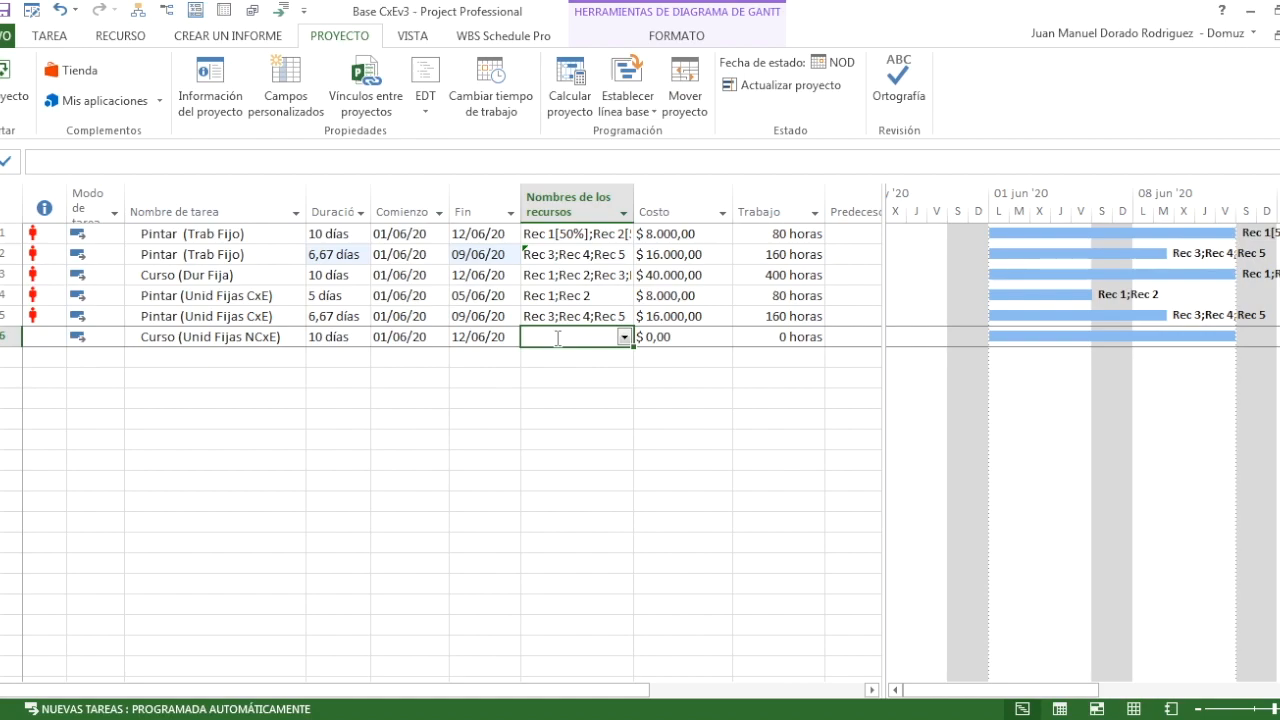
{"action": "left_click", "coordinate": [625, 338]}
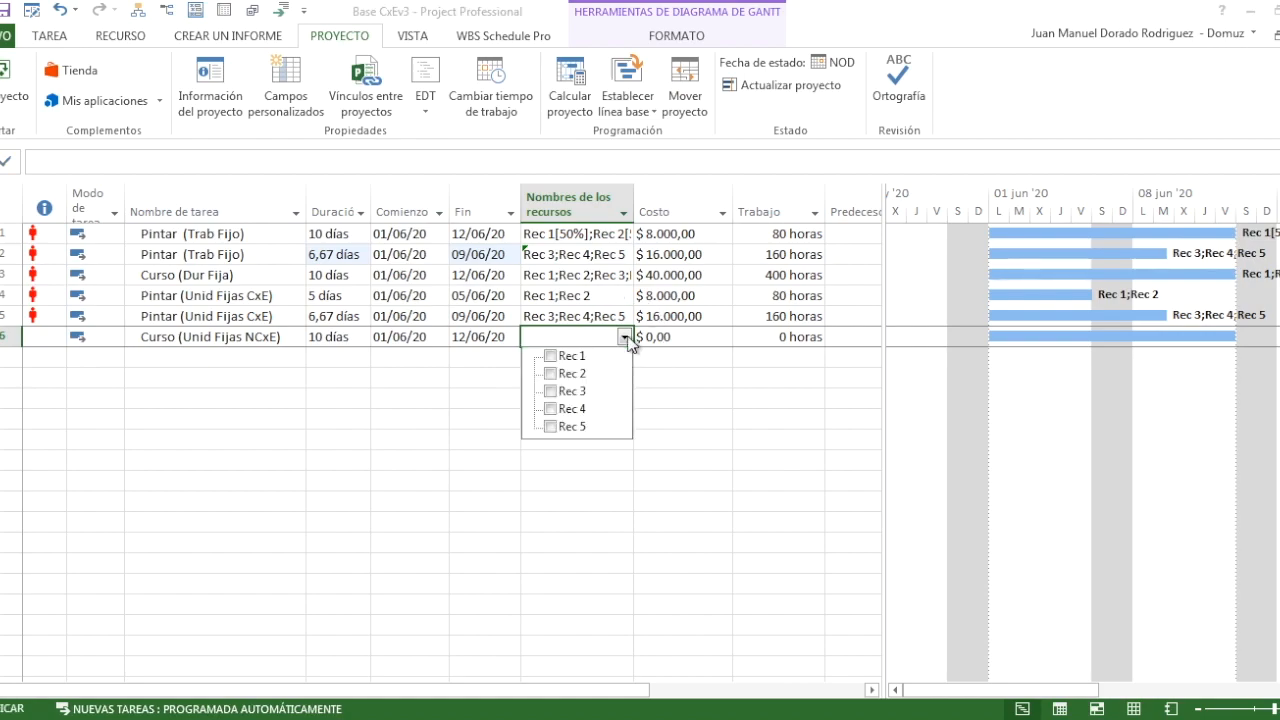
{"action": "left_click", "coordinate": [551, 358]}
{"action": "key", "text": "Return"}
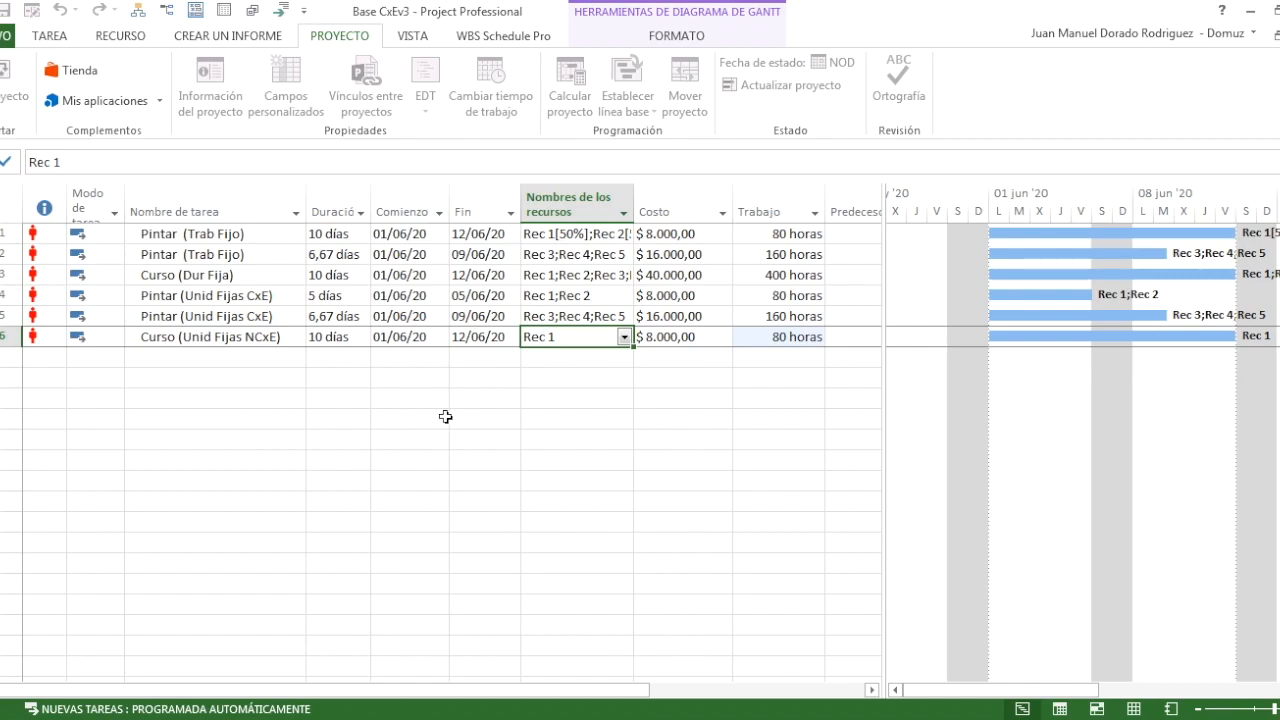
Step: Add Rec 2 and Rec 3, one at a time, to the "Curso (Unid Fijas NCxE)" task
{"action": "left_click", "coordinate": [625, 337]}
{"action": "left_click", "coordinate": [551, 372]}
{"action": "key", "text": "Return"}
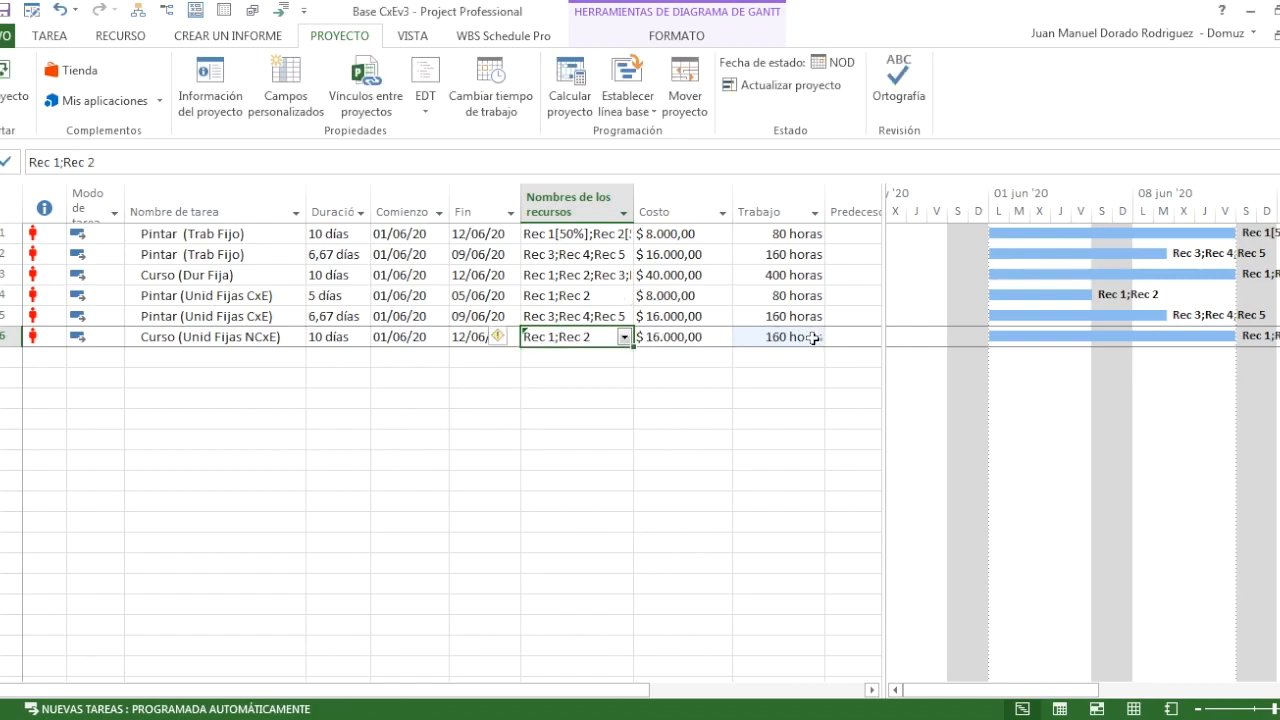
{"action": "left_click", "coordinate": [624, 337]}
{"action": "left_click", "coordinate": [551, 387]}
{"action": "key", "text": "Return"}
Step: Add both Rec 4 and Rec 5 to the "Curso (Unid Fijas NCxE)" task
{"action": "left_click", "coordinate": [624, 337]}
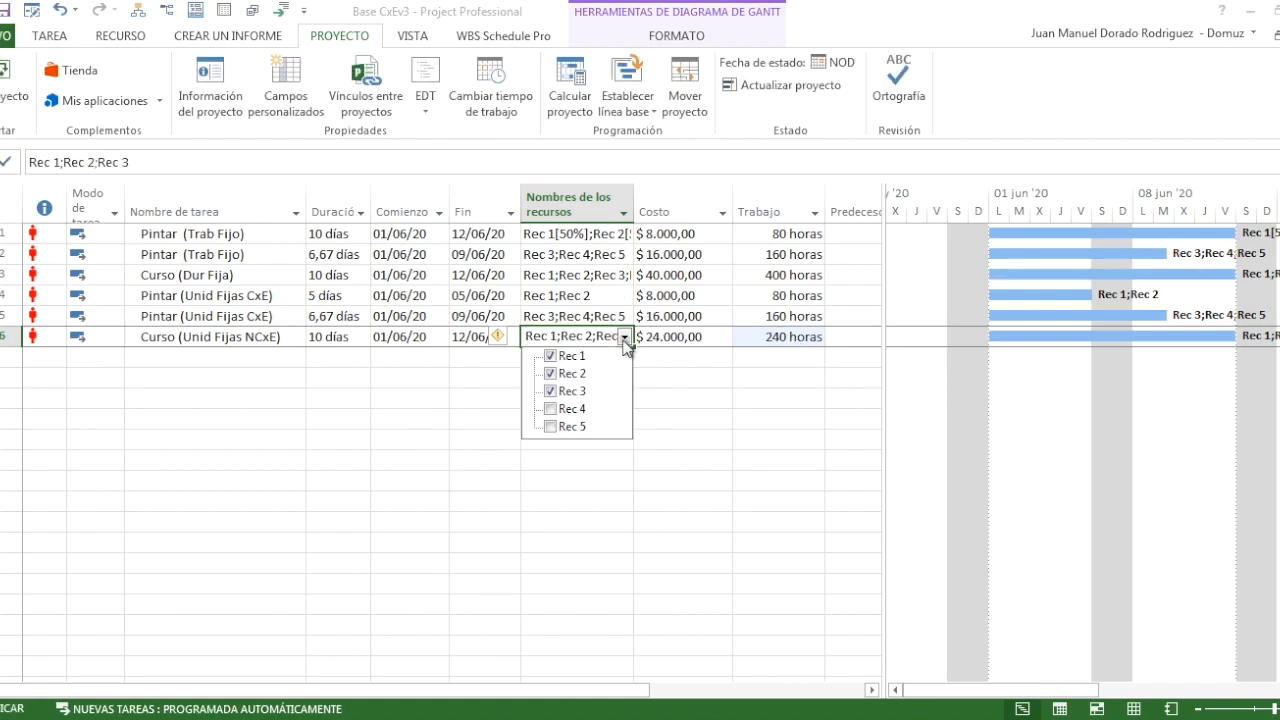
{"action": "left_click", "coordinate": [551, 409]}
{"action": "left_click", "coordinate": [556, 428]}
{"action": "key", "text": "Return"}
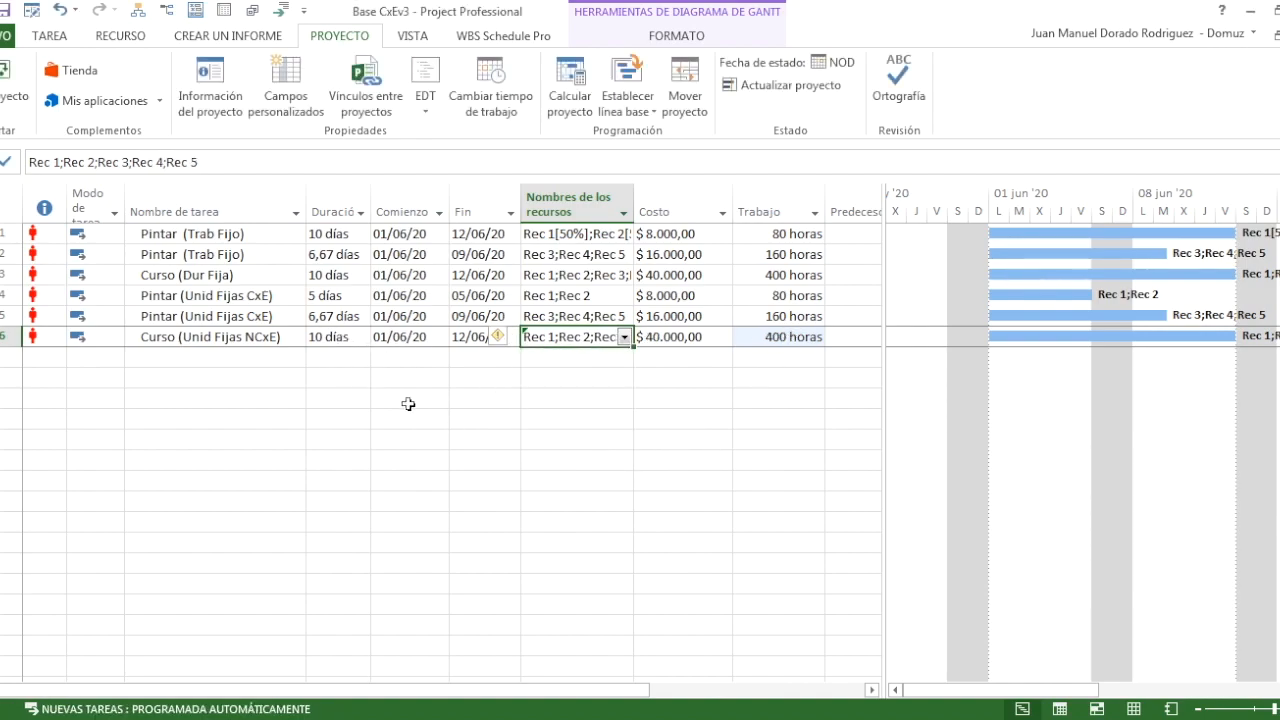
Step: Review all six tasks and compare their durations and start dates across the task types
{"action": "left_click", "coordinate": [241, 338]}
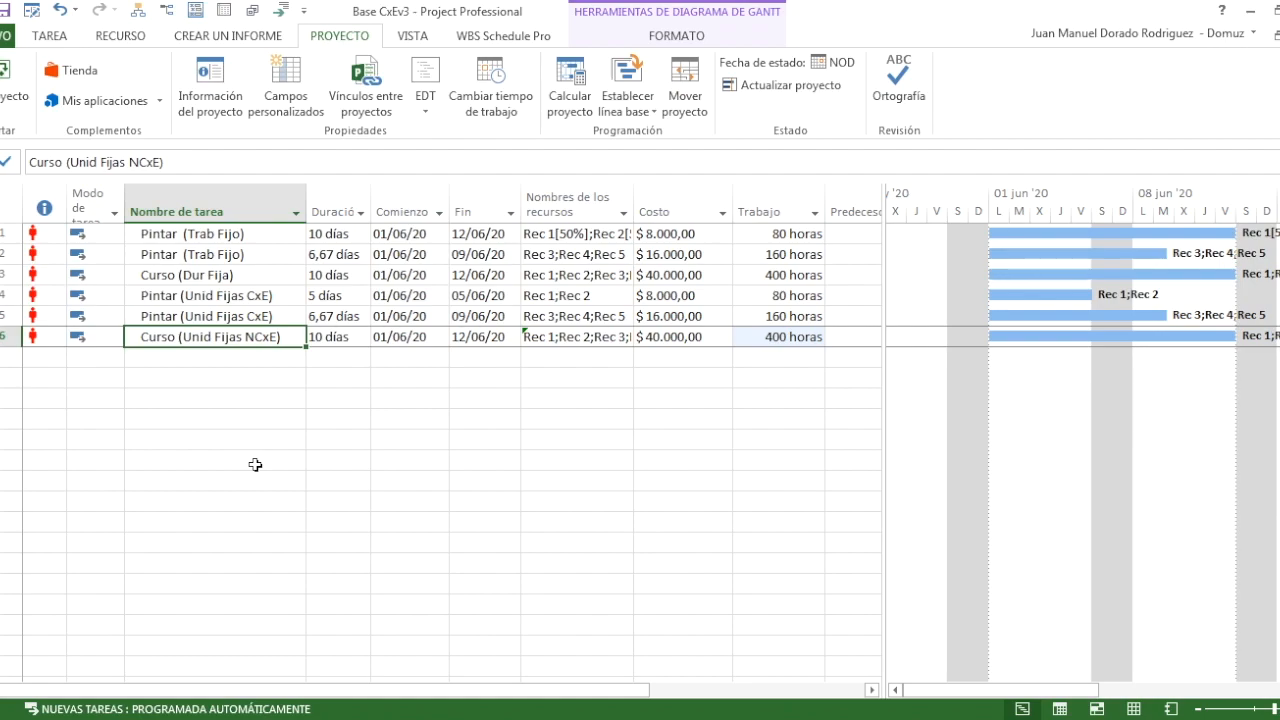
{"action": "left_click", "coordinate": [156, 383]}
{"action": "left_click_drag", "start_coordinate": [218, 234], "coordinate": [203, 333]}
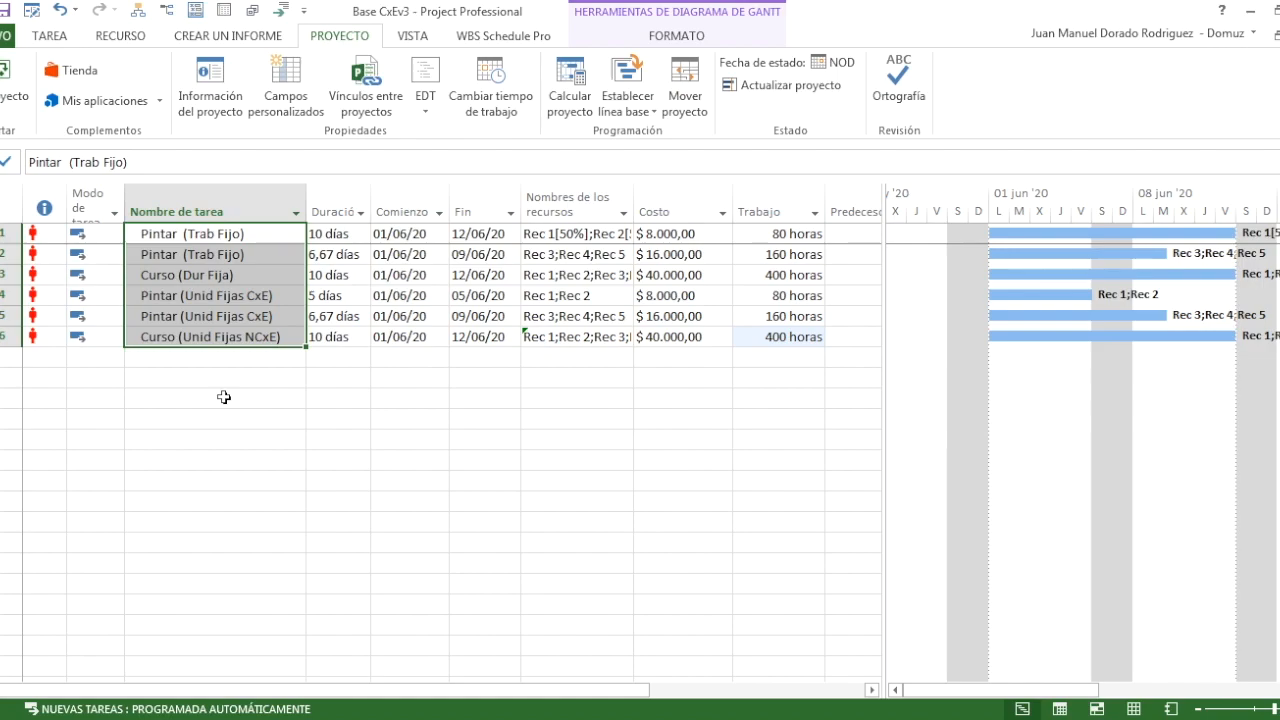
{"action": "left_click", "coordinate": [329, 336]}
{"action": "left_click", "coordinate": [326, 315]}
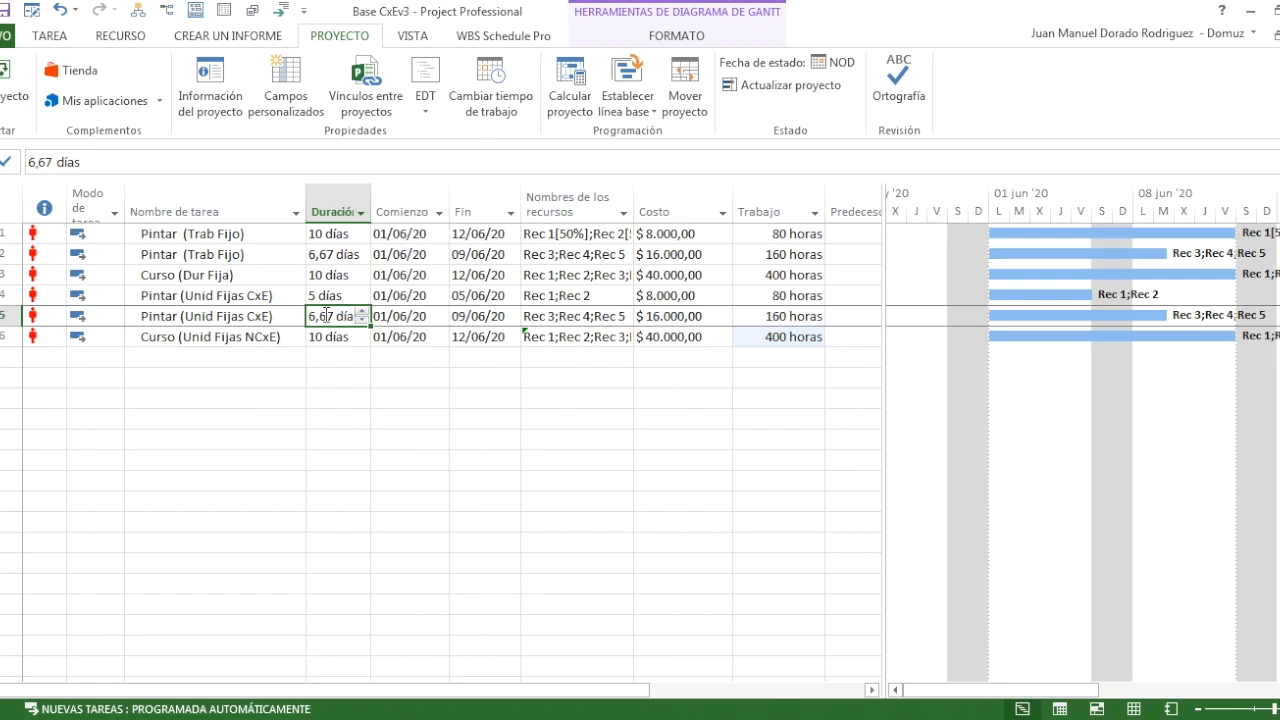
{"action": "left_click", "coordinate": [330, 211]}
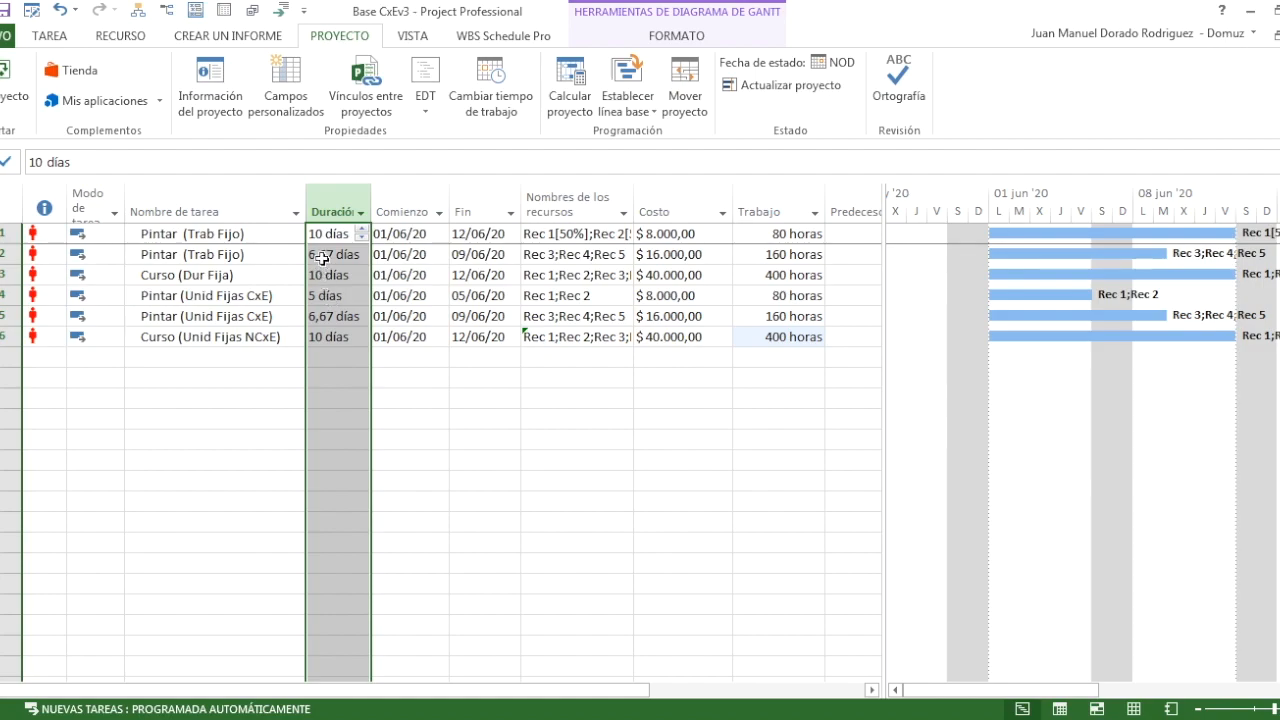
{"action": "left_click", "coordinate": [403, 200]}
{"action": "left_click", "coordinate": [347, 200]}
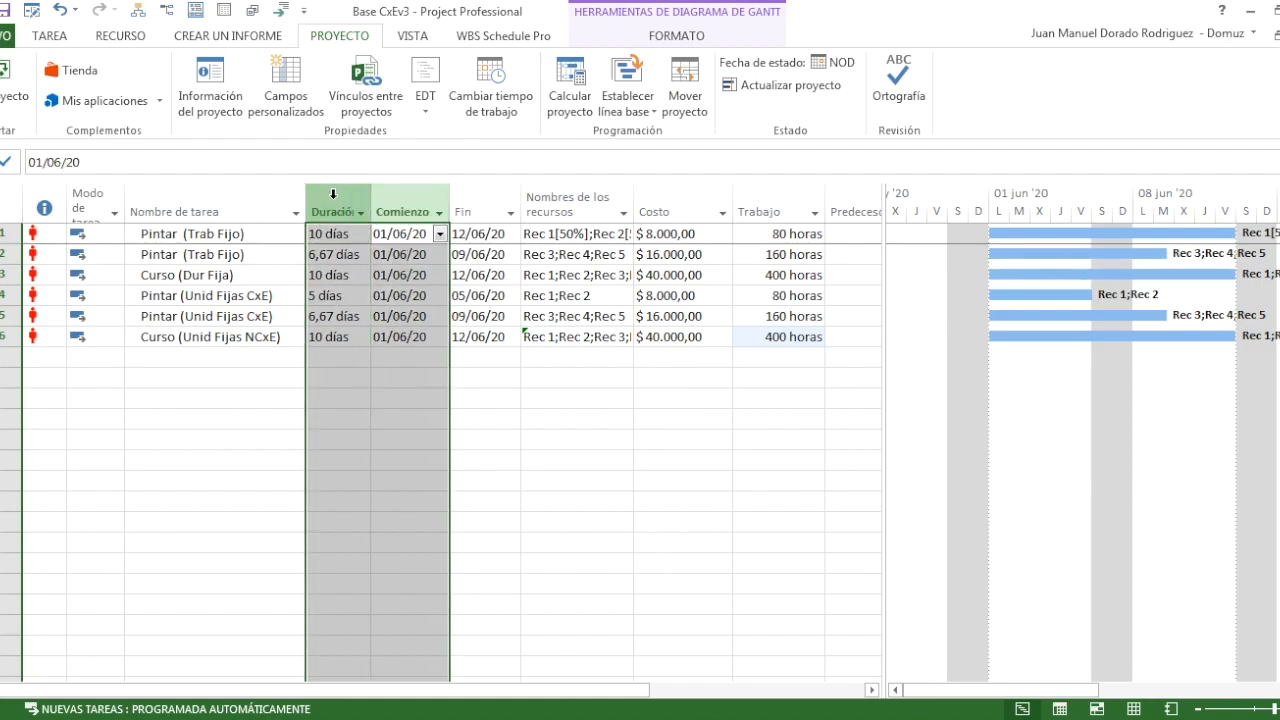
{"action": "left_click", "coordinate": [320, 457]}
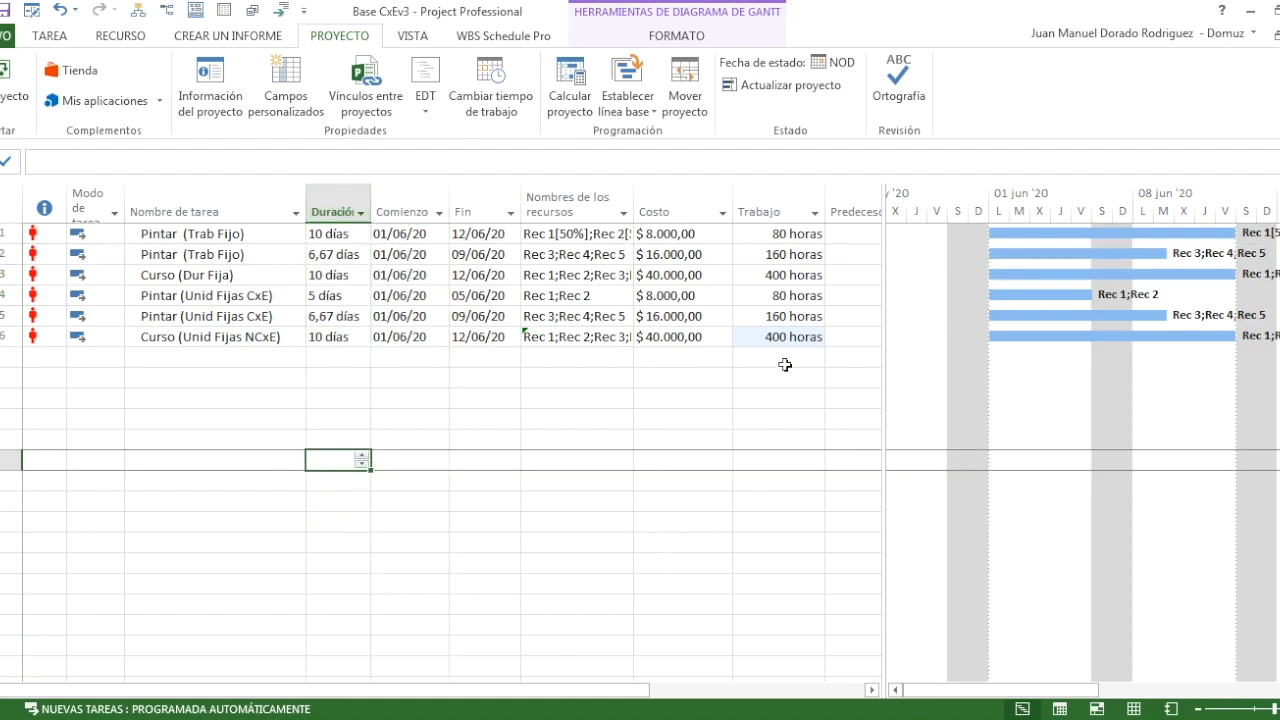
{"action": "left_click", "coordinate": [331, 212]}
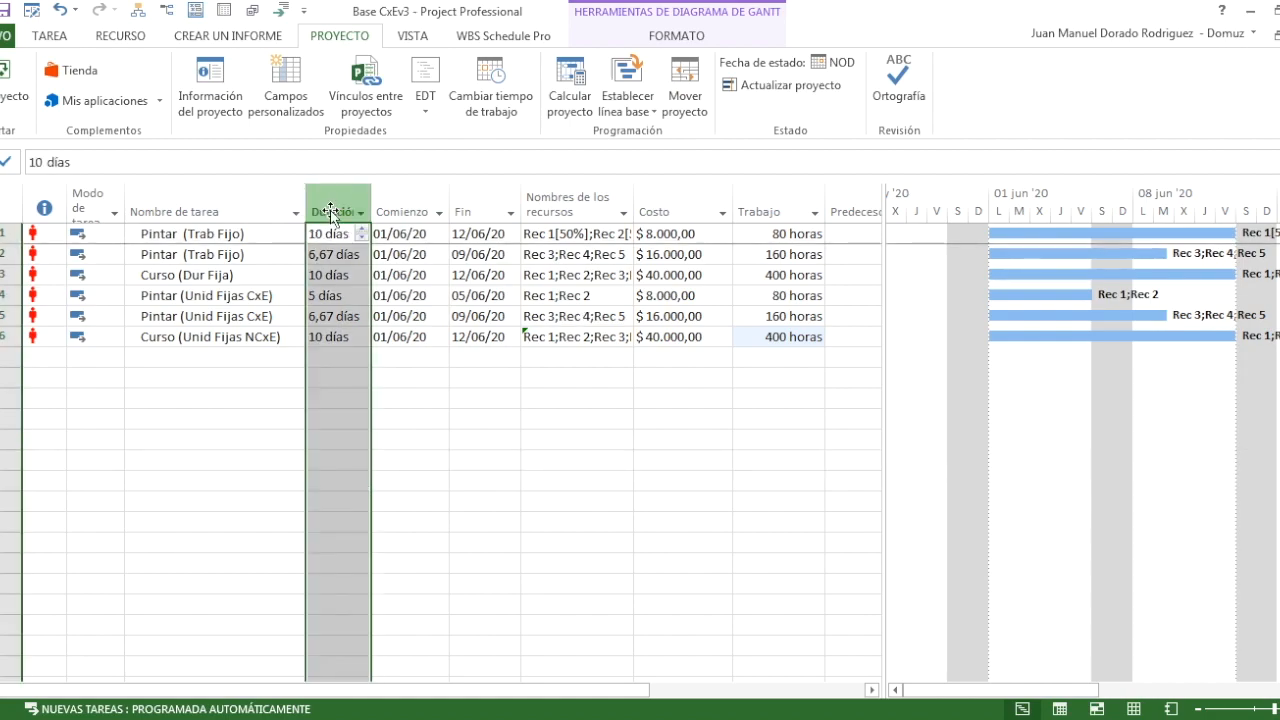